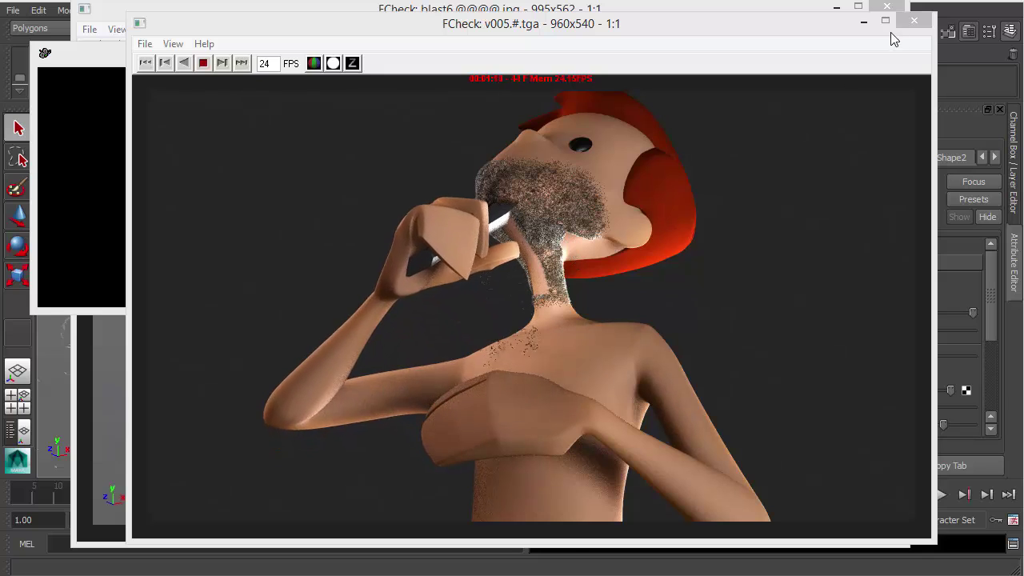
- Minimize both FCheck playback previews and their console window, and switch to the empty Maya scene
click(864, 24)
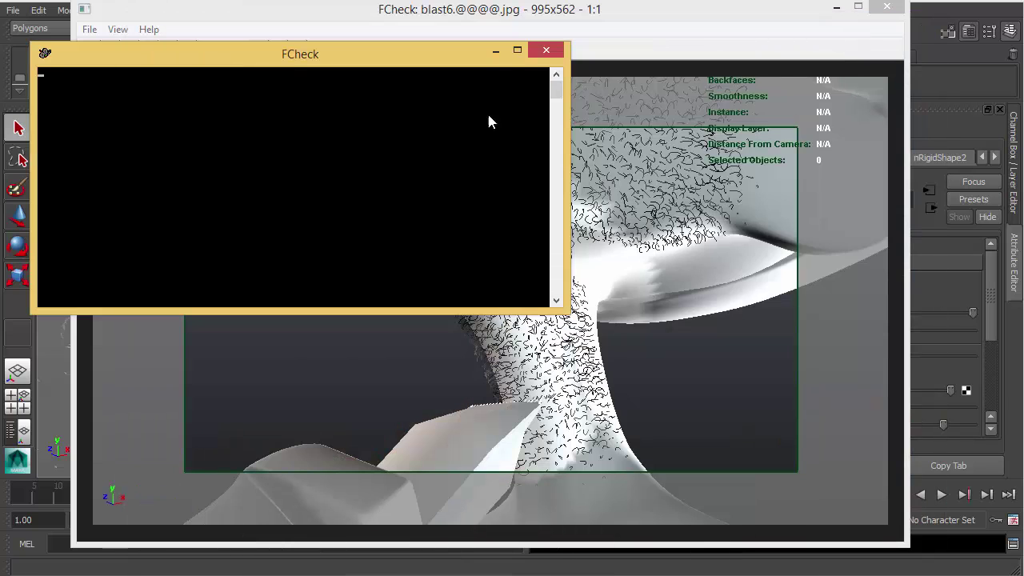
click(496, 51)
key(space)
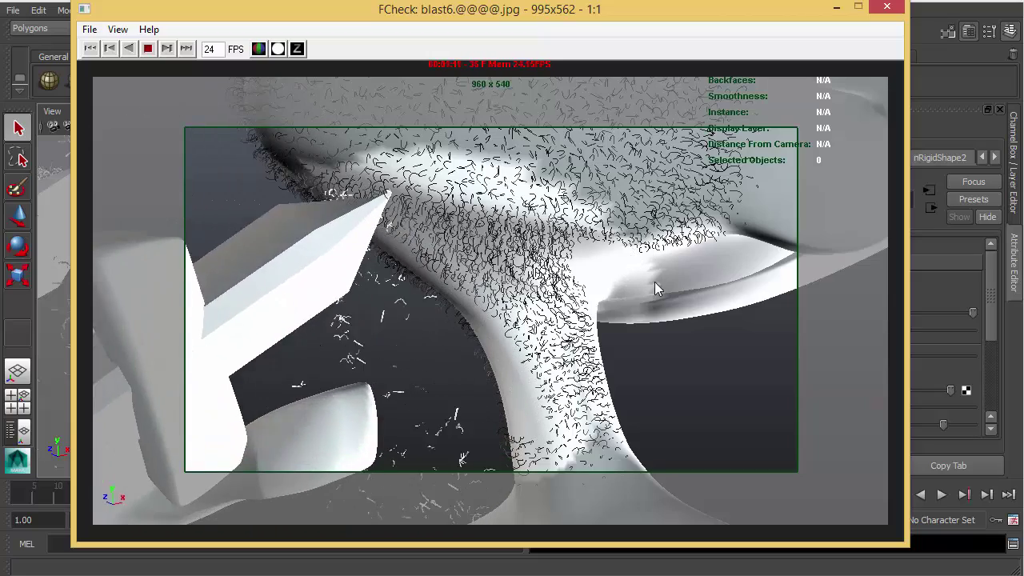
click(836, 8)
click(935, 4)
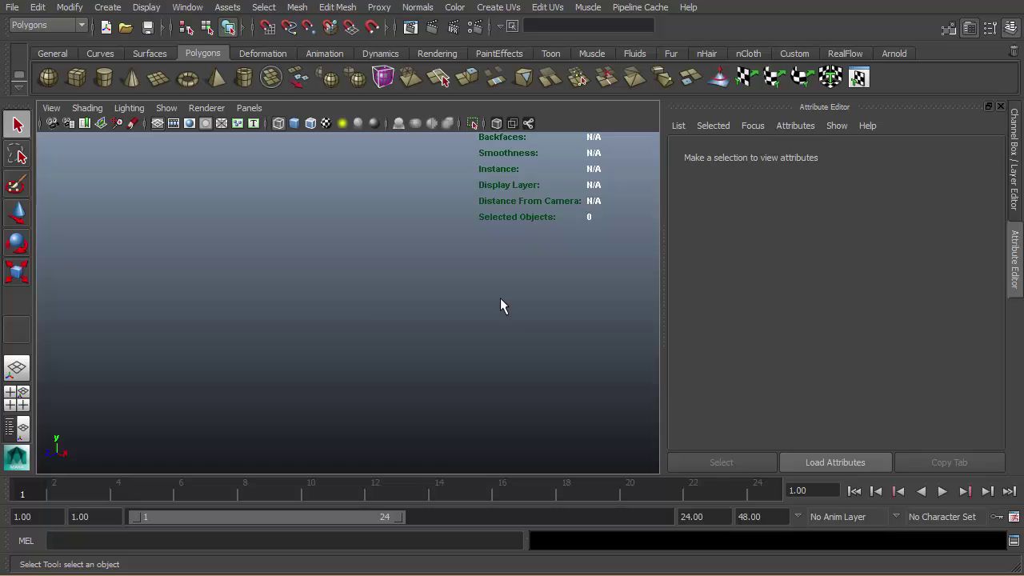
- Create a polygon sphere shown in shaded display and attach a new fur description to it
shift+right_drag(366, 322, 424, 323)
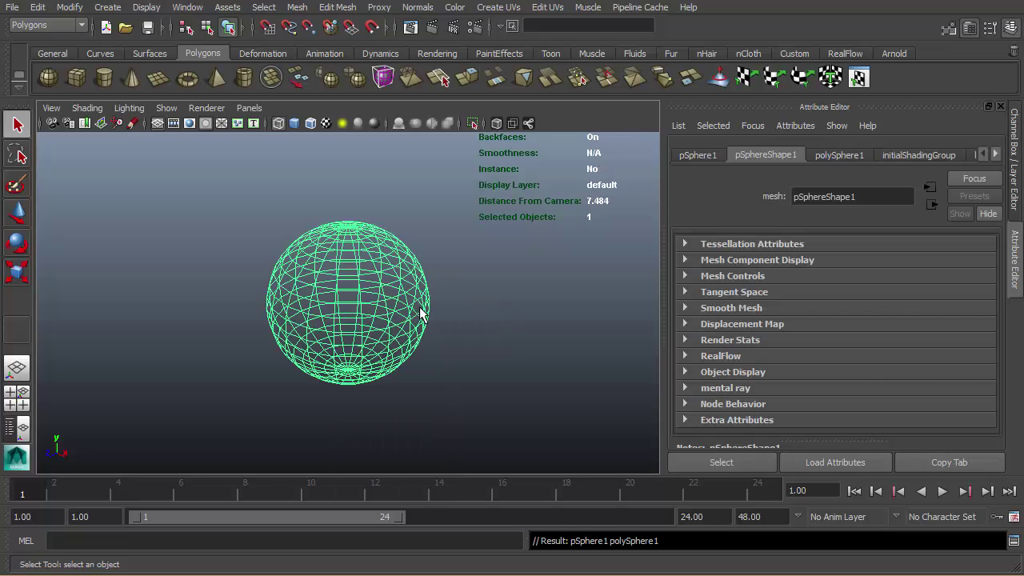
key(5)
key(space)
click(581, 384)
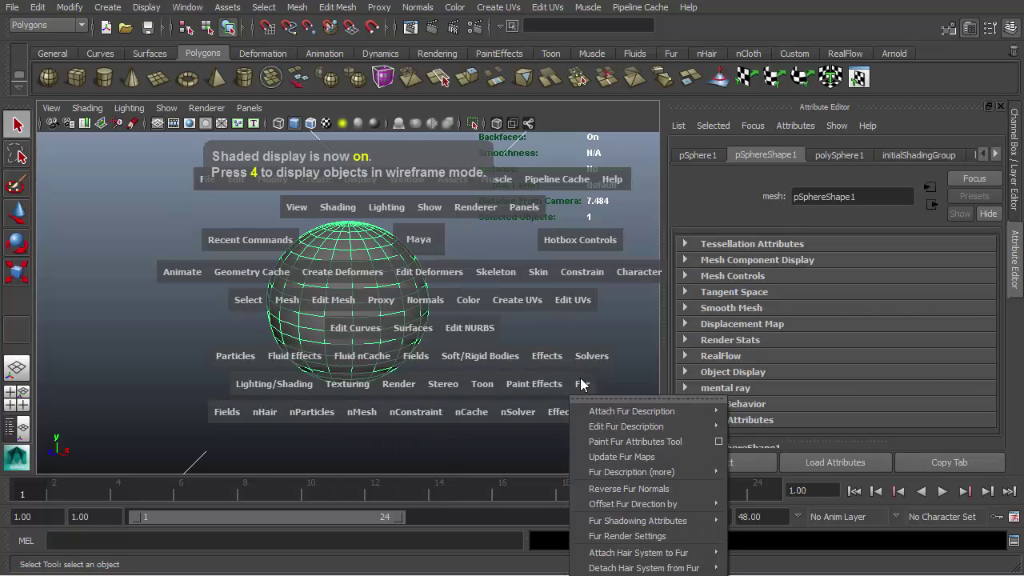
mouse_move(656, 411)
click(762, 412)
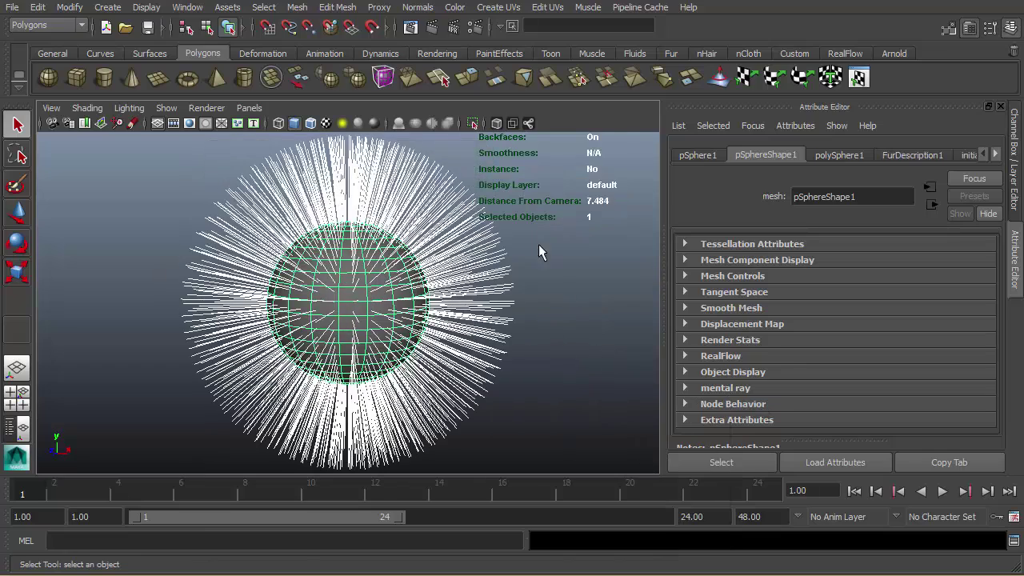
- Apply the Grass preset to the sphere's fur description, keeping the Attribute Editor docked
click(921, 154)
click(961, 197)
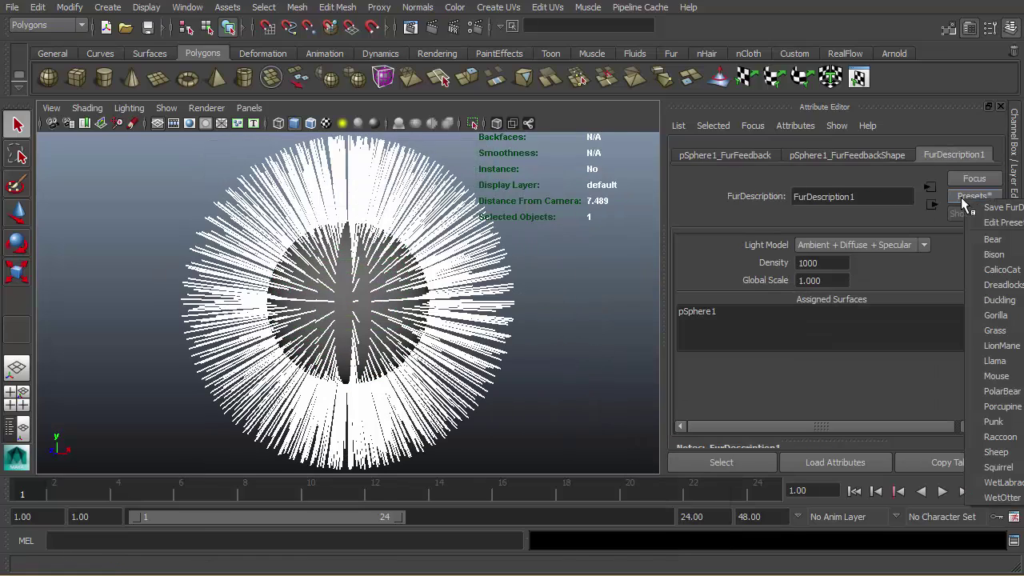
drag(773, 113, 453, 118)
click(664, 211)
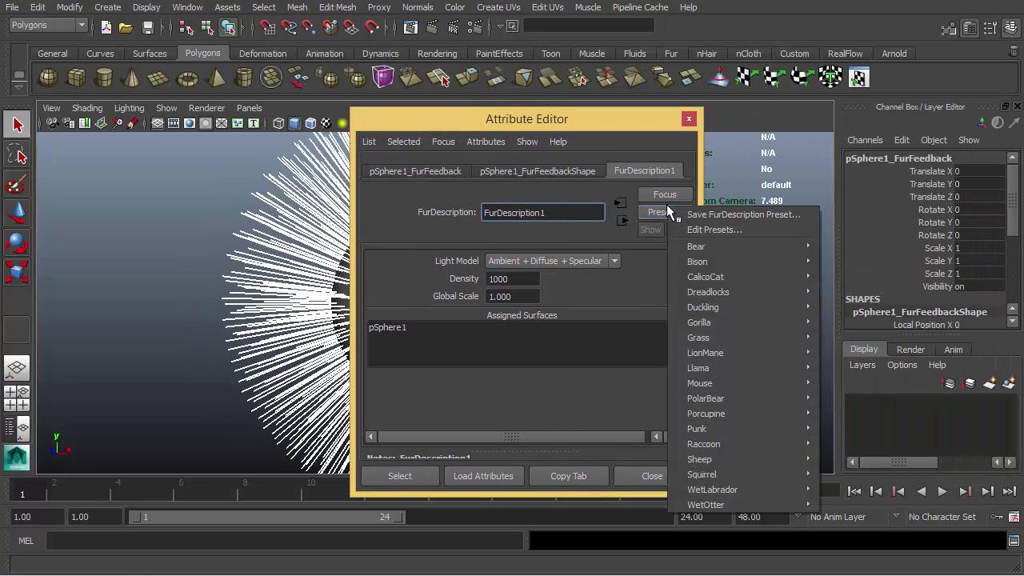
mouse_move(716, 337)
click(844, 341)
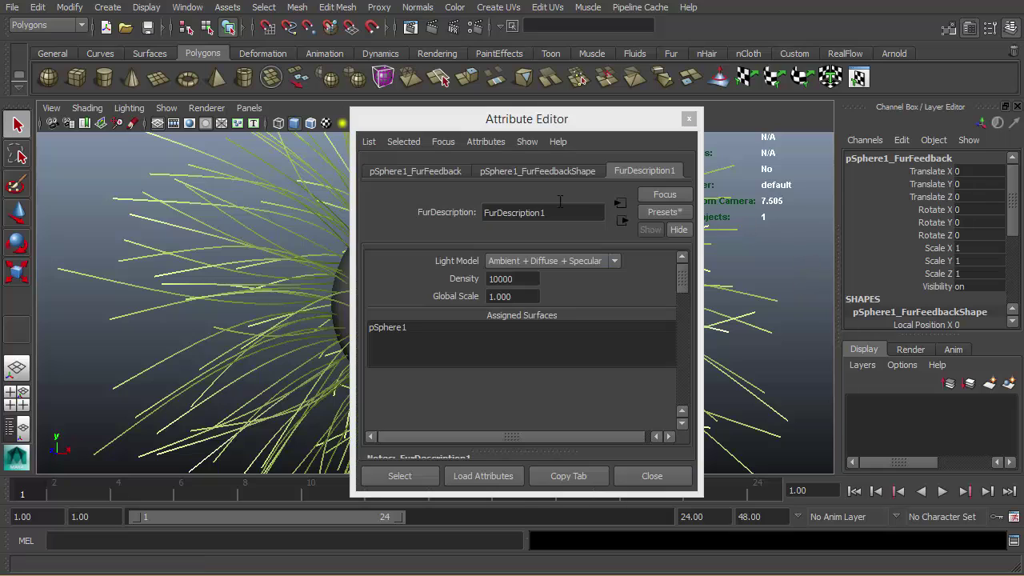
drag(620, 131, 845, 191)
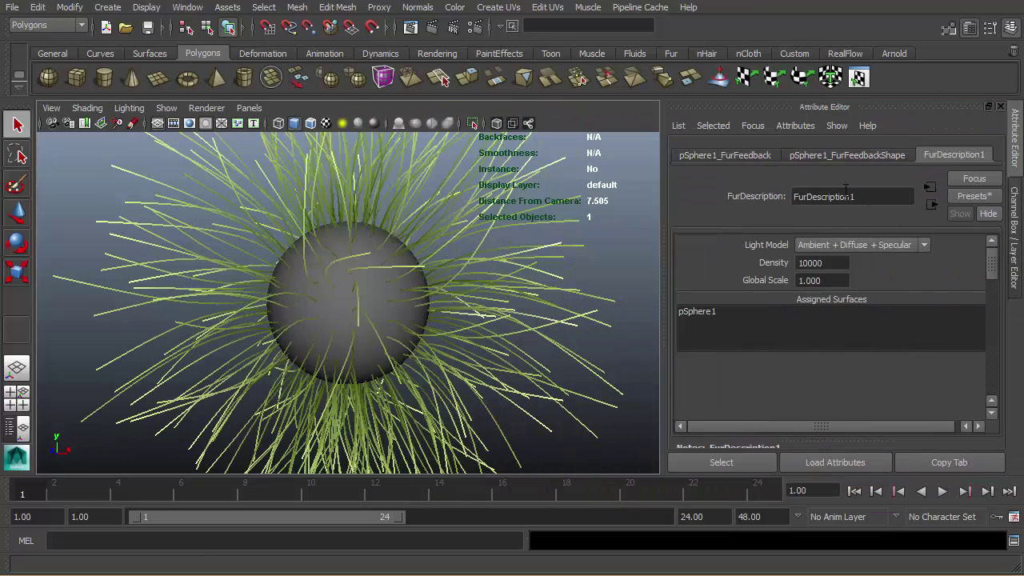
- Set the fur description's global scale to 0.22 and the fur feedback's U and V samples to 256
click(851, 157)
click(954, 154)
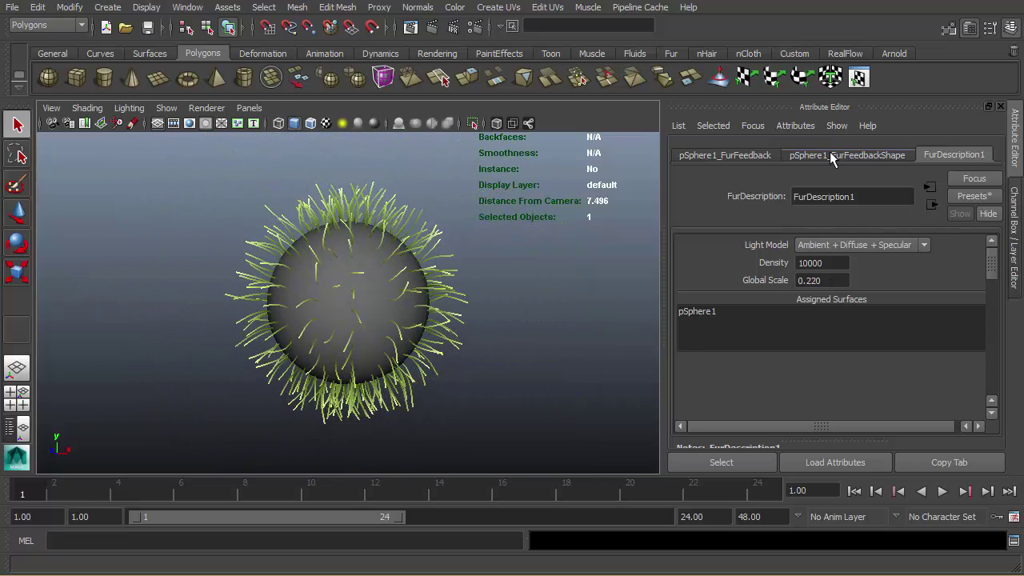
click(856, 156)
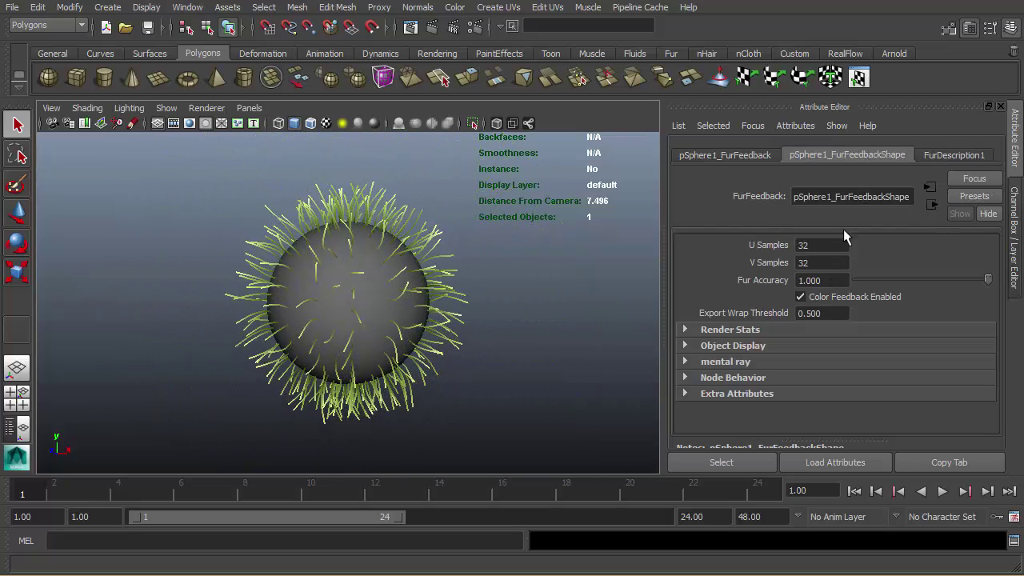
click(822, 244)
text(256)
key(Return)
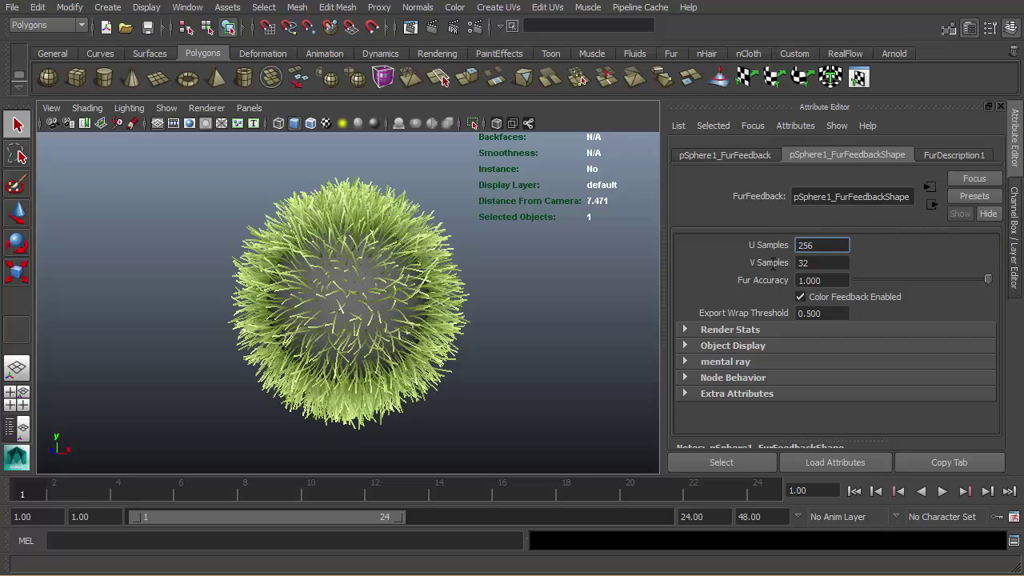
key(Tab)
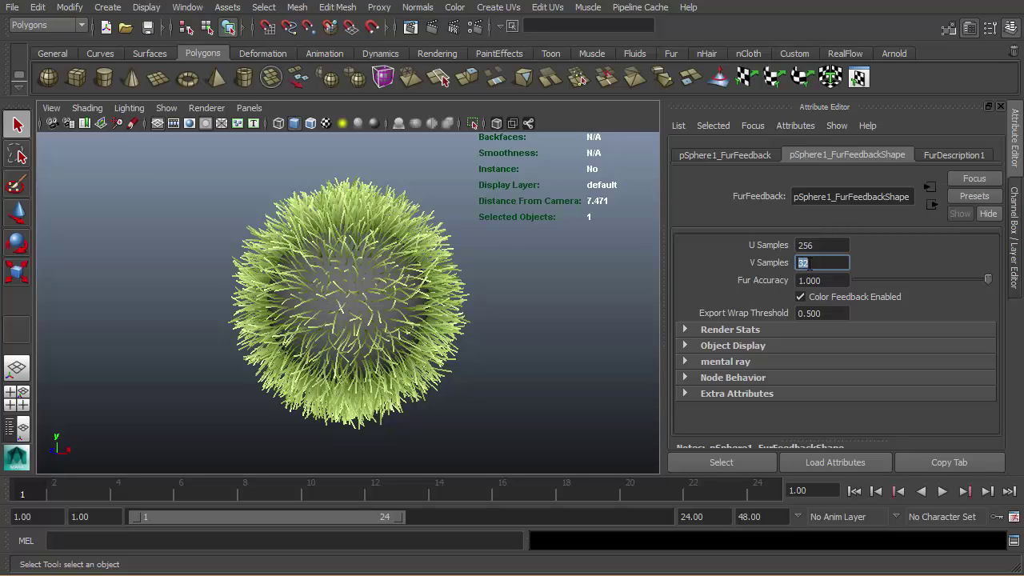
key(Return)
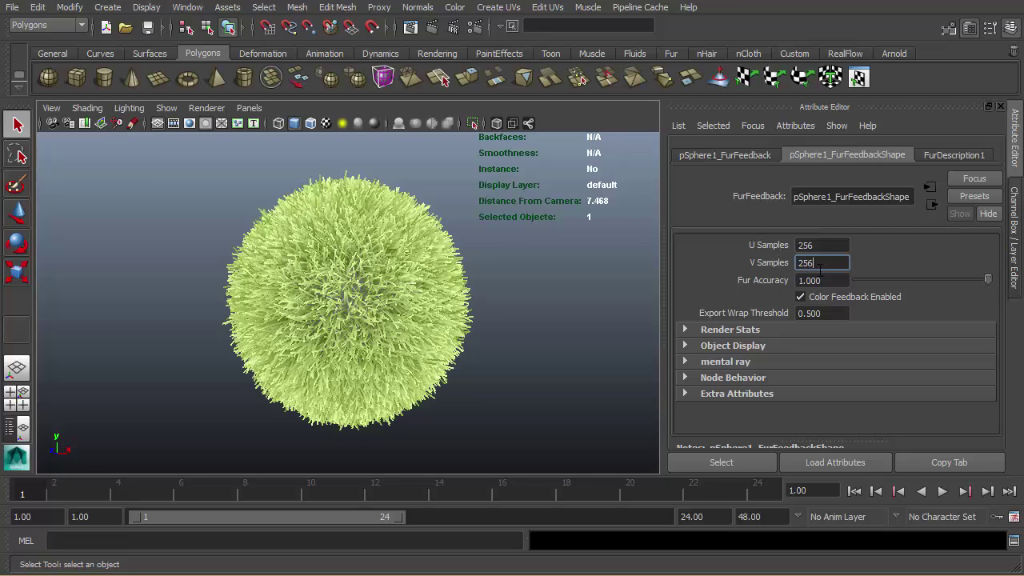
- Connect a new Ramp texture to the fur description's Baldness attribute
alt+right_drag(585, 278, 424, 316)
click(521, 282)
alt+right_drag(493, 311, 464, 310)
click(470, 314)
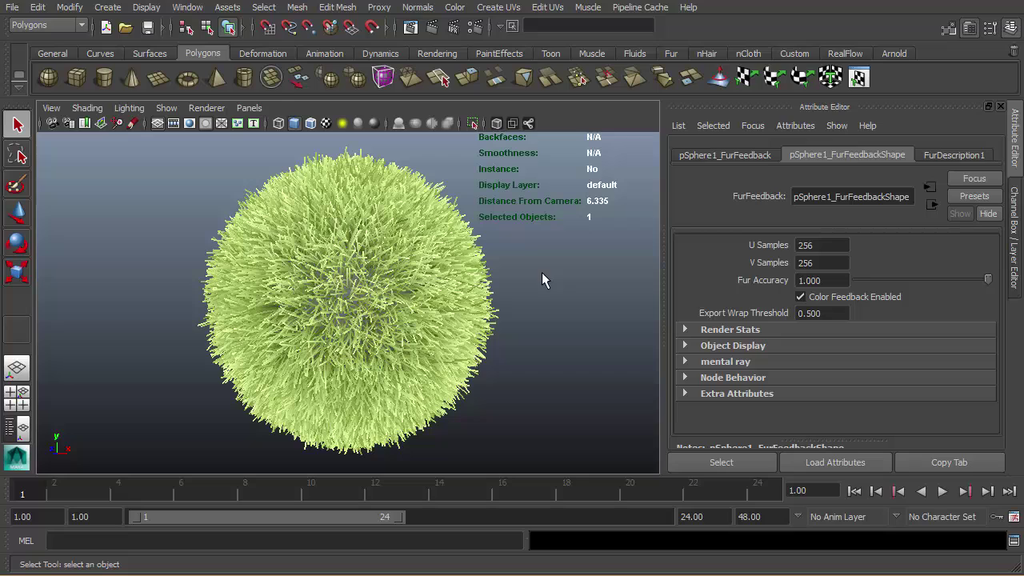
click(939, 153)
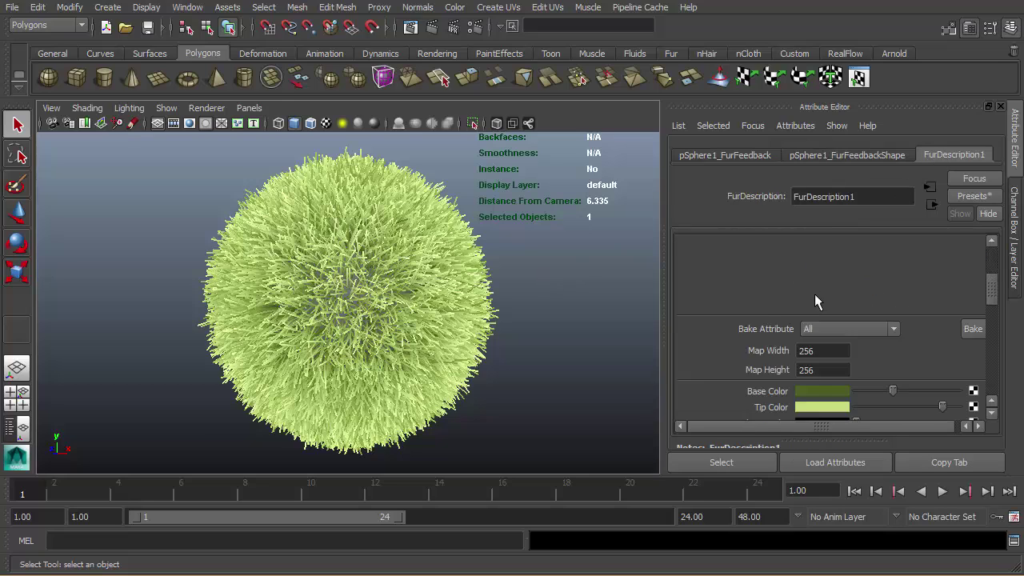
scroll(815, 296, down, 3)
scroll(781, 322, down, 3)
scroll(788, 336, up, 3)
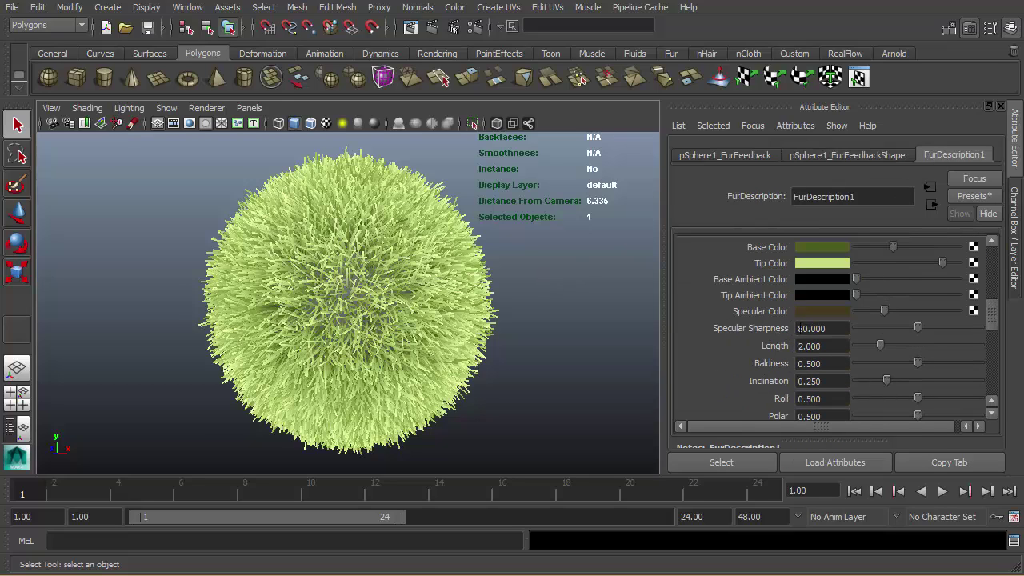
right_click(836, 364)
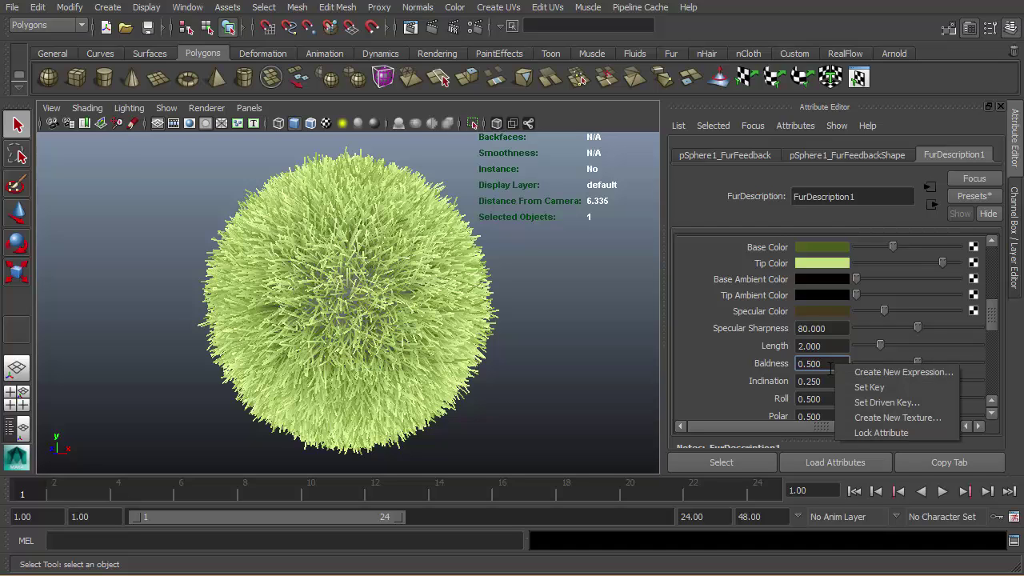
click(879, 417)
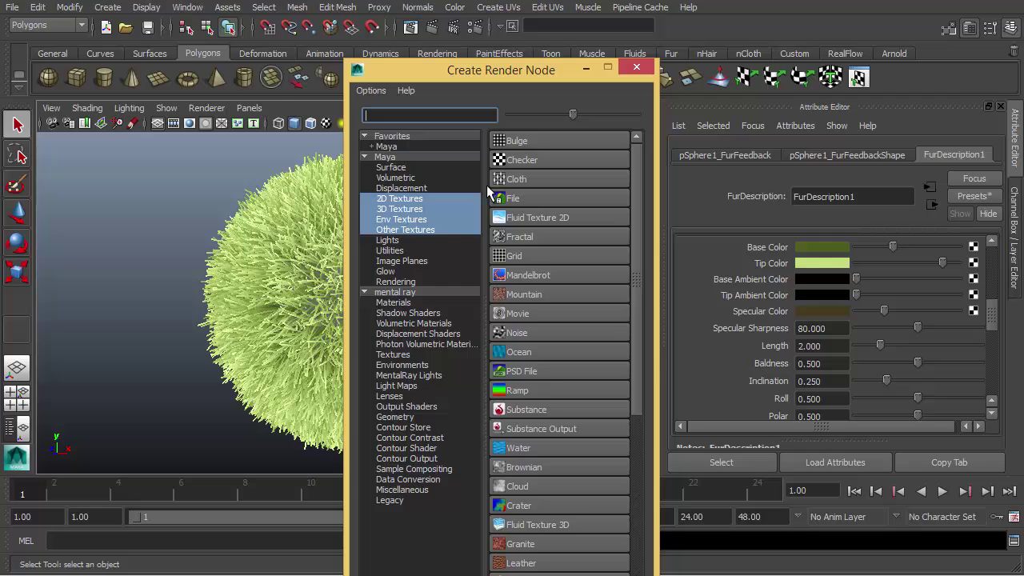
click(526, 388)
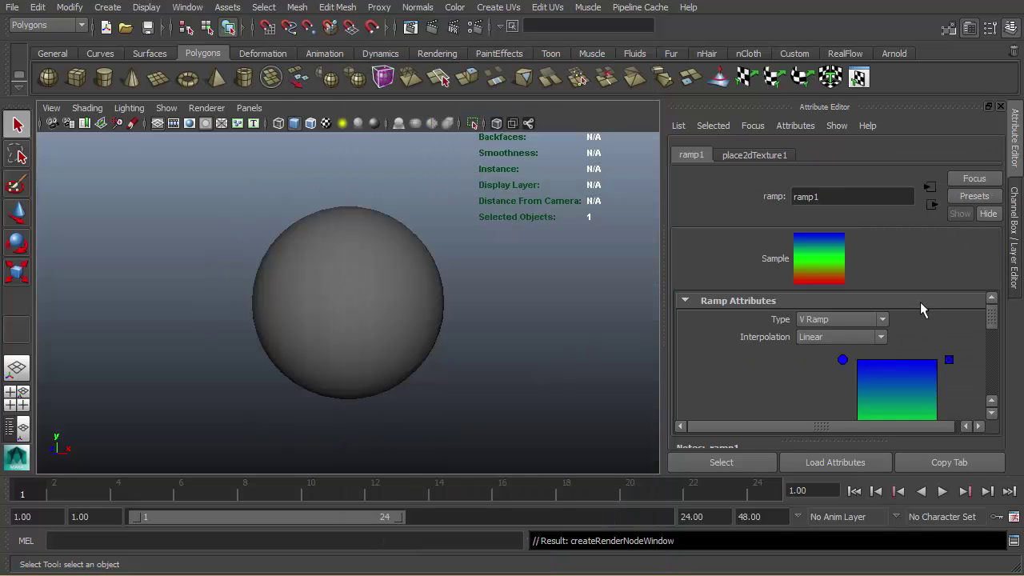
- Remove the ramp's green middle entry and turn its red entry at position 0 black
scroll(994, 336, down, 3)
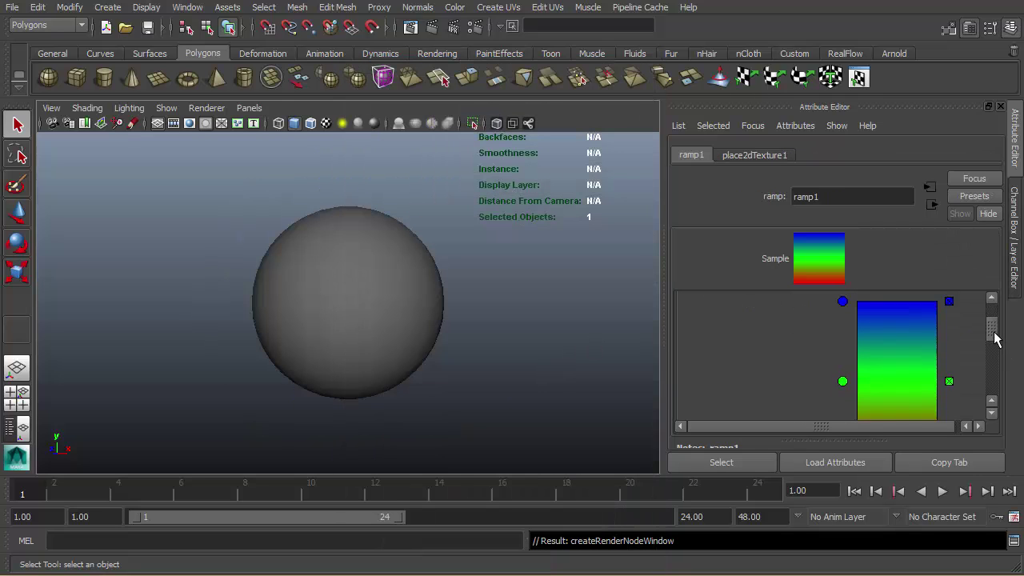
click(949, 377)
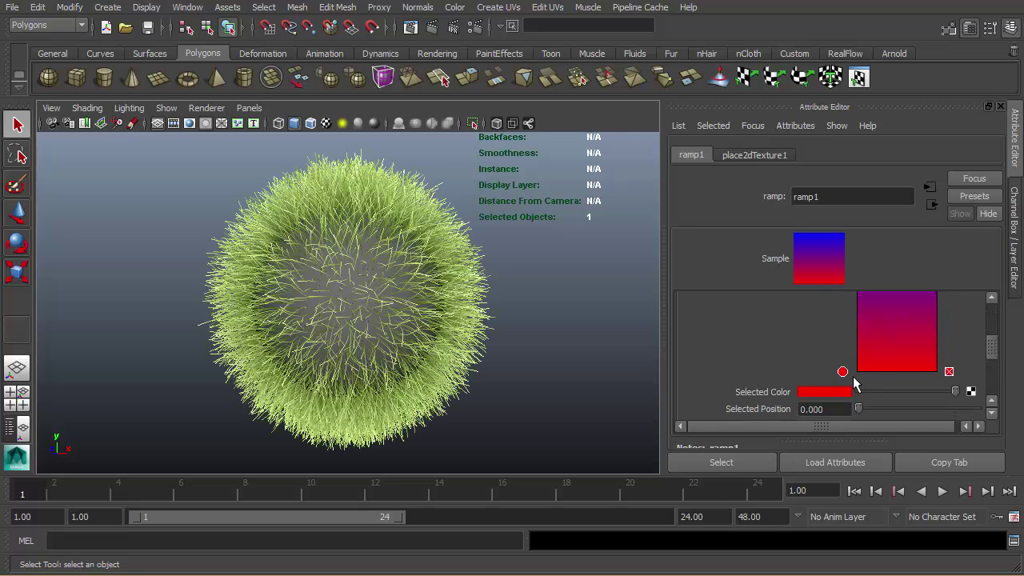
drag(955, 391, 809, 391)
- Turn the ramp's blue entry white at about position 0.09 and make the ramp change abruptly, without interpolation
scroll(853, 360, up, 3)
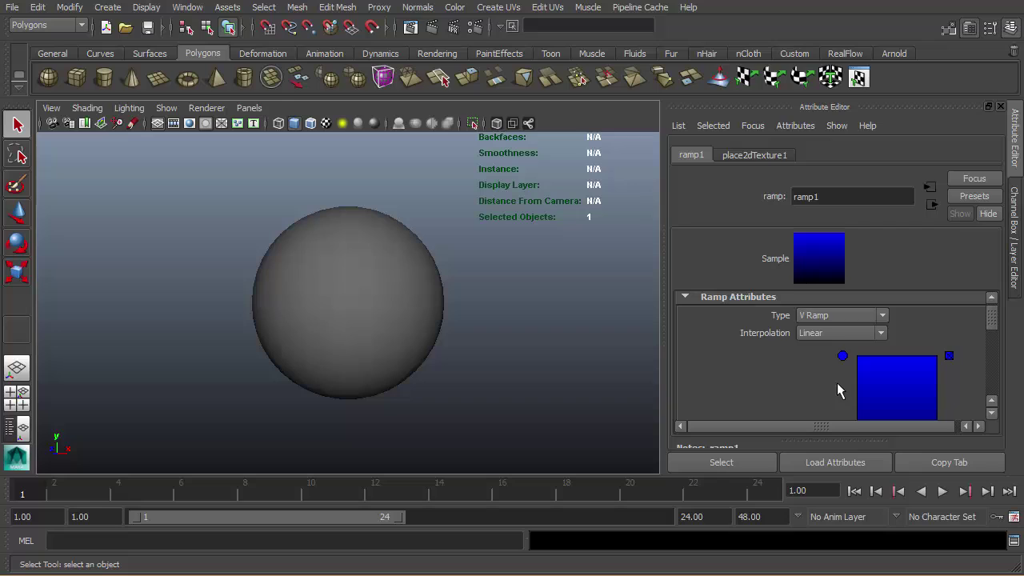
scroll(840, 352, down, 2)
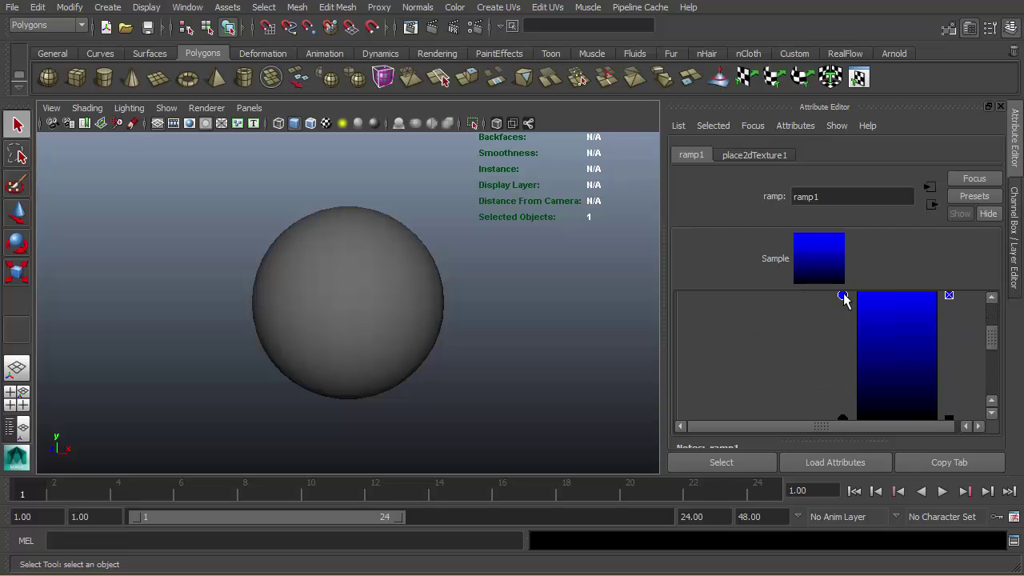
drag(844, 299, 840, 397)
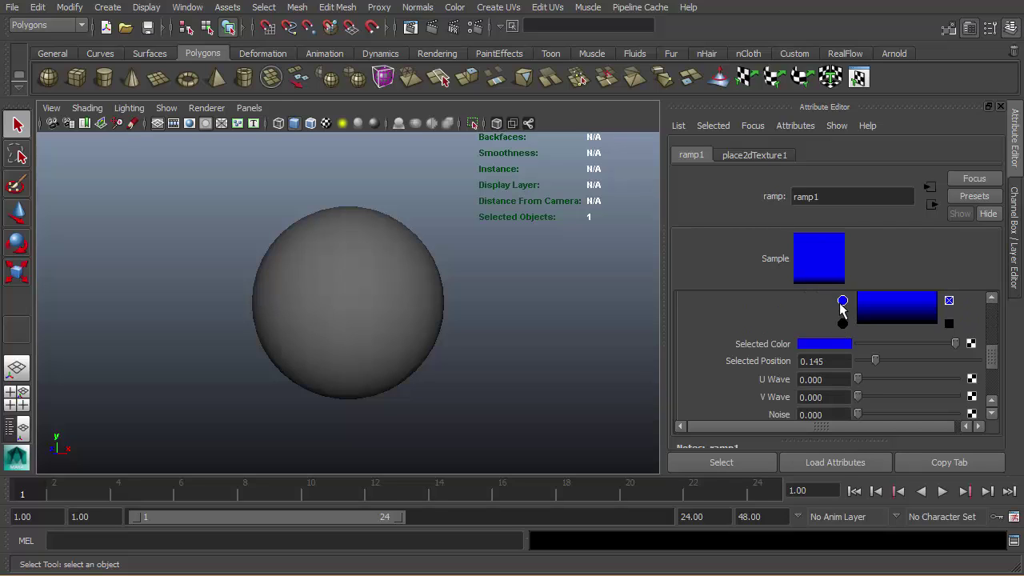
drag(841, 307, 992, 355)
click(845, 336)
click(846, 335)
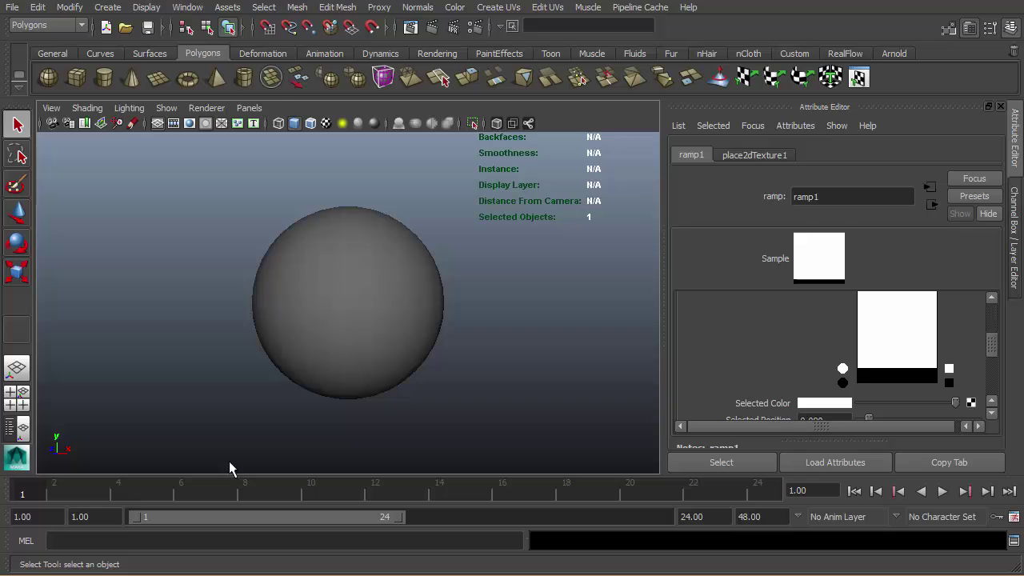
- Set a key on the white ramp entry's position at frame 1
scroll(991, 363, down, 2)
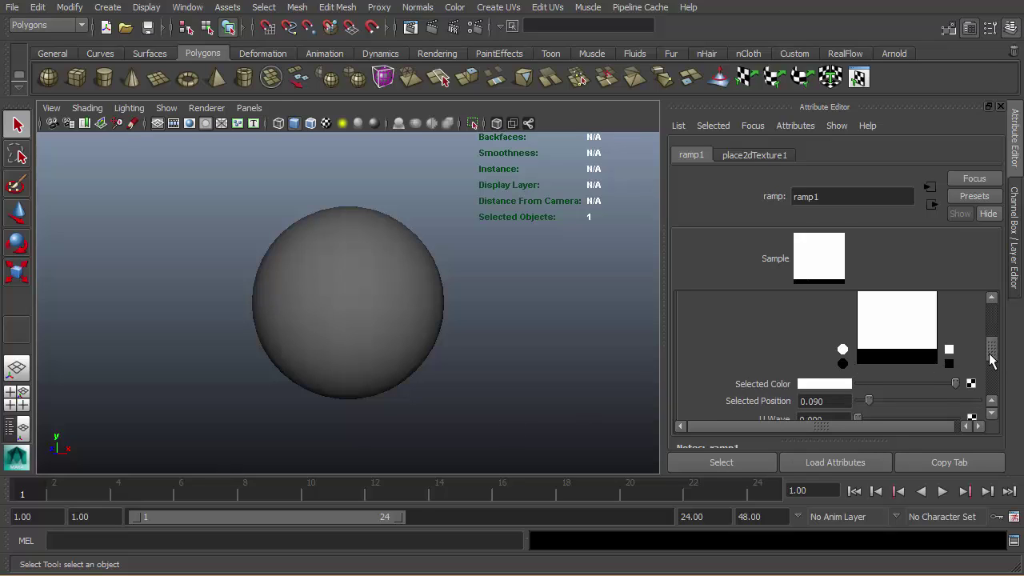
right_click(838, 384)
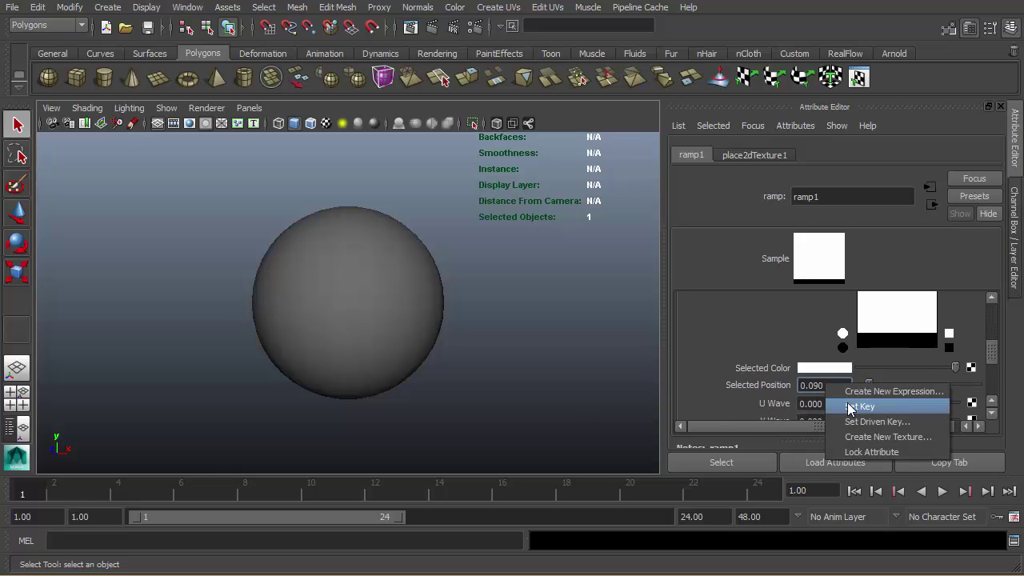
click(858, 405)
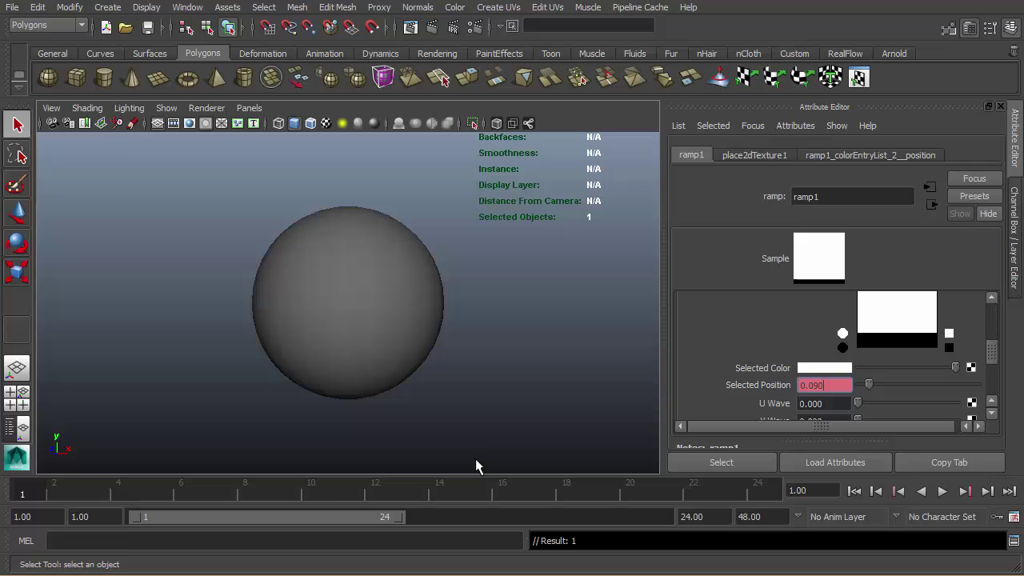
- Set the playback end to frame 100 and go to frame 100 on the timeline
double_click(705, 517)
text(100)
key(Return)
drag(659, 497, 840, 485)
- Set the white ramp entry's position to 1 and key it at frame 100
drag(831, 387, 751, 383)
text(1)
key(Return)
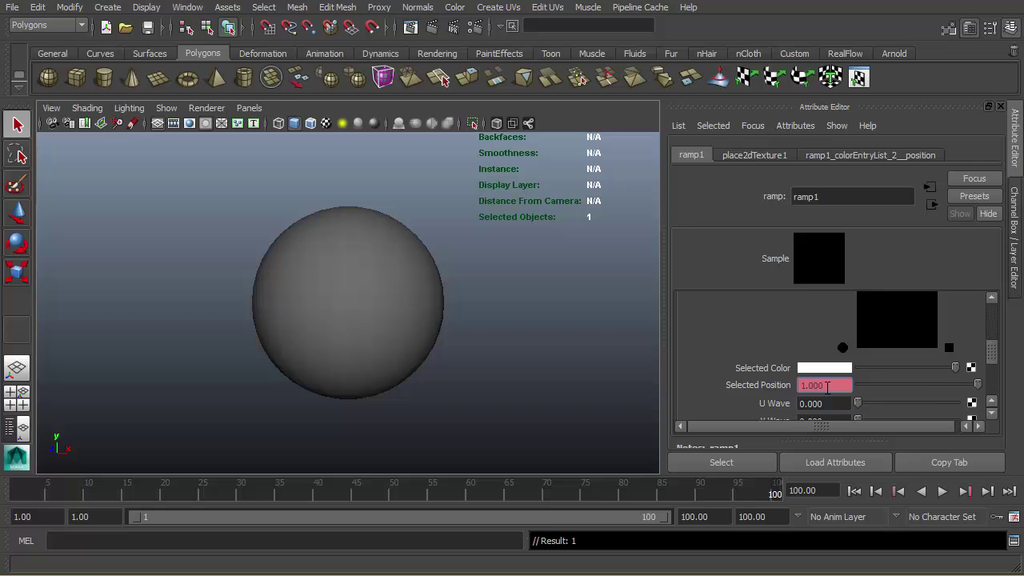
right_click(828, 386)
click(831, 404)
- Select the fur feedback node under the sphere in the Outliner and set its Bake Attribute to Baldness
click(507, 296)
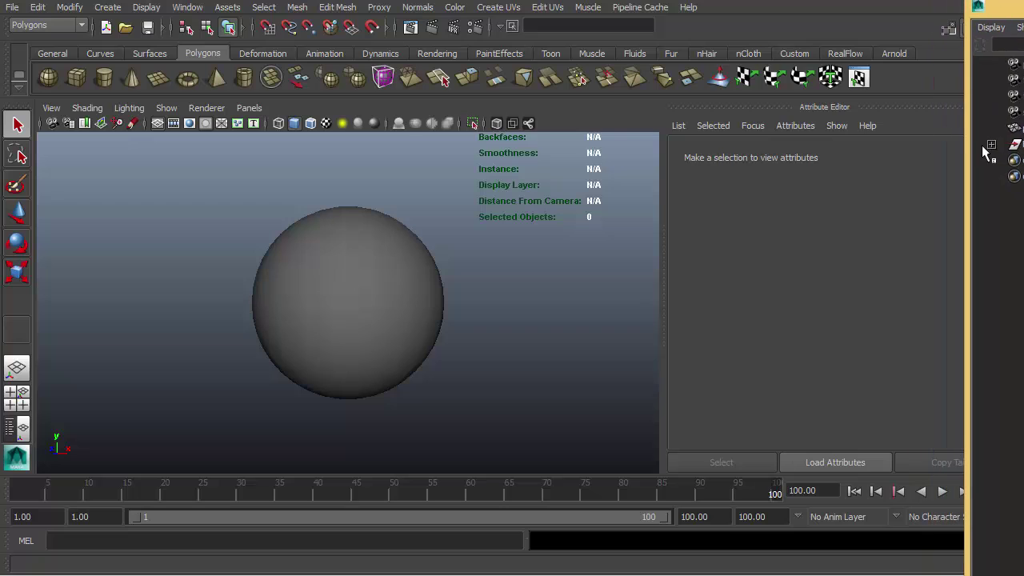
click(991, 145)
click(998, 154)
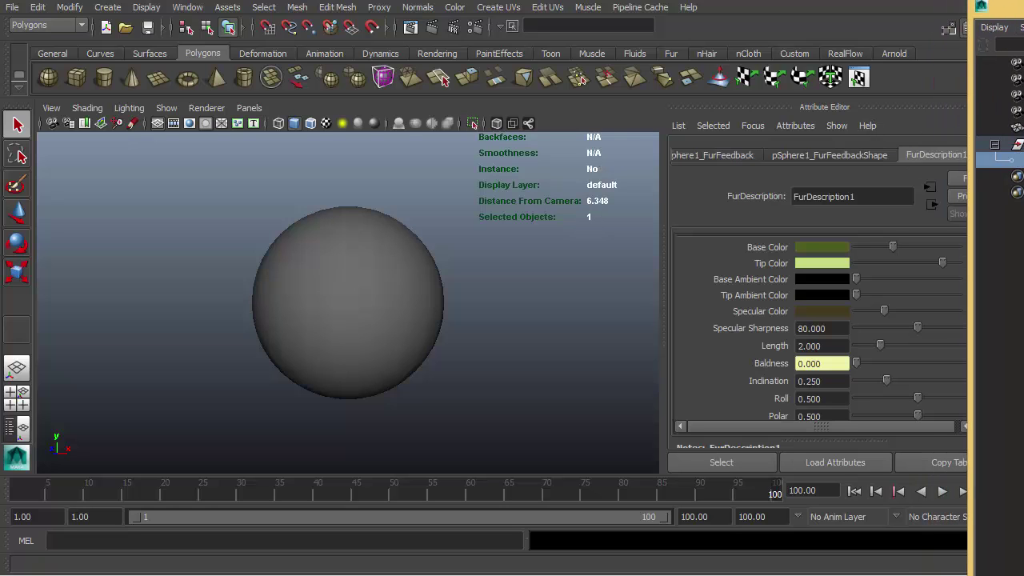
scroll(990, 276, up, 5)
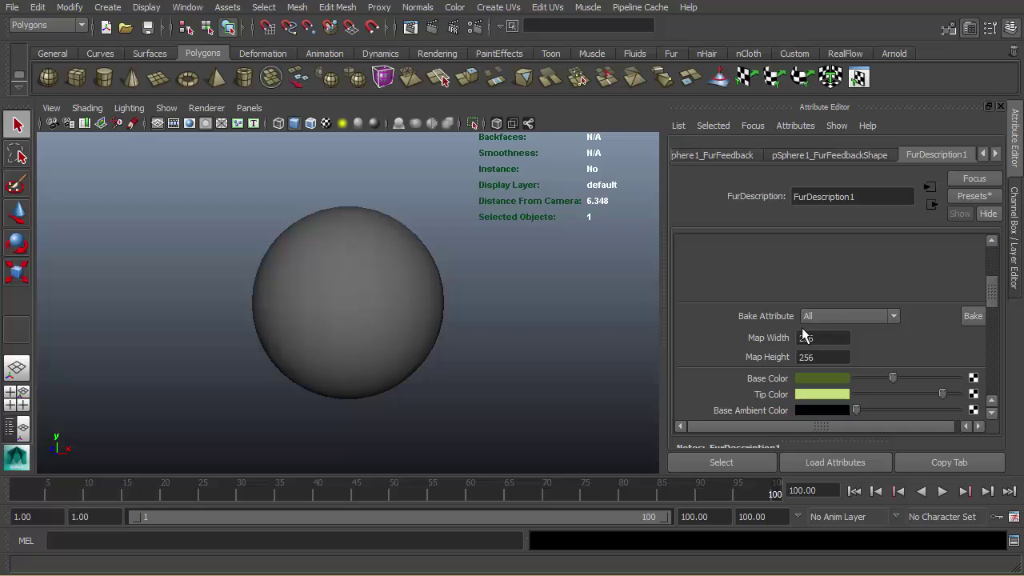
click(811, 317)
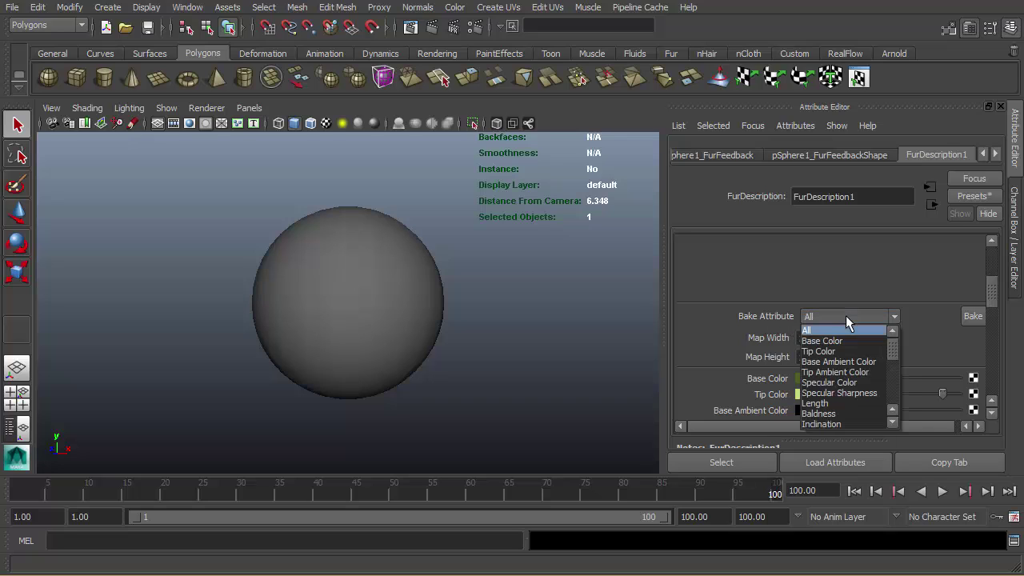
click(837, 414)
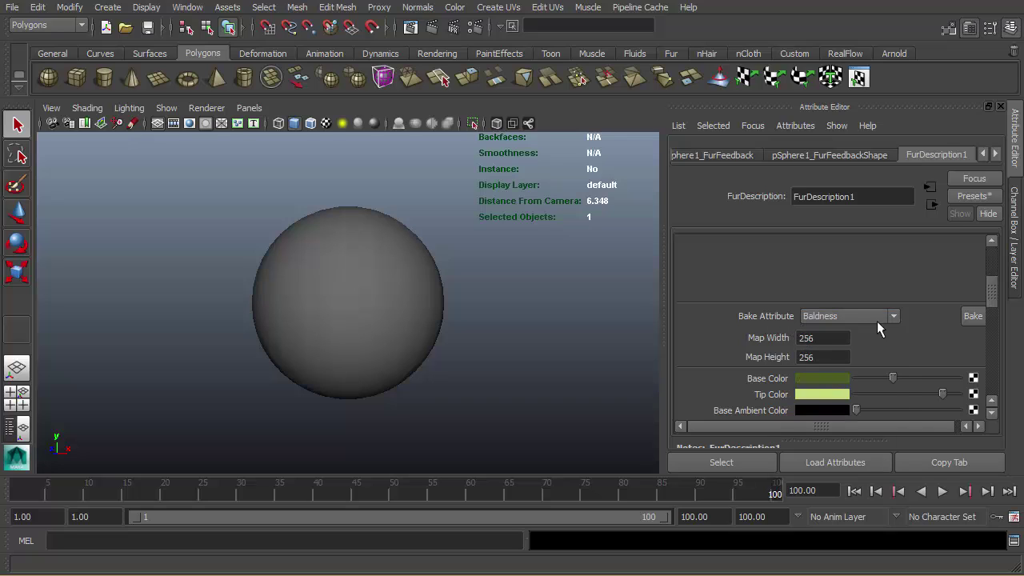
- Set the fur's map width and map height to 1024 and bake the baldness map
click(816, 339)
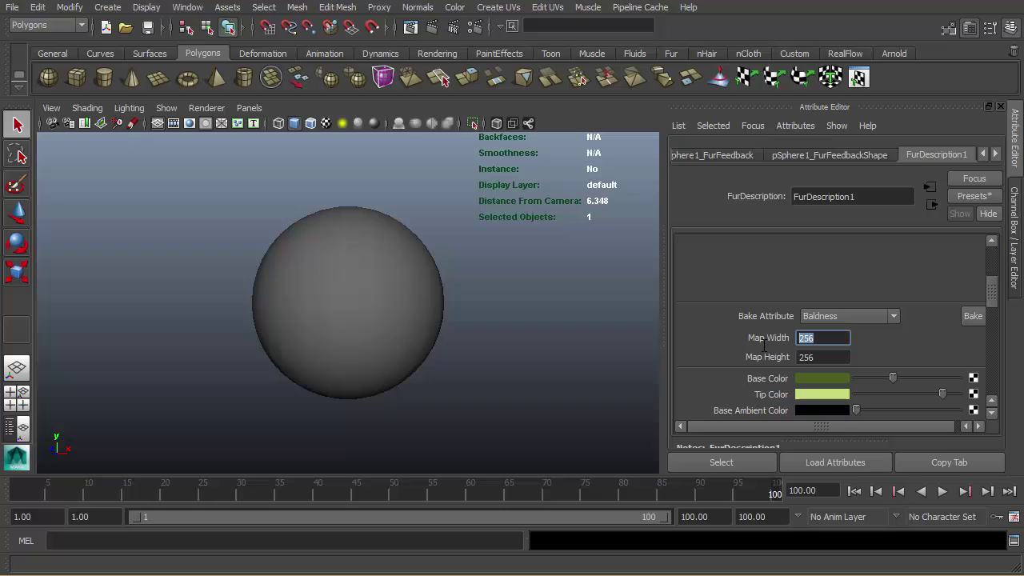
text(1024)
click(820, 359)
text(1032)
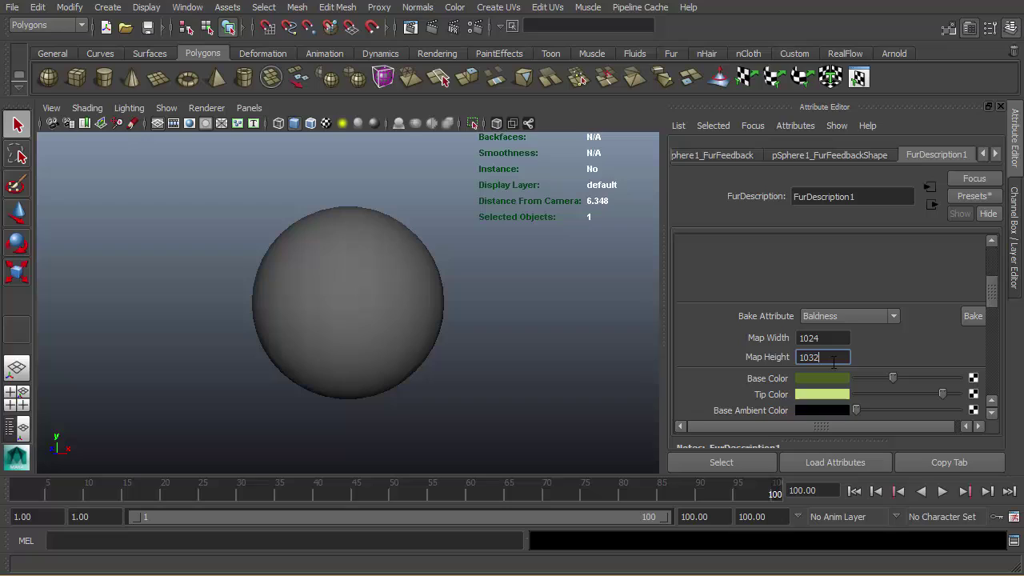
text(24)
click(971, 317)
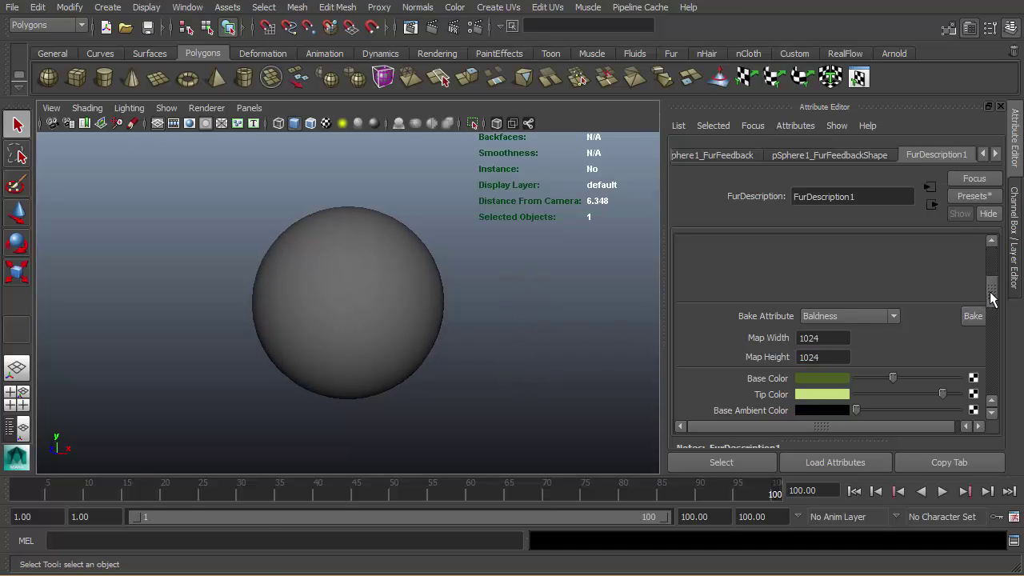
- Return the timeline to frame 1 and bake the baldness map again to check the fur from below
drag(990, 293, 991, 326)
scroll(842, 325, up, 2)
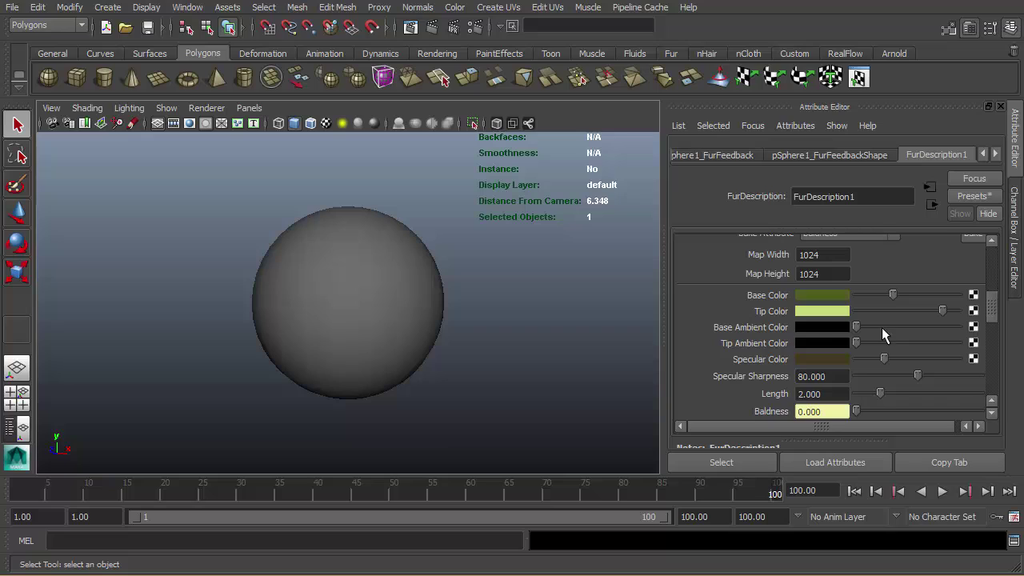
key(alt+v)
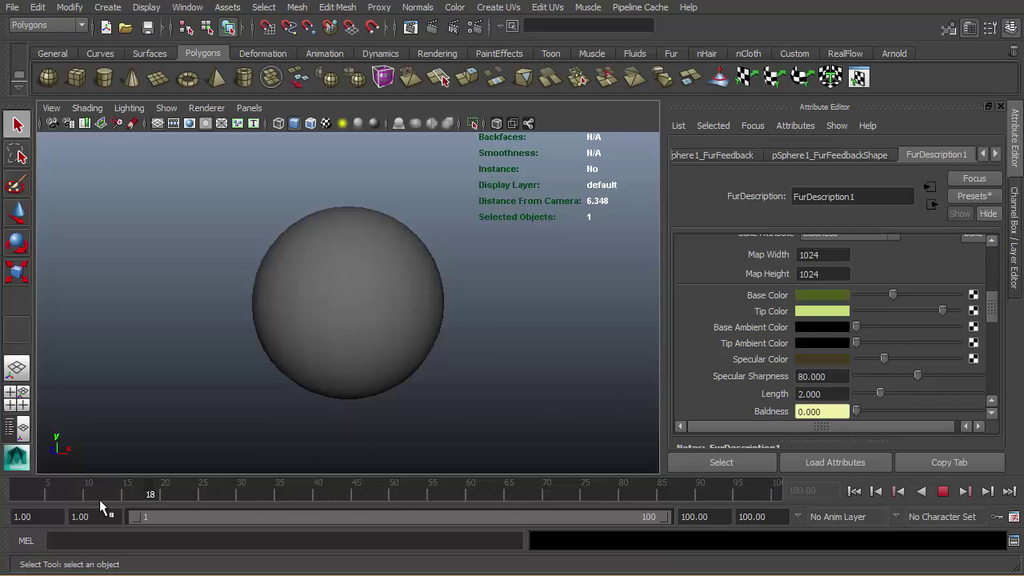
drag(158, 495, 11, 501)
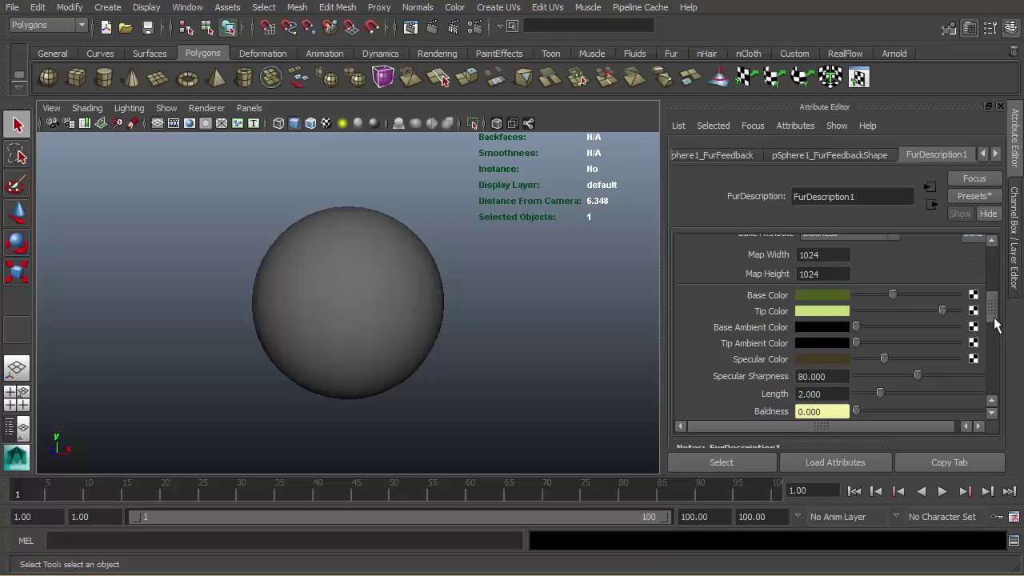
drag(992, 316, 992, 308)
click(971, 285)
alt+drag(534, 344, 496, 224)
alt+right_drag(454, 300, 783, 332)
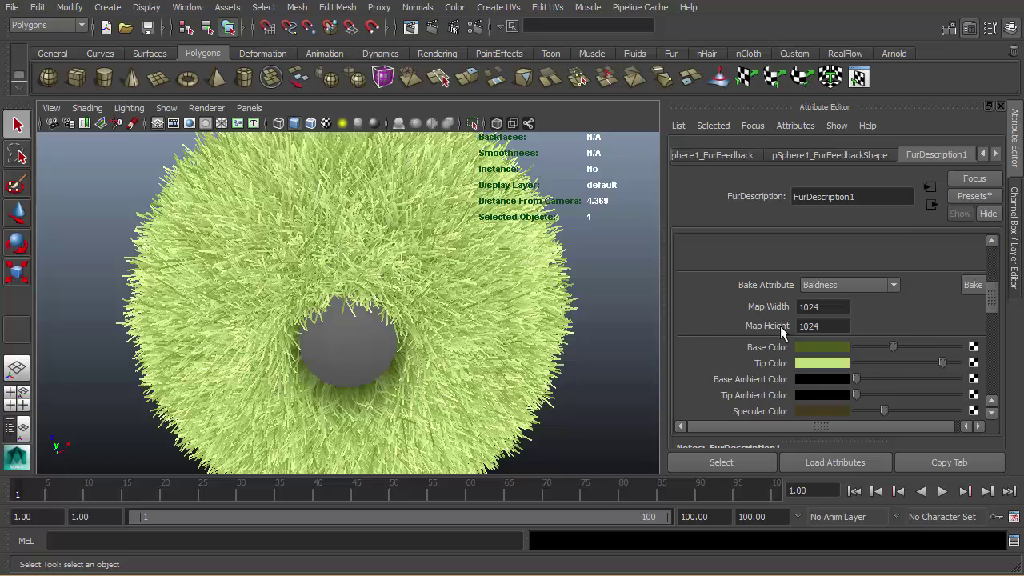
- Open the ramp connected to the fur's Baldness, then examine the sphere's UV layout in the UV Texture Editor
scroll(945, 330, down, 4)
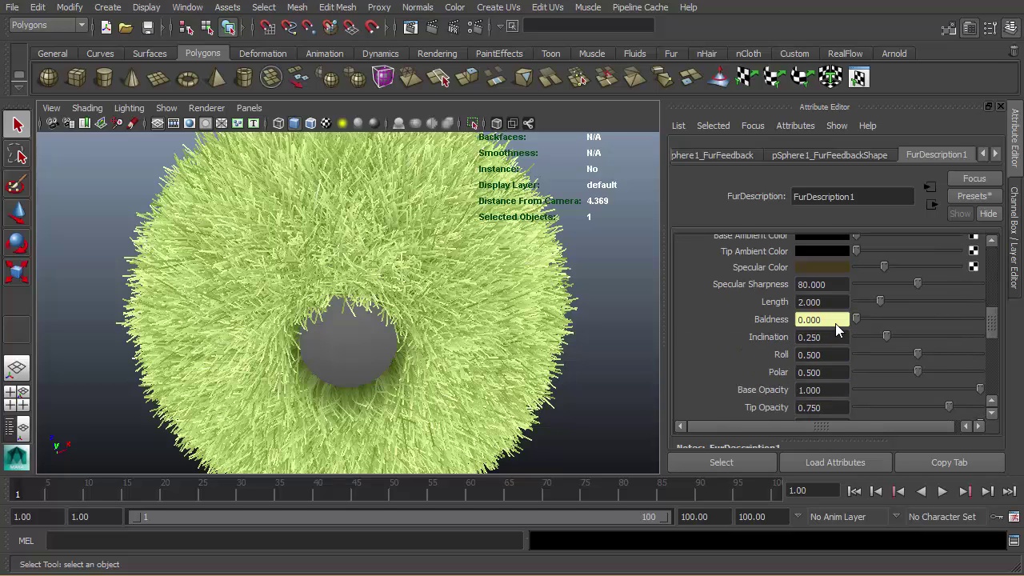
right_click(836, 323)
click(848, 329)
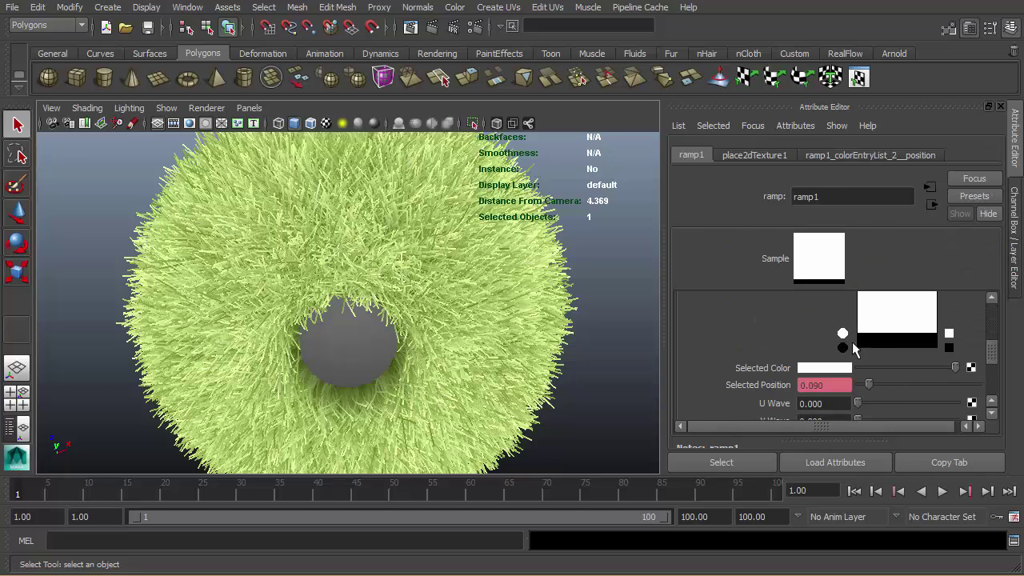
click(351, 349)
key(space)
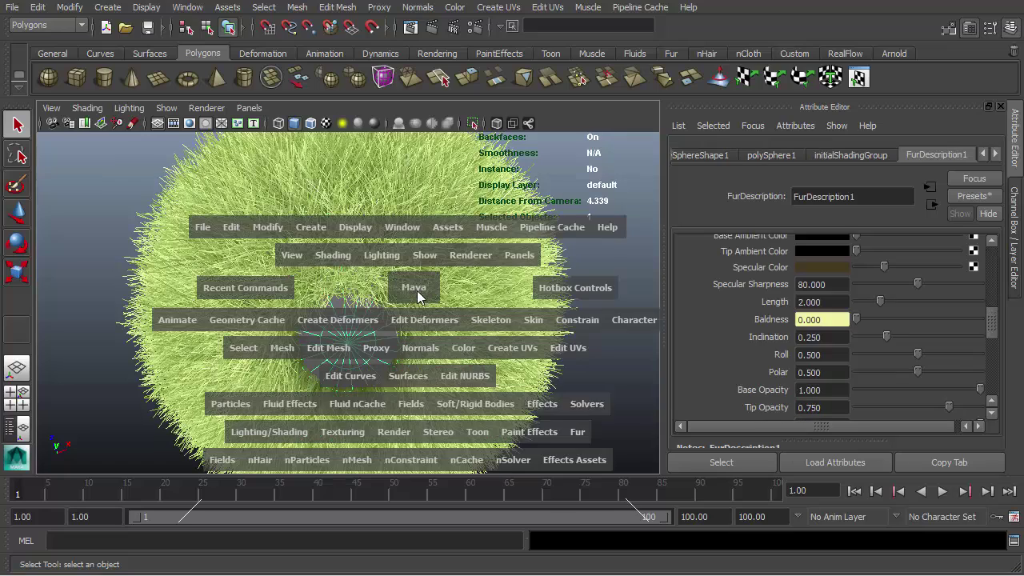
drag(564, 345, 612, 557)
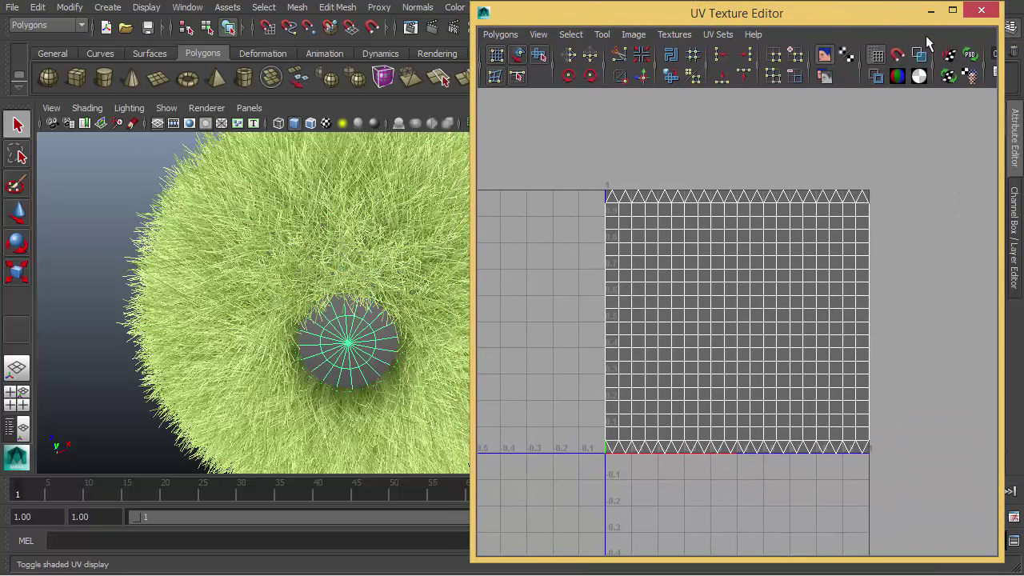
click(930, 11)
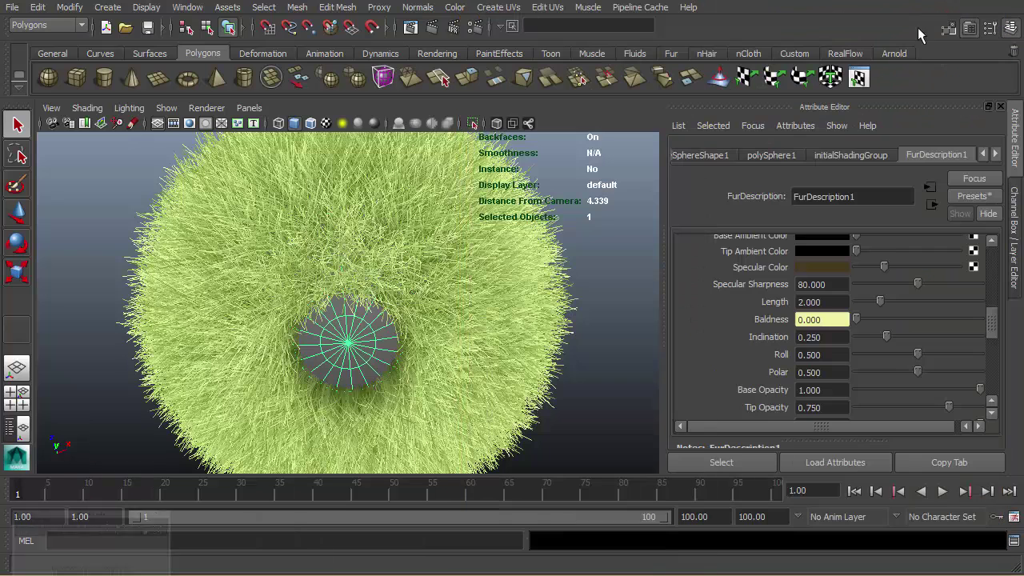
- Reopen the ramp connected to Baldness and scrub the timeline to frame 34
right_click(844, 327)
click(846, 326)
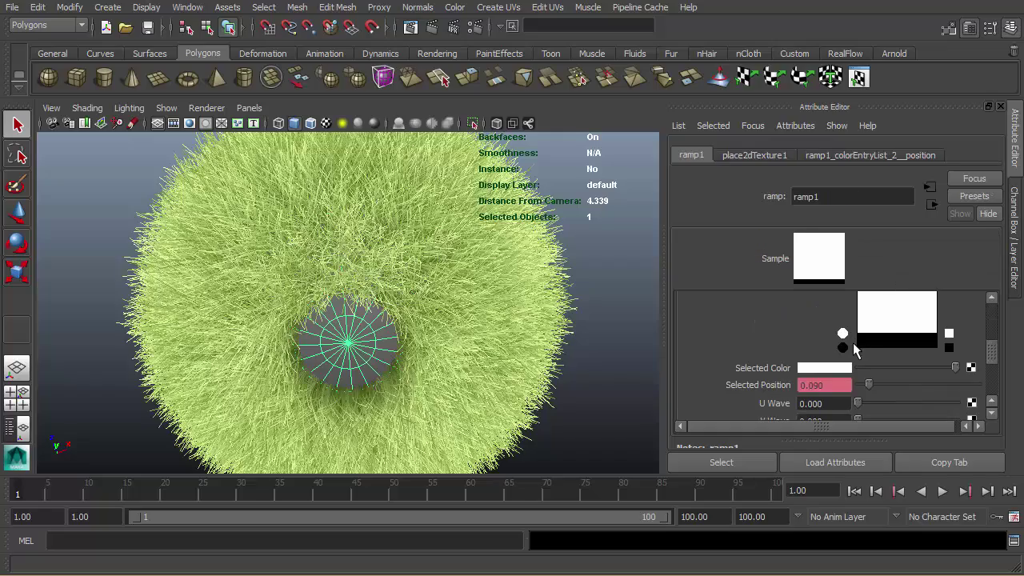
scroll(352, 340, up, 5)
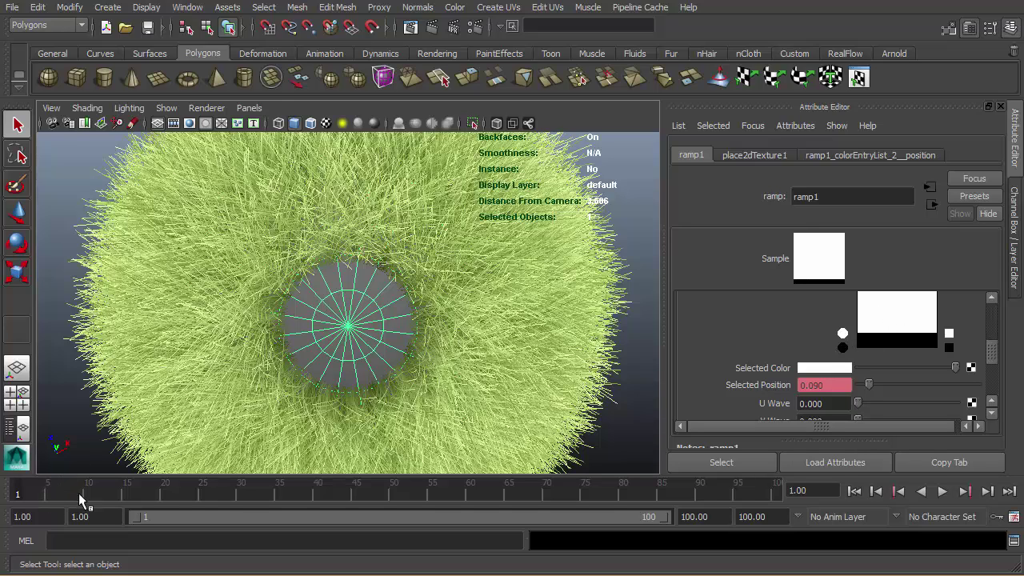
drag(79, 498, 272, 494)
scroll(427, 338, down, 5)
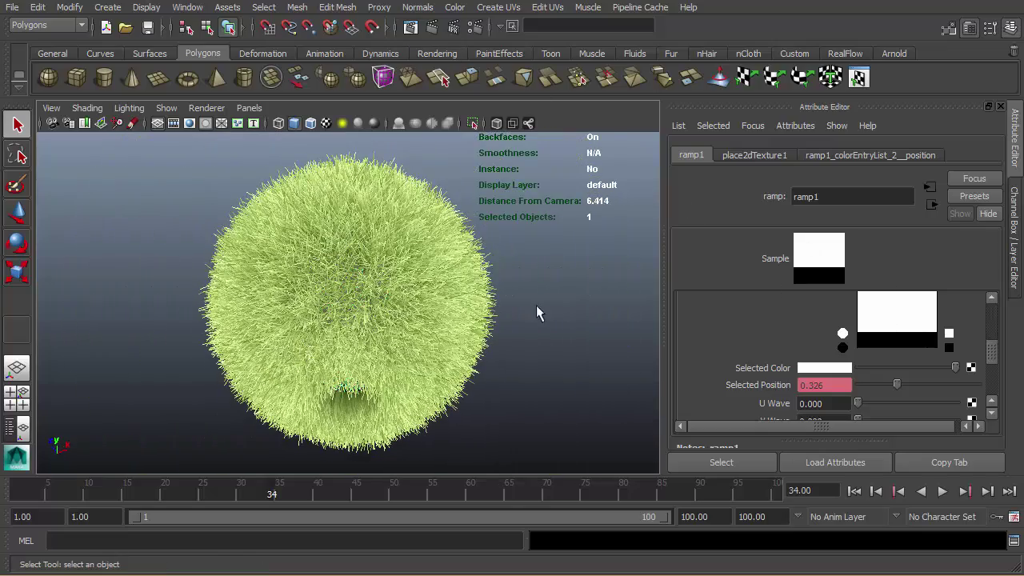
- Select the fur again and rebake its baldness map, bringing the timeline to frame 57
click(495, 274)
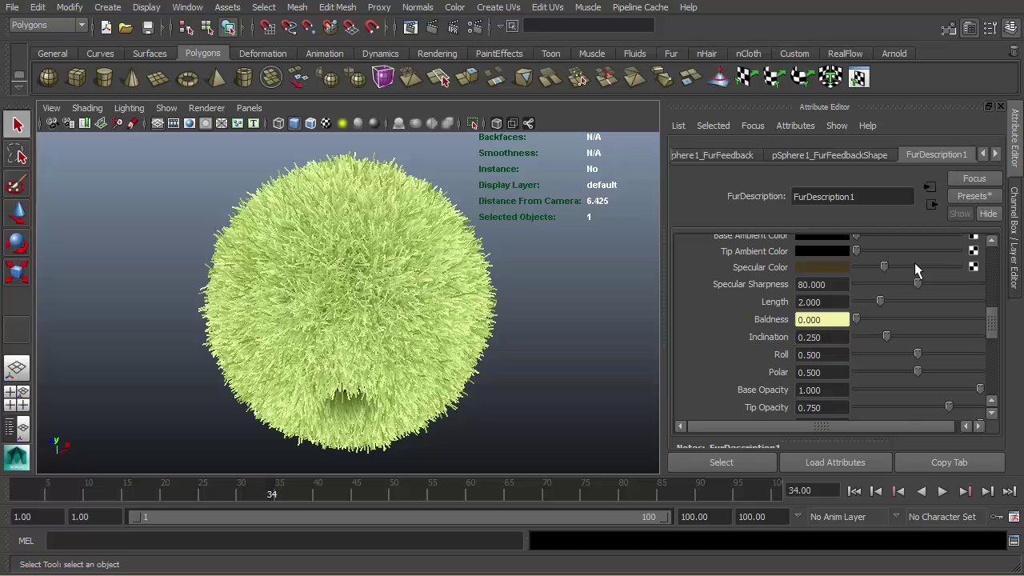
scroll(952, 276, up, 3)
click(965, 287)
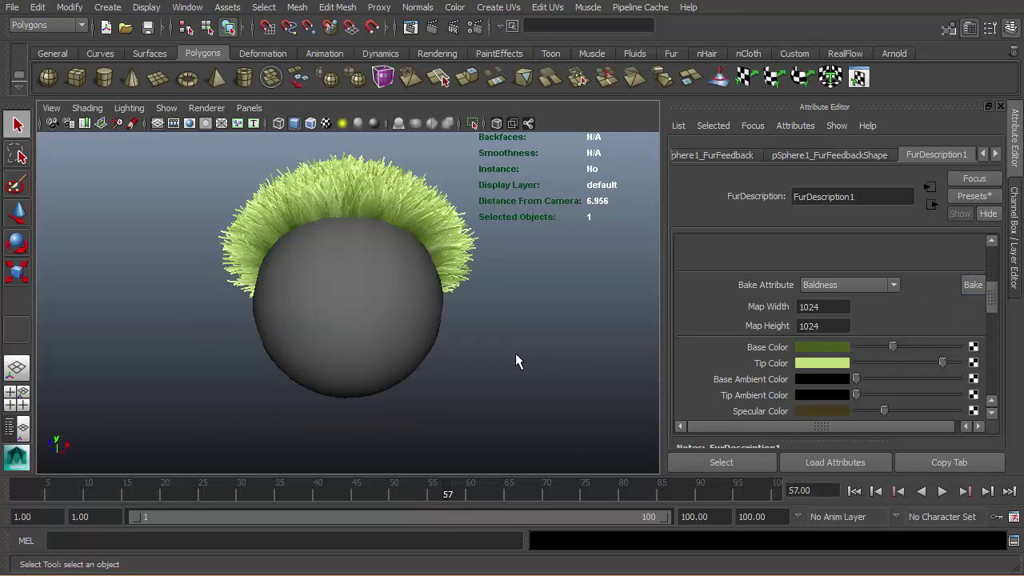
- Examine the partly bald fur and its Baldness attribute, and scrub the timeline to frame 67
alt+drag(515, 352, 472, 337)
alt+right_drag(475, 336, 576, 308)
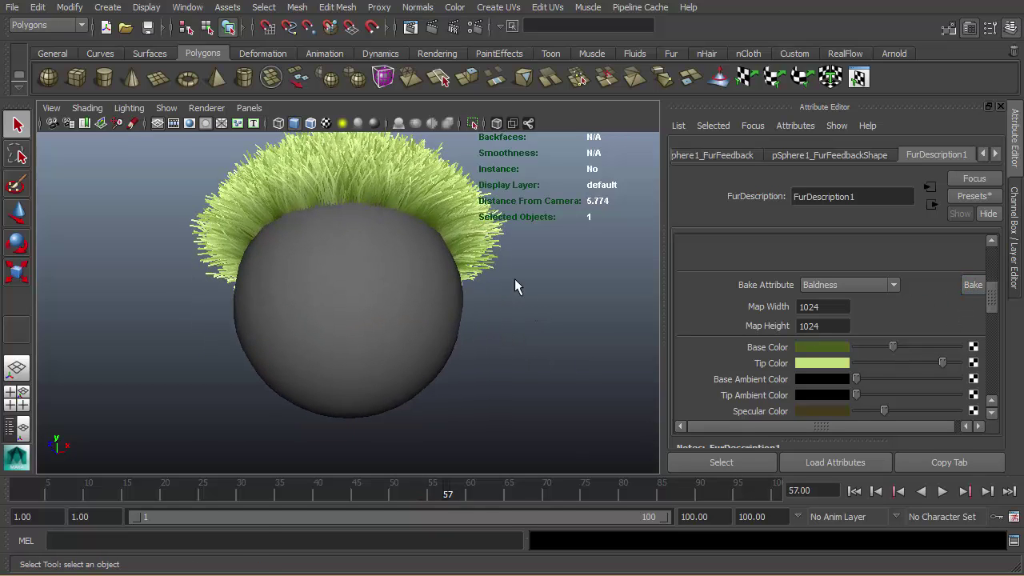
drag(994, 306, 994, 333)
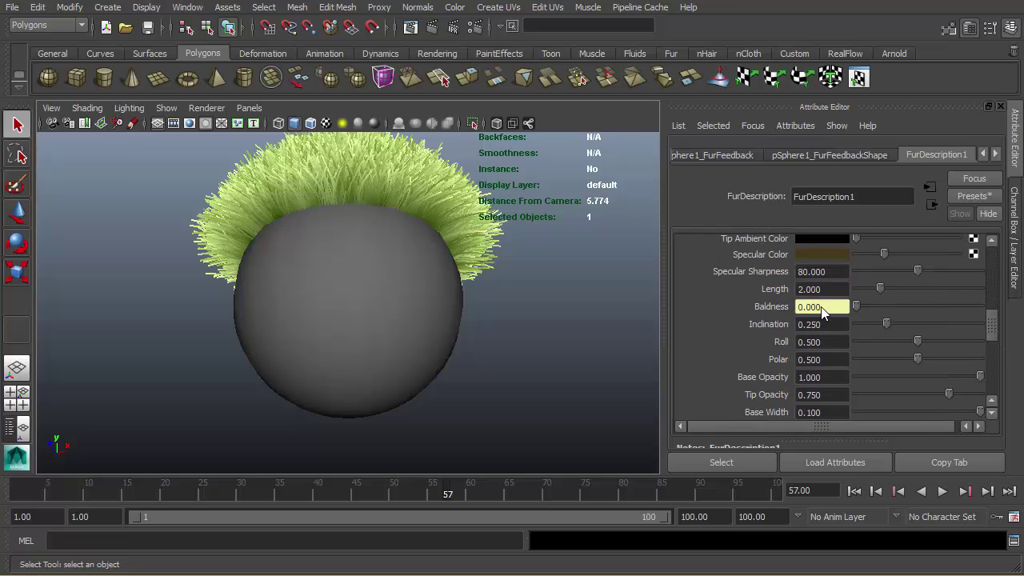
alt+drag(612, 298, 524, 323)
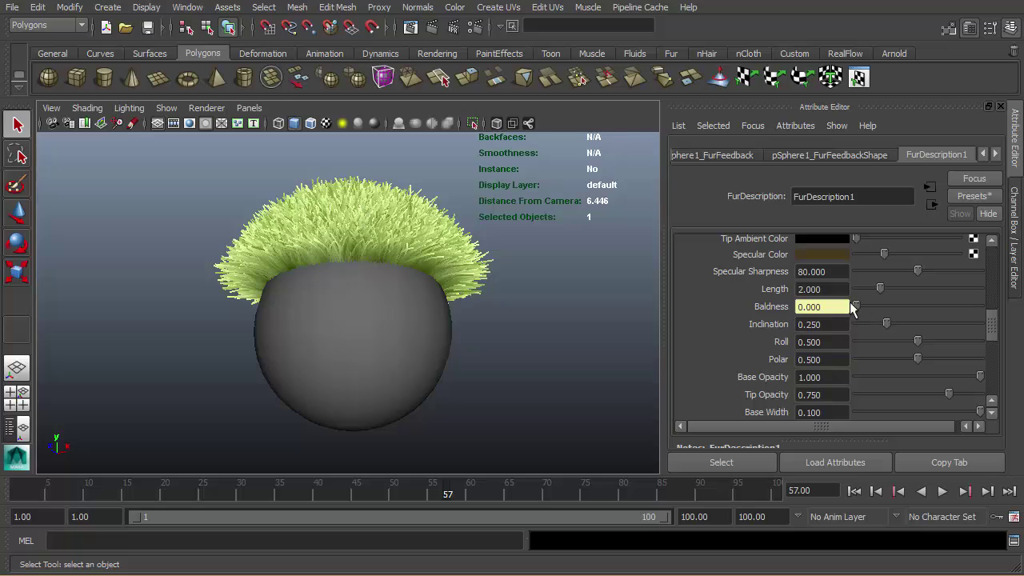
drag(416, 487, 285, 495)
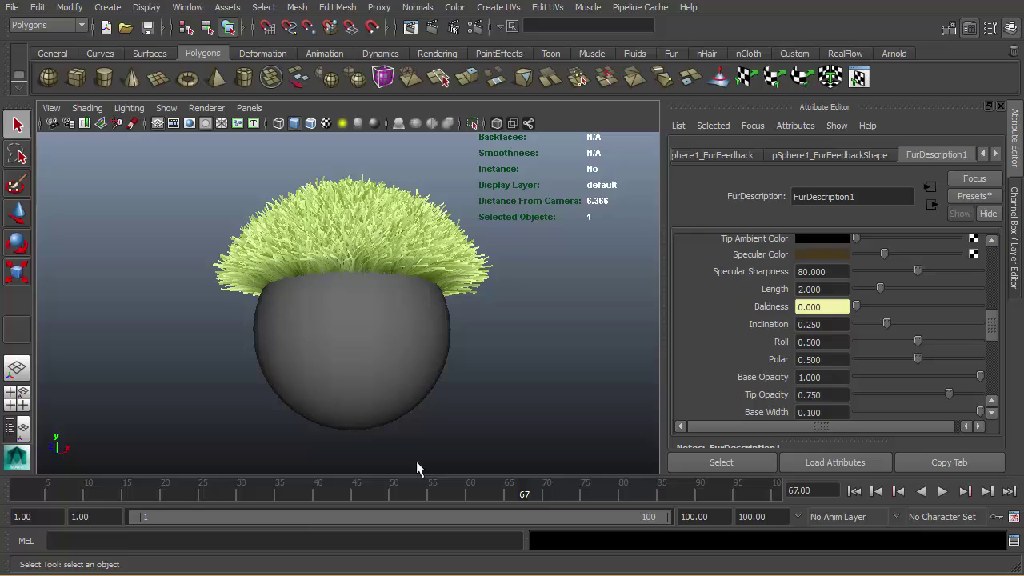
- Switch to the Maya scene with the bearded character and examine the body's UVs in the UV Texture Editor
key(alt+Tab)
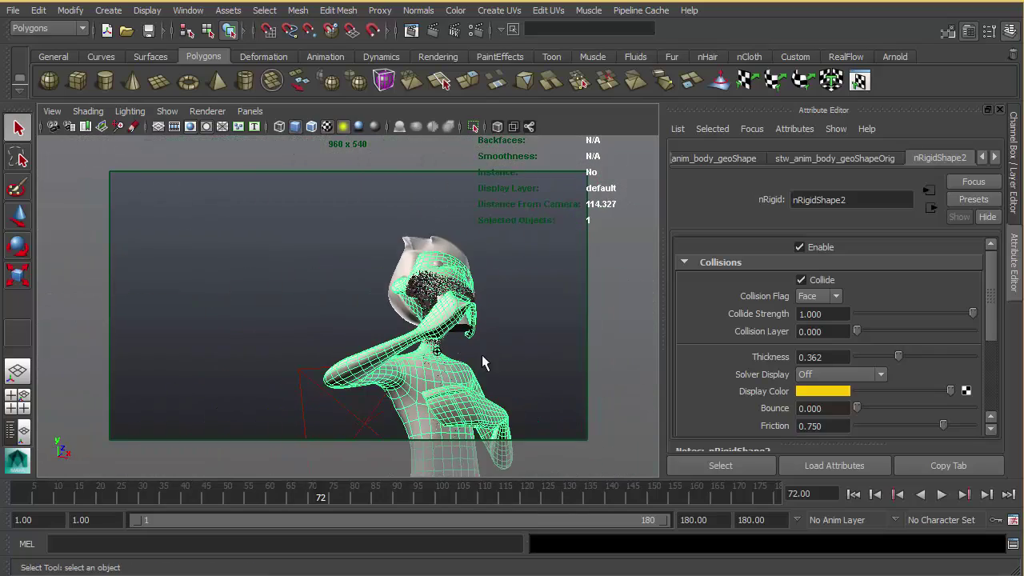
alt+right_drag(482, 363, 572, 372)
alt+middle_drag(436, 364, 452, 328)
key(space)
click(488, 374)
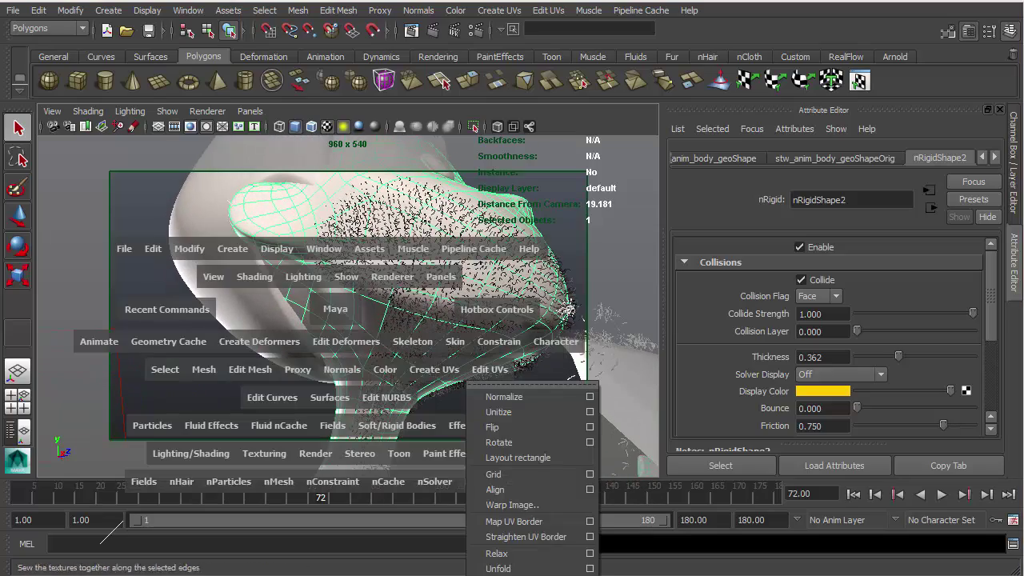
click(504, 573)
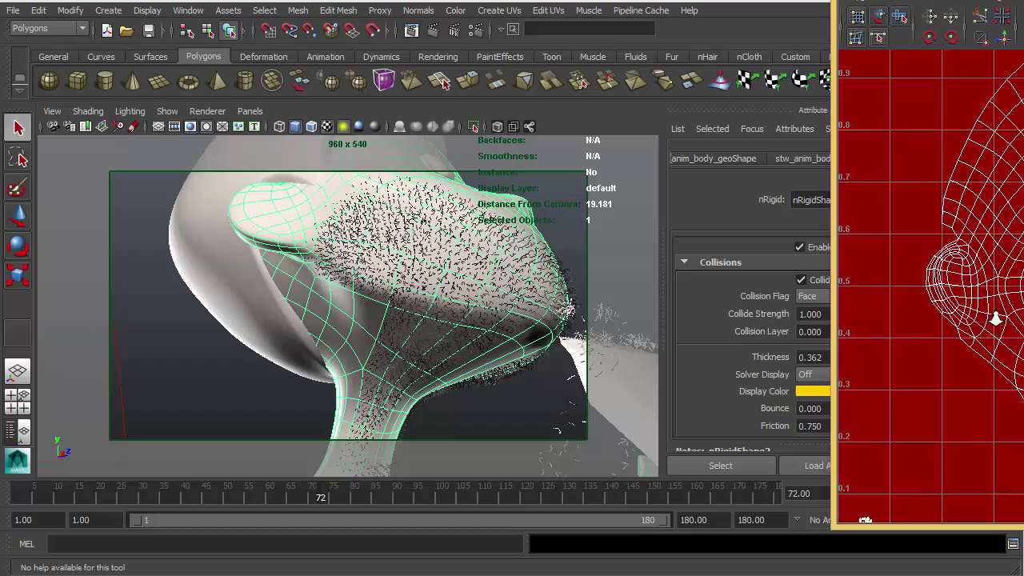
alt+drag(431, 357, 463, 336)
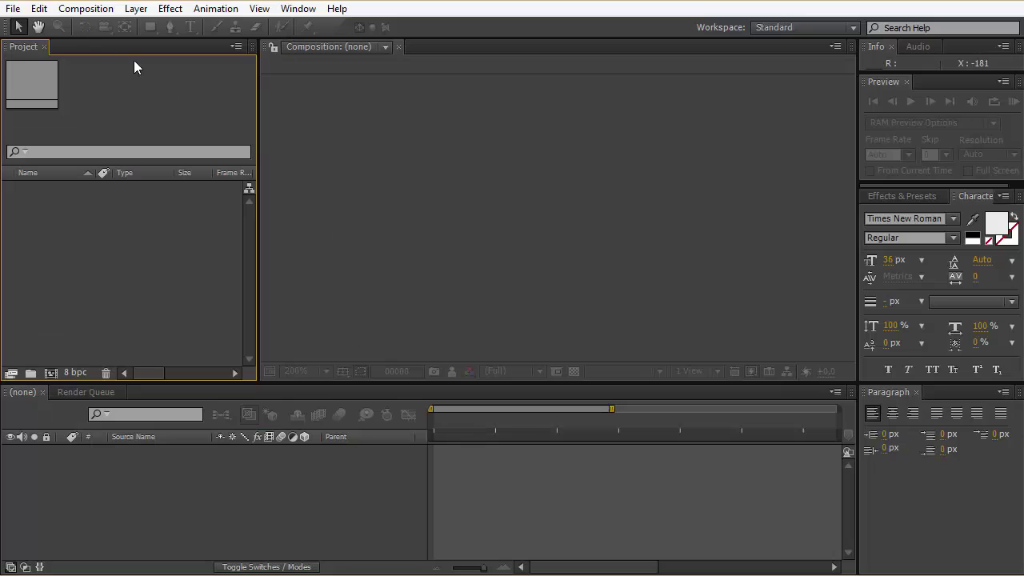
- Switch to After Effects and open the recent project containing the alongthis composition
click(13, 9)
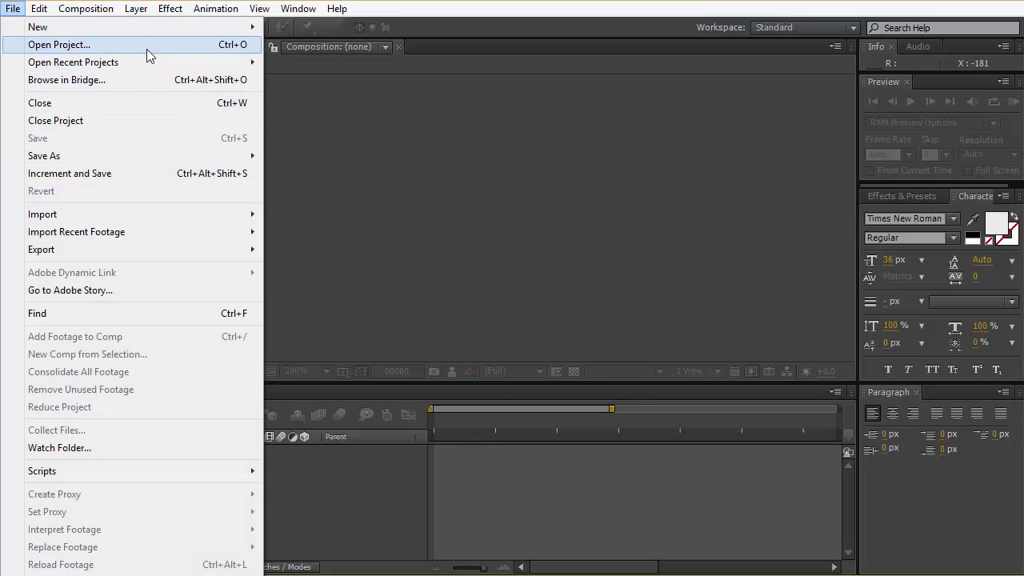
mouse_move(176, 62)
click(344, 62)
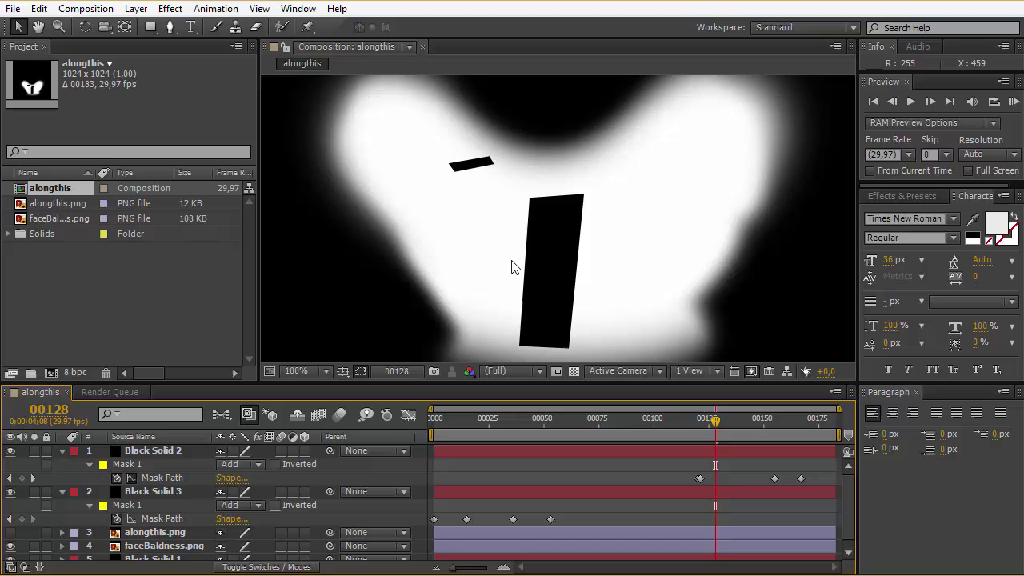
- Go to frame 0, make the alongthis.png layer visible and scrub to frame 9 to check the animated mask
drag(684, 427, 412, 464)
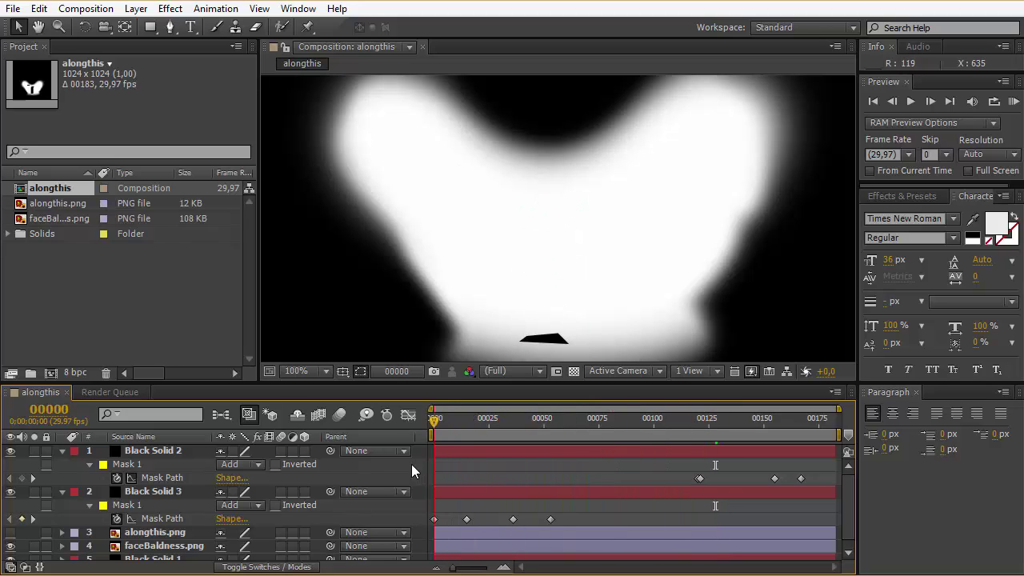
click(10, 532)
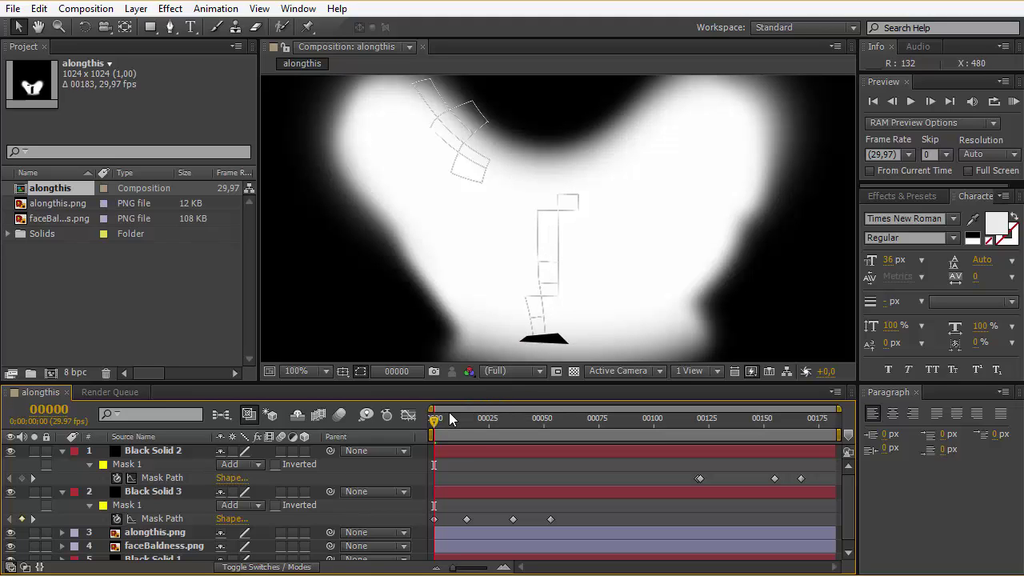
mouse_move(450, 419)
mouse_down()
mouse_move(525, 420)
mouse_move(454, 422)
mouse_up()
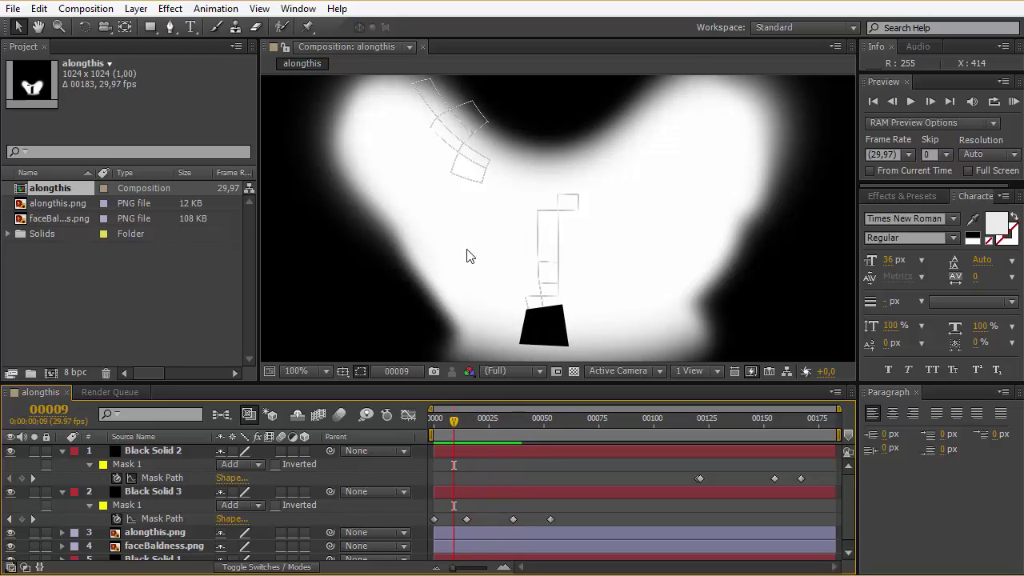
- Scrub the alongthis composition to frame 182 and examine how the black masks grow over the white baldness shape
click(548, 338)
click(552, 333)
drag(467, 418, 858, 418)
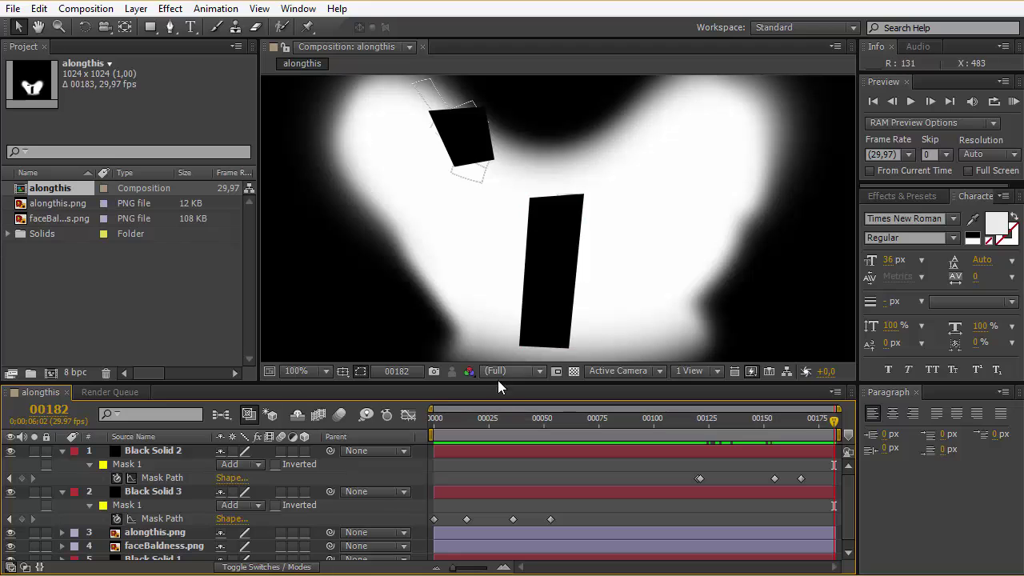
drag(436, 418, 839, 419)
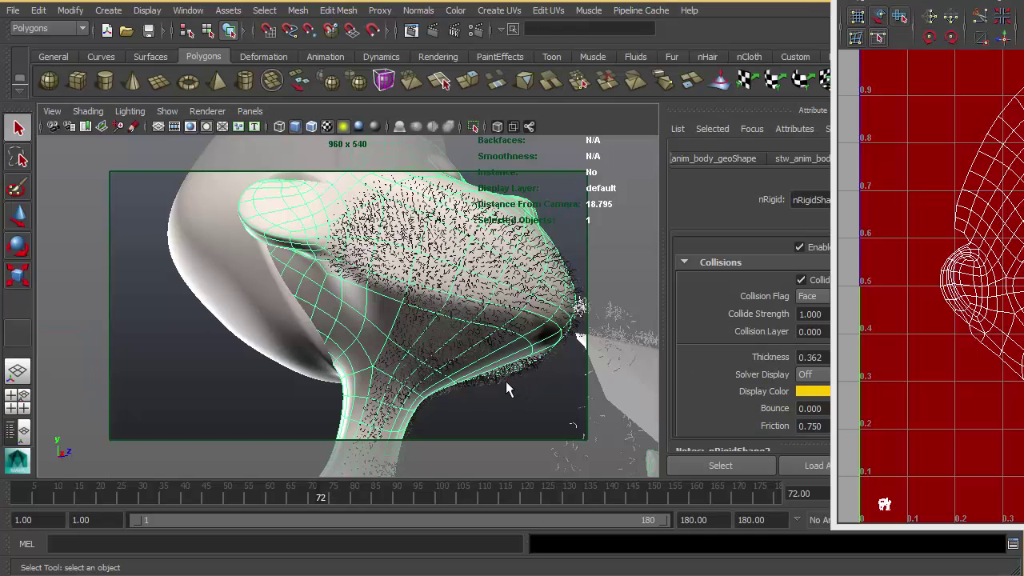
- Switch to Maya, select the beard fur, move the UV Texture Editor out of the way and show the FurDescription1 attributes
click(524, 380)
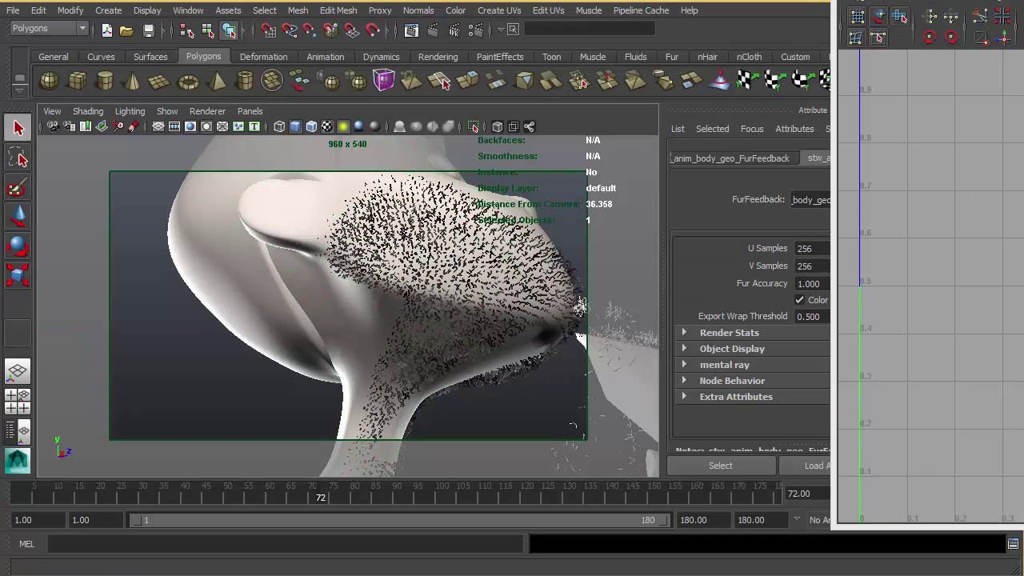
drag(848, 2, 1023, 2)
click(995, 157)
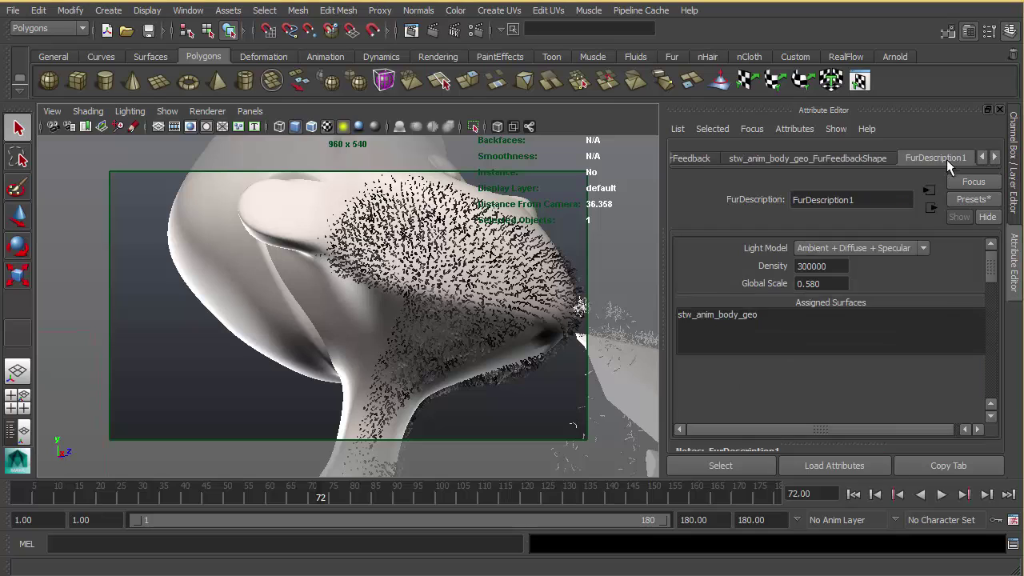
- Trace the fur's Baldness attribute to its connected file texture and examine the image name and image sequence settings
scroll(910, 376, down, 6)
scroll(862, 328, down, 4)
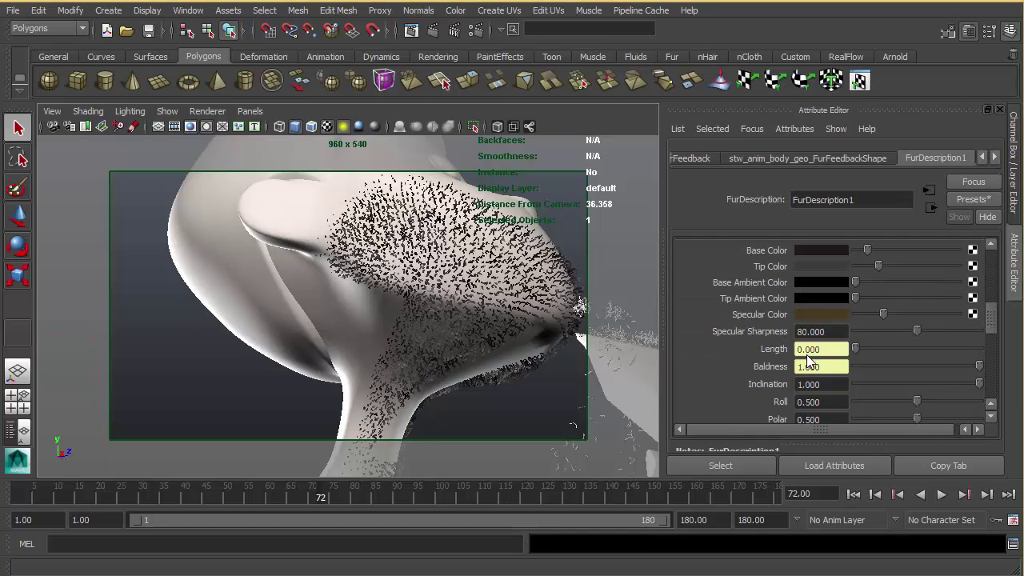
right_click(840, 368)
click(872, 373)
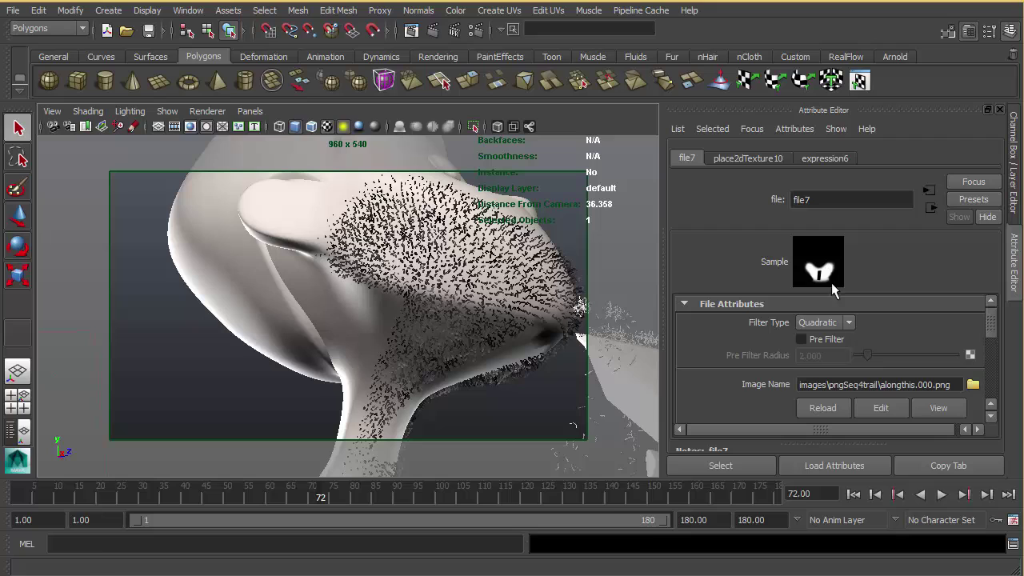
click(930, 208)
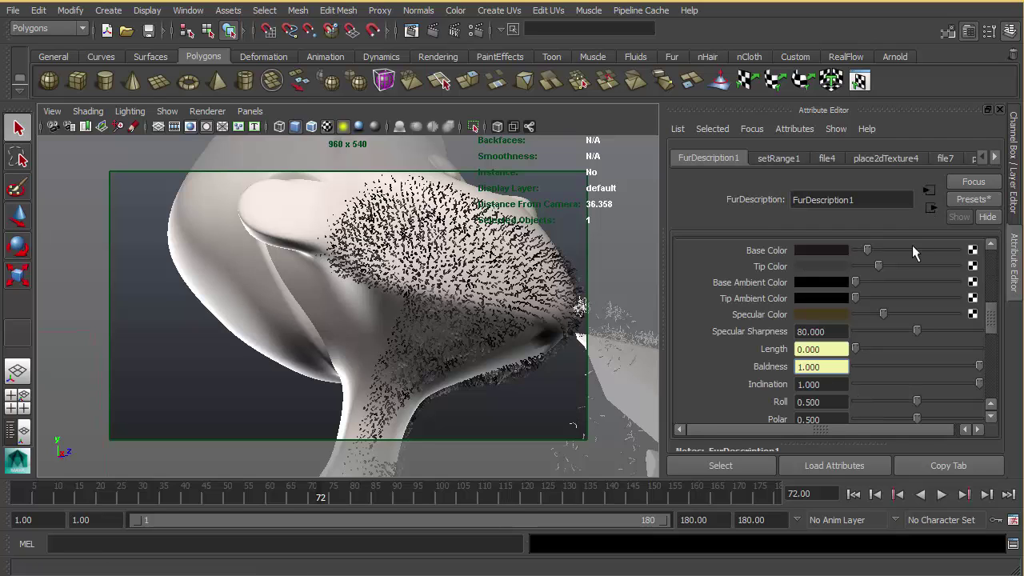
right_click(824, 364)
click(838, 372)
scroll(833, 348, down, 2)
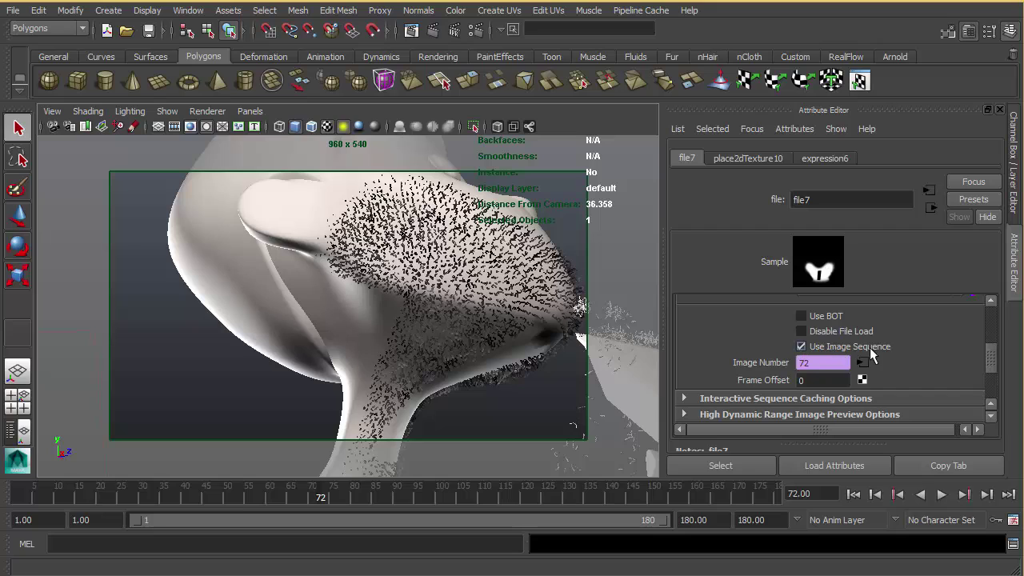
- Reselect the beard fur, bake all its attributes at 1024 by 1024, and return to frame 1
click(532, 369)
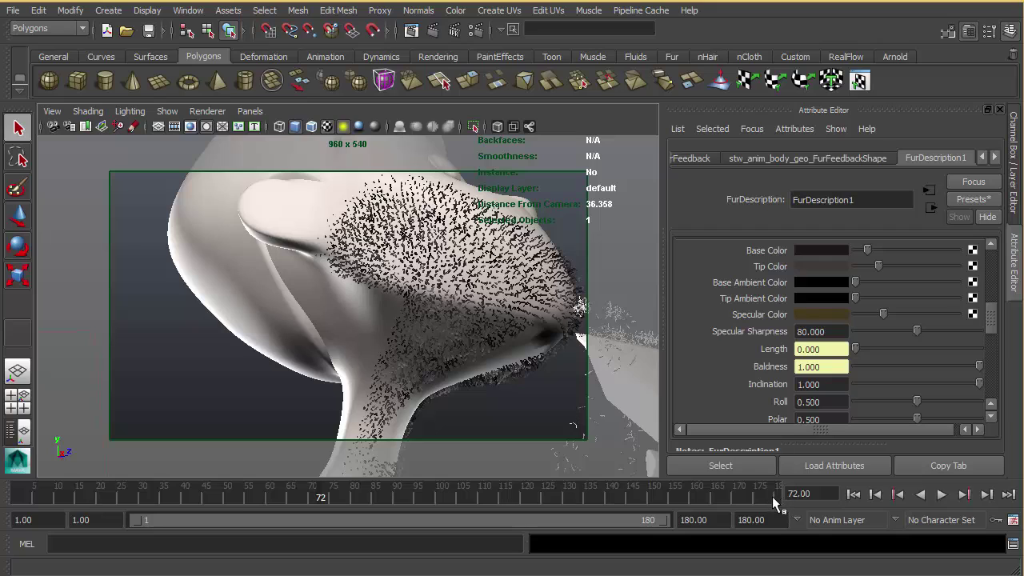
scroll(958, 325, up, 5)
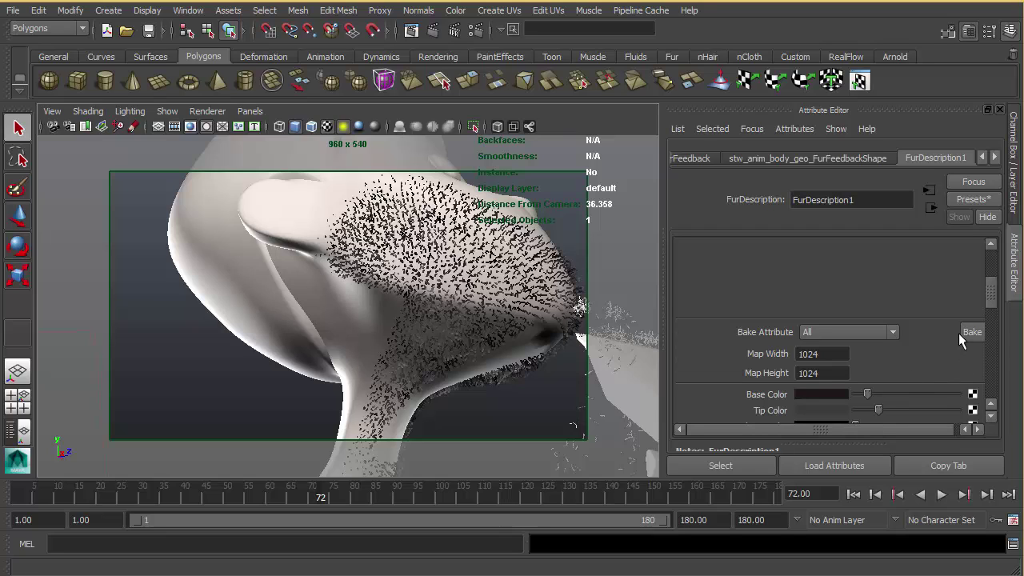
click(970, 333)
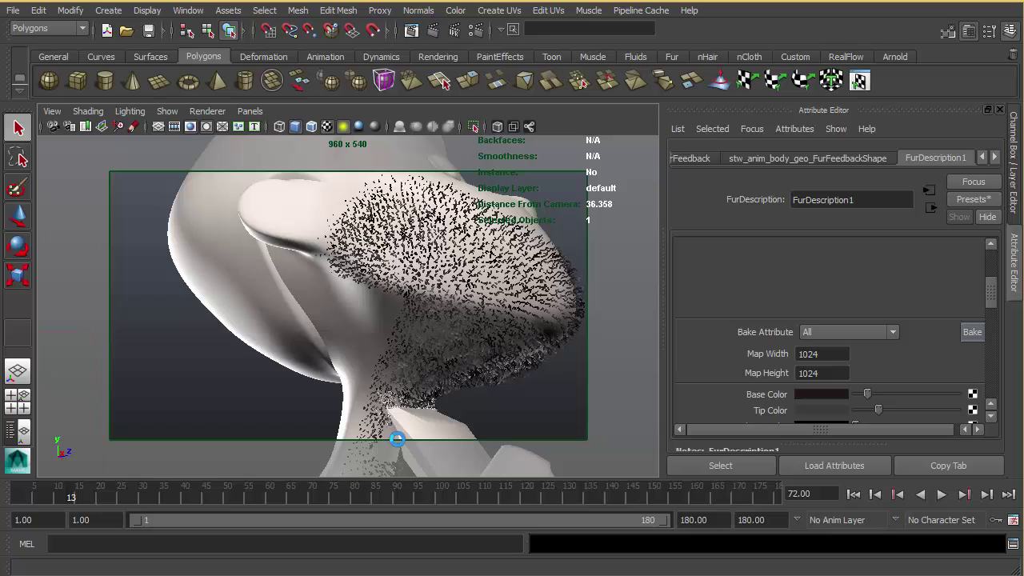
key(Escape)
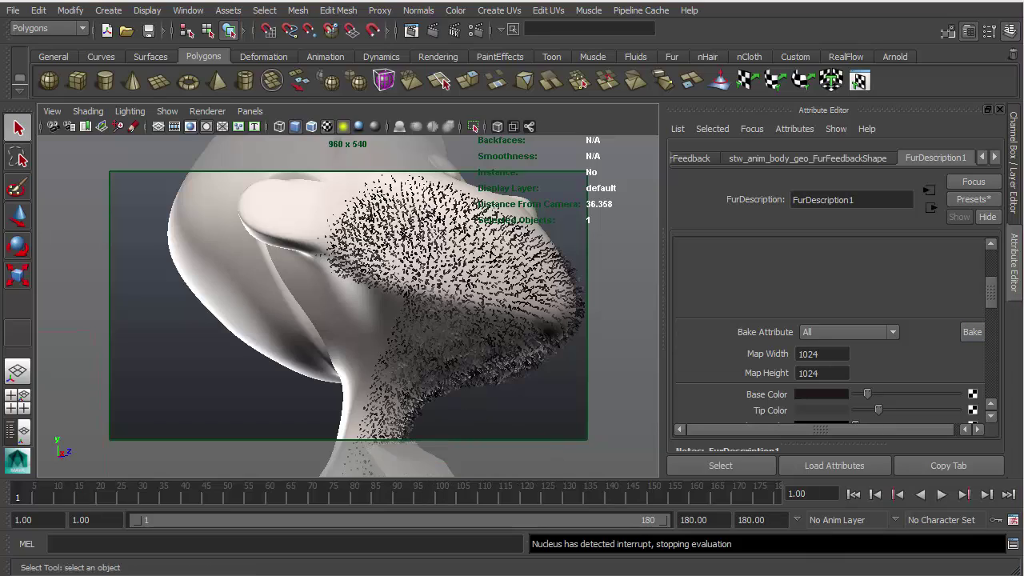
- Scrub to frame 25 and examine the beard fur around the blade on the neck from several angles
alt+middle_drag(510, 353, 494, 339)
alt+drag(494, 339, 409, 333)
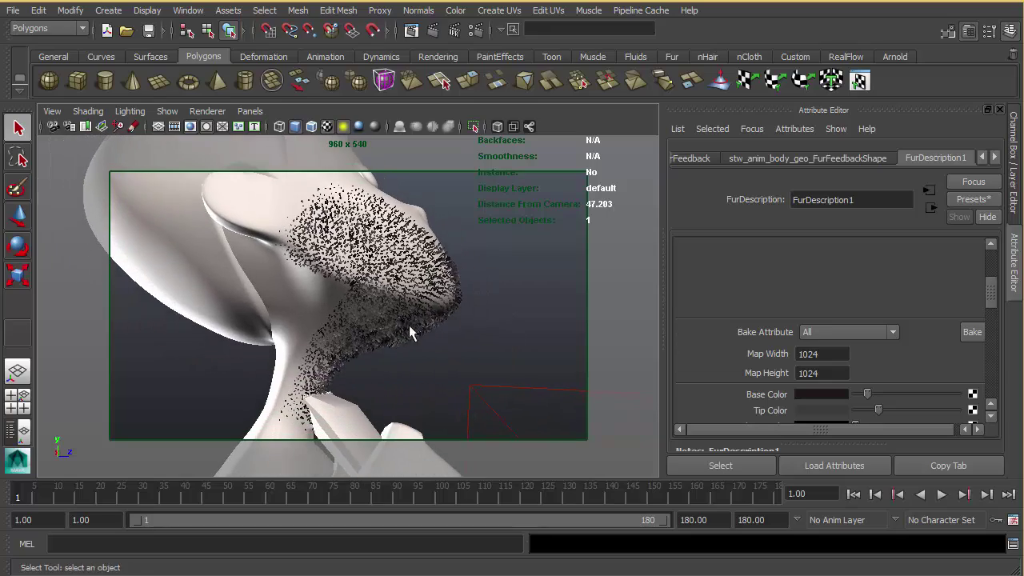
alt+drag(74, 462, 170, 395)
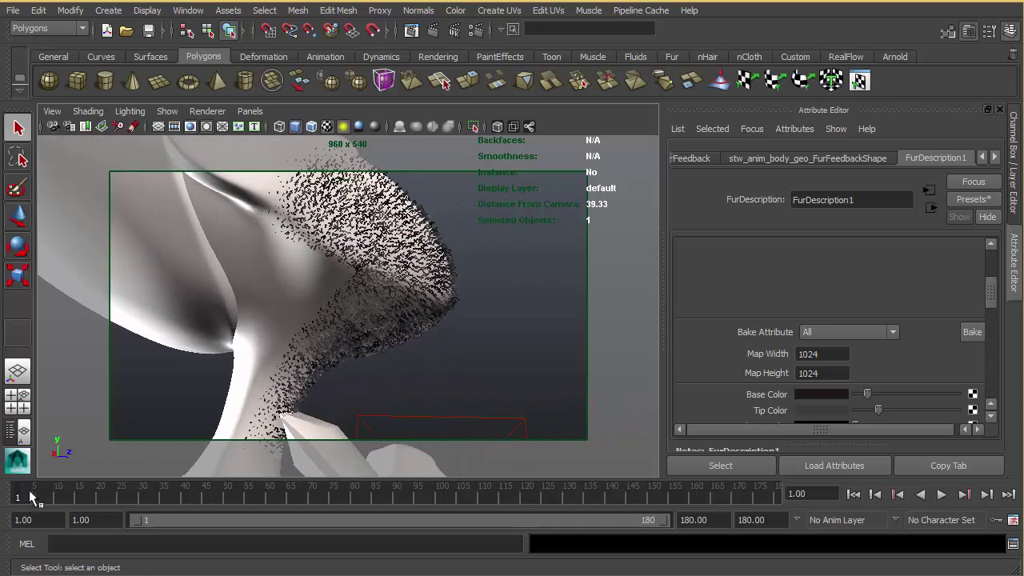
drag(29, 491, 122, 488)
alt+drag(256, 356, 280, 354)
alt+right_drag(280, 353, 342, 342)
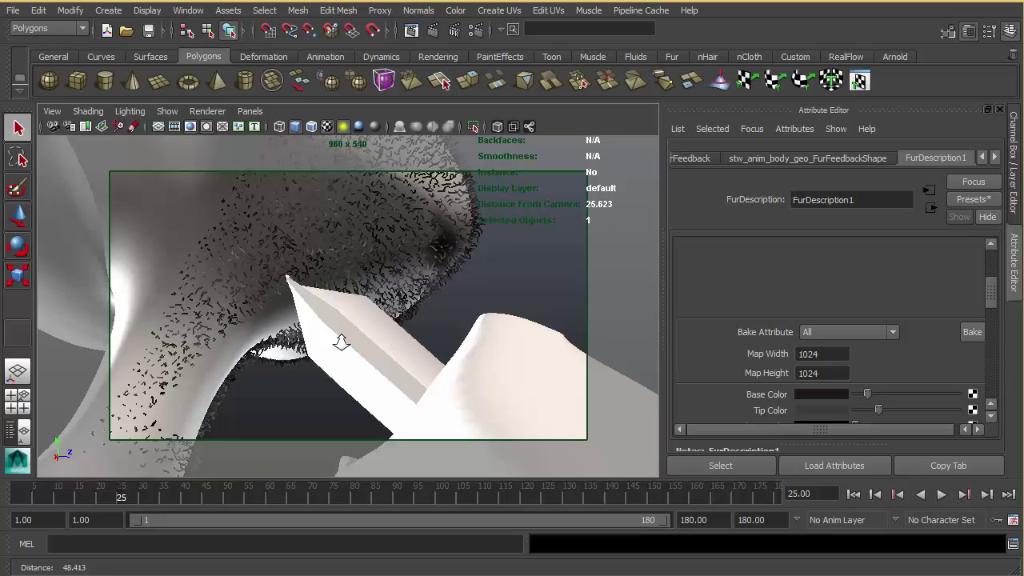
alt+middle_drag(341, 342, 381, 360)
mouse_move(382, 363)
alt+right_down()
mouse_move(370, 353)
mouse_move(386, 357)
alt+right_up()
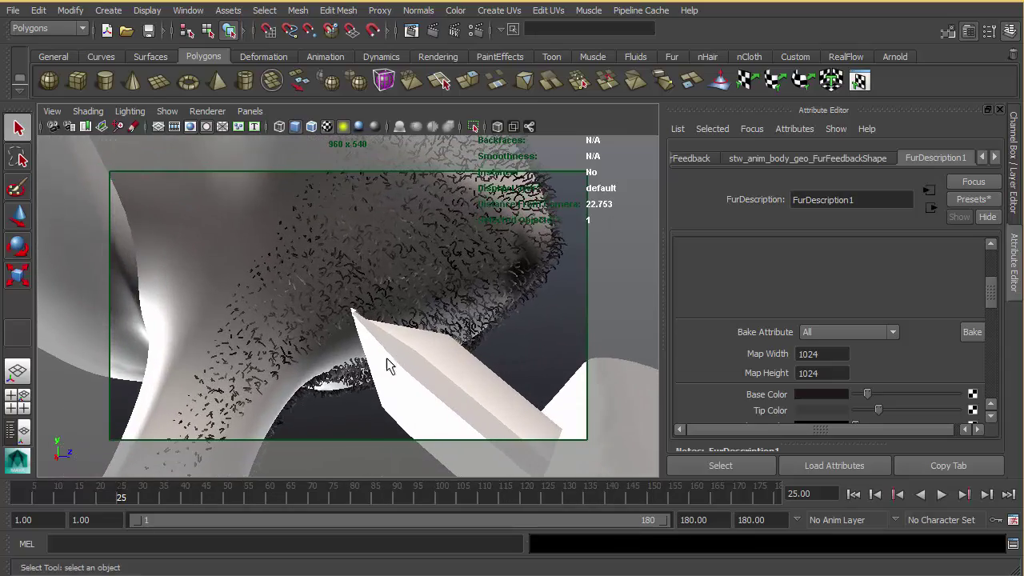
alt+drag(387, 358, 338, 323)
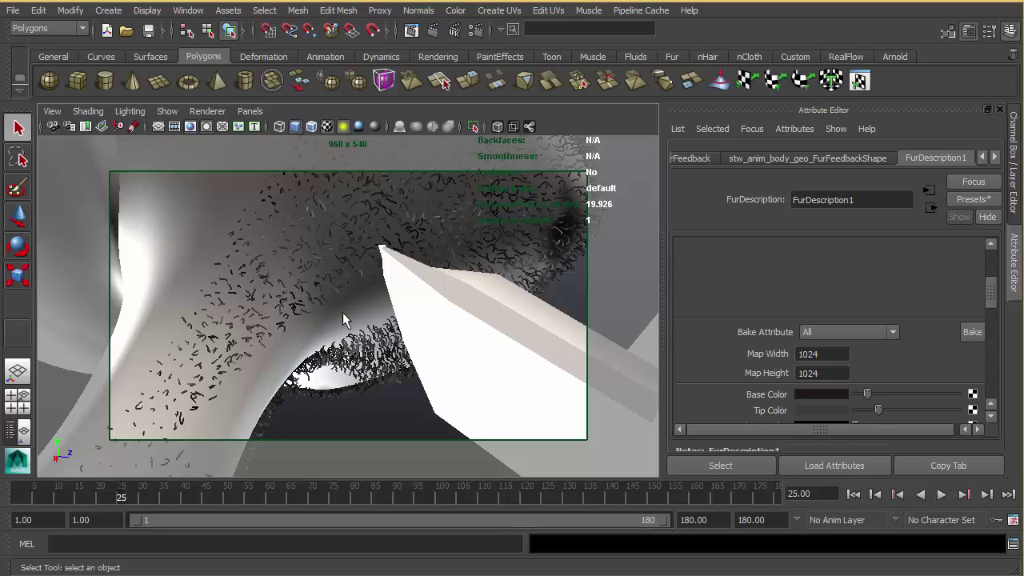
alt+drag(350, 314, 325, 325)
alt+right_drag(324, 325, 229, 359)
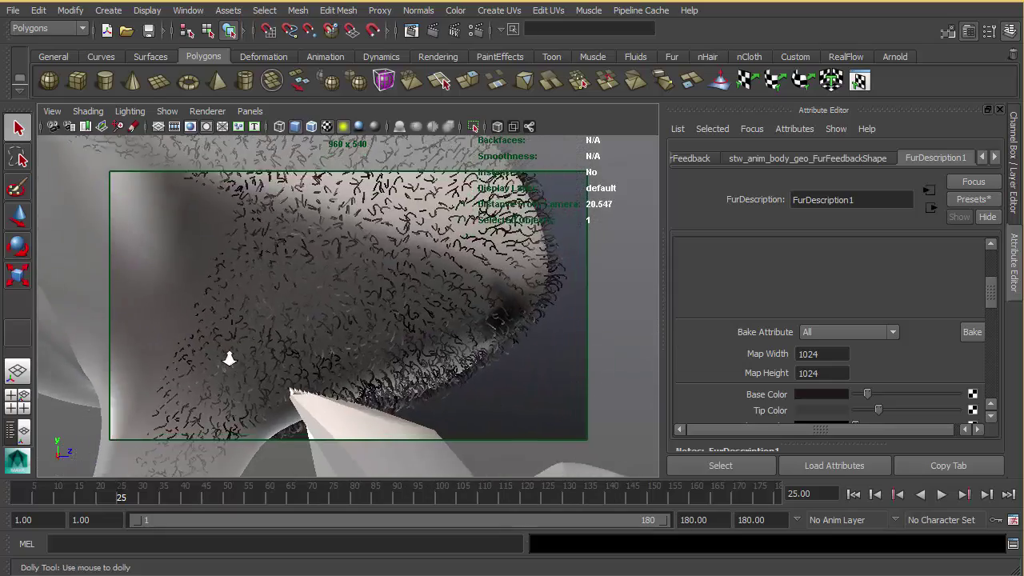
alt+drag(229, 359, 355, 385)
alt+middle_drag(387, 376, 359, 366)
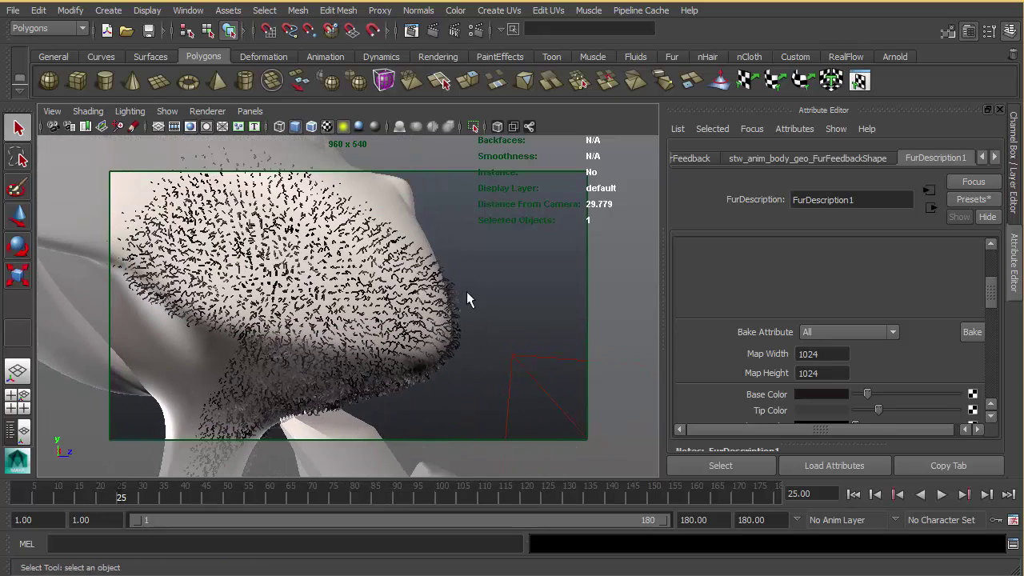
- Trace the fur's Length attribute through the setRange1 node to its connected file texture
scroll(797, 294, down, 5)
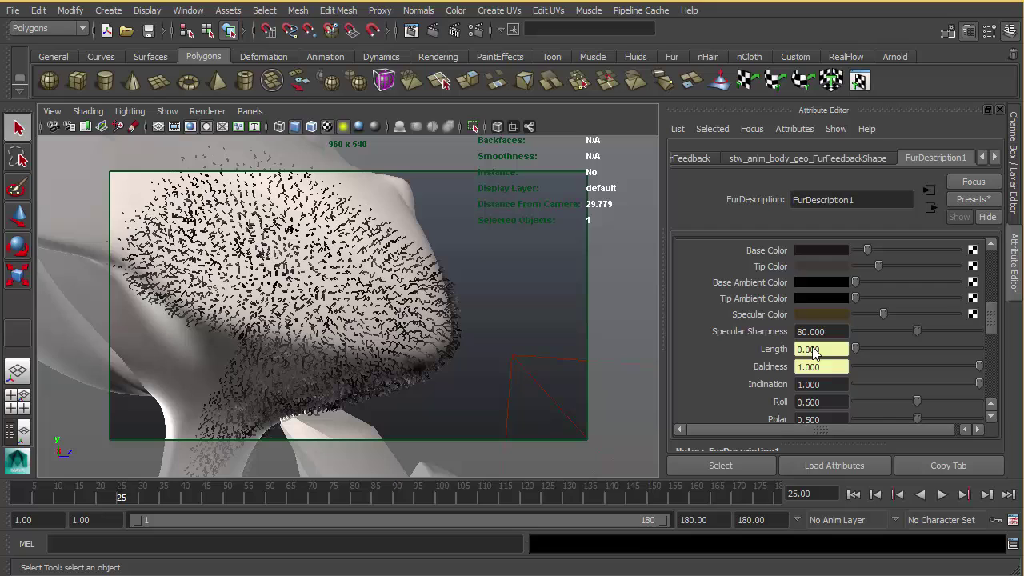
right_click(814, 350)
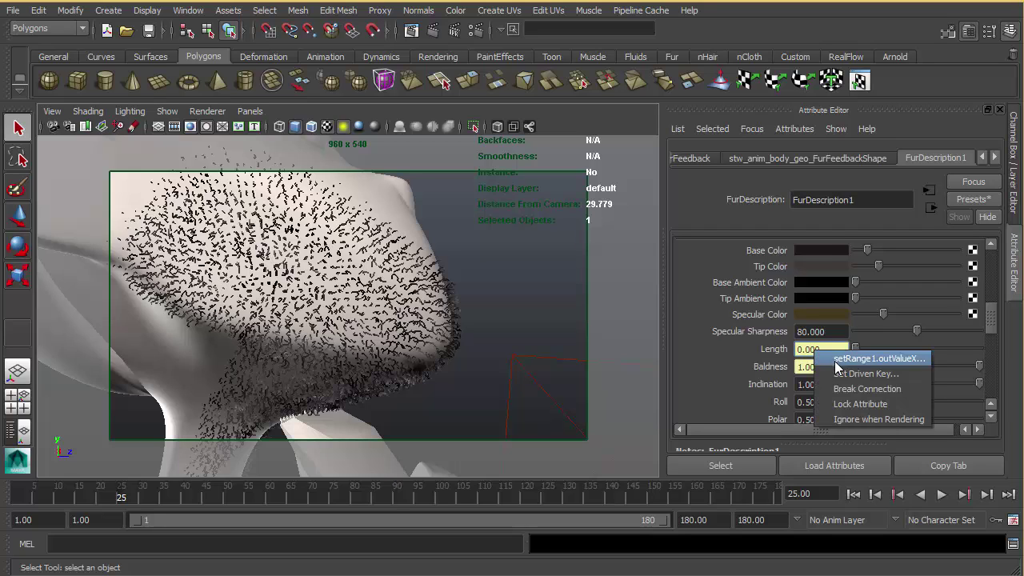
click(832, 355)
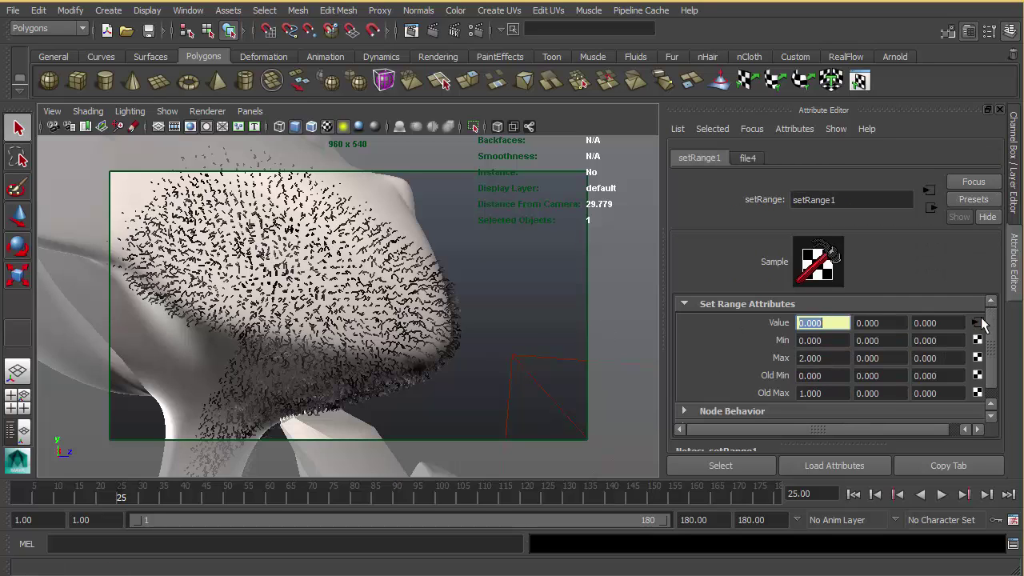
click(978, 322)
- Examine up close how the hair length changes along the cheek edge of the beard
alt+drag(276, 285, 373, 357)
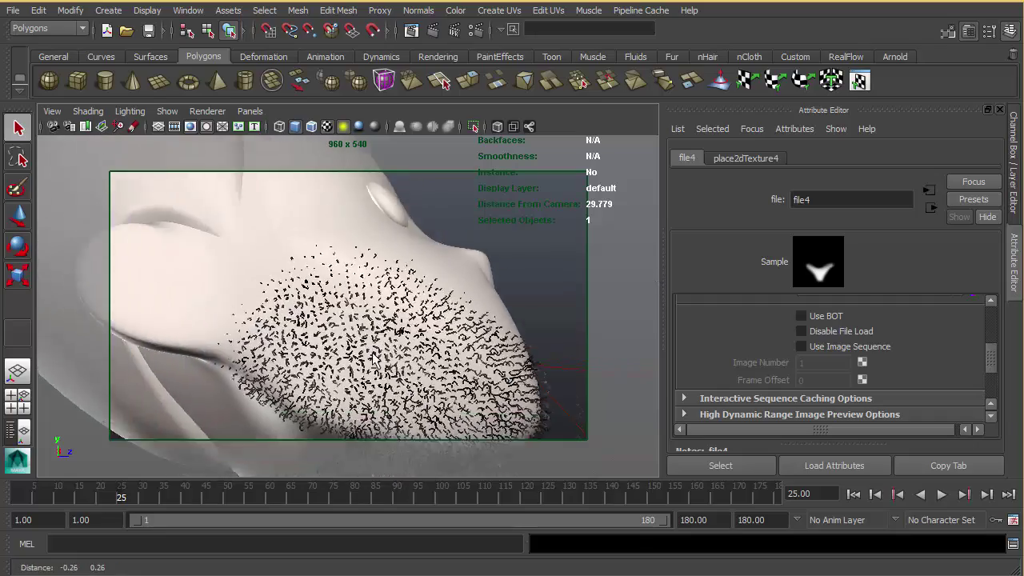
alt+middle_drag(373, 361, 402, 377)
scroll(370, 318, up, 3)
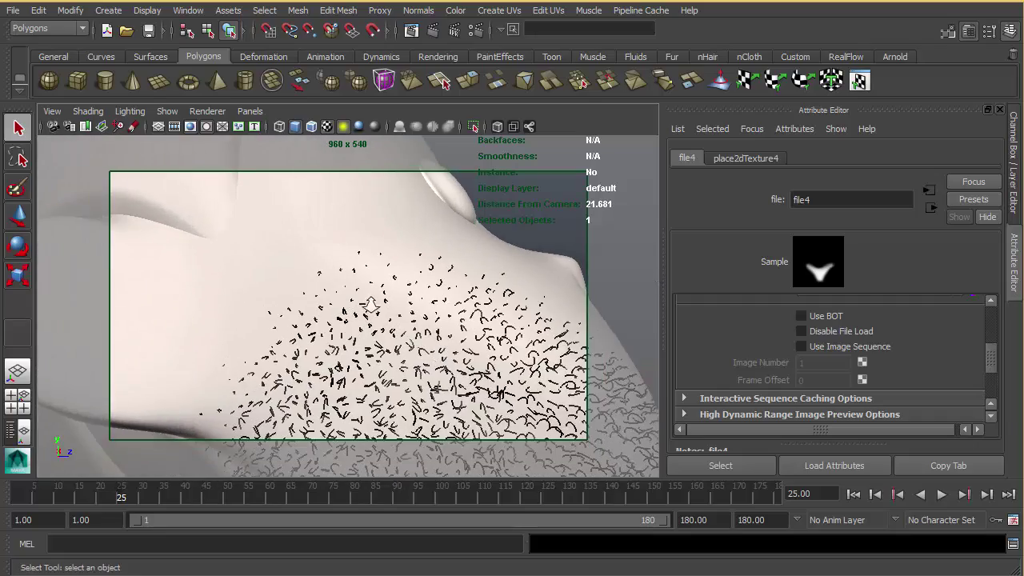
alt+right_drag(371, 305, 364, 279)
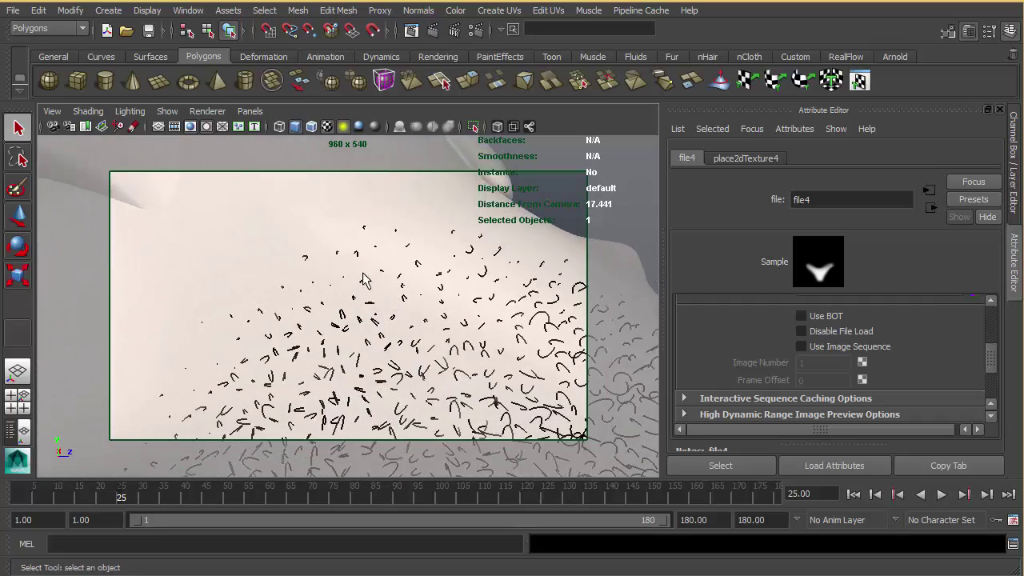
alt+right_drag(445, 274, 360, 280)
alt+middle_drag(384, 352, 376, 252)
alt+drag(392, 316, 512, 275)
- Reselect the beard fur, inspect the file texture connected to Base Opacity, and return to the fur description
click(513, 274)
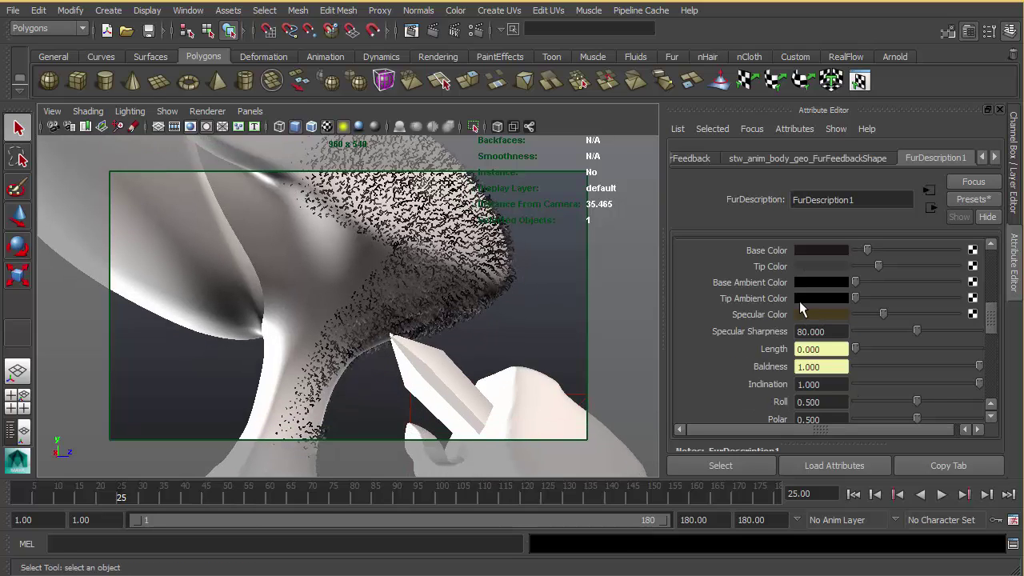
scroll(878, 336, down, 3)
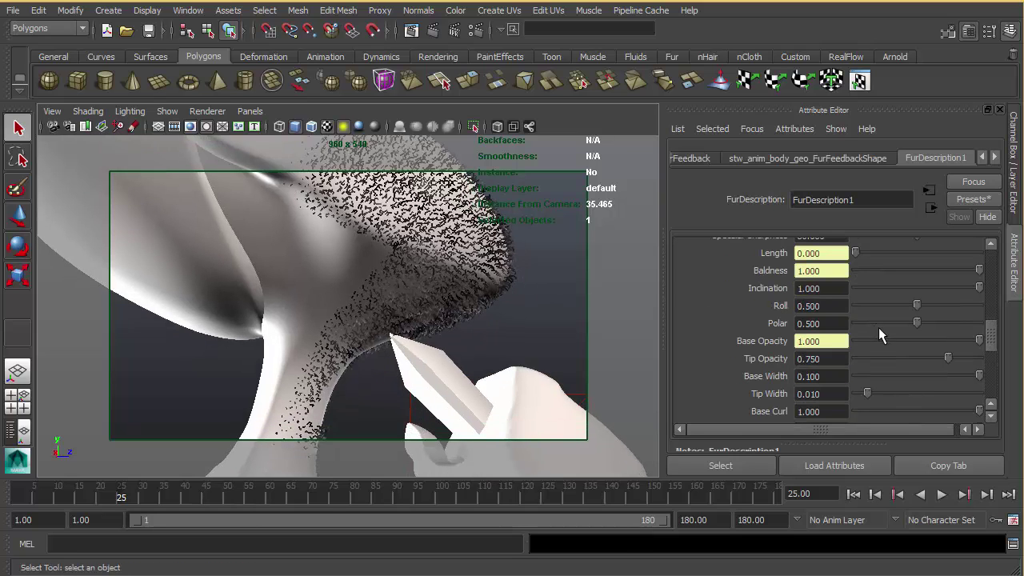
right_click(816, 341)
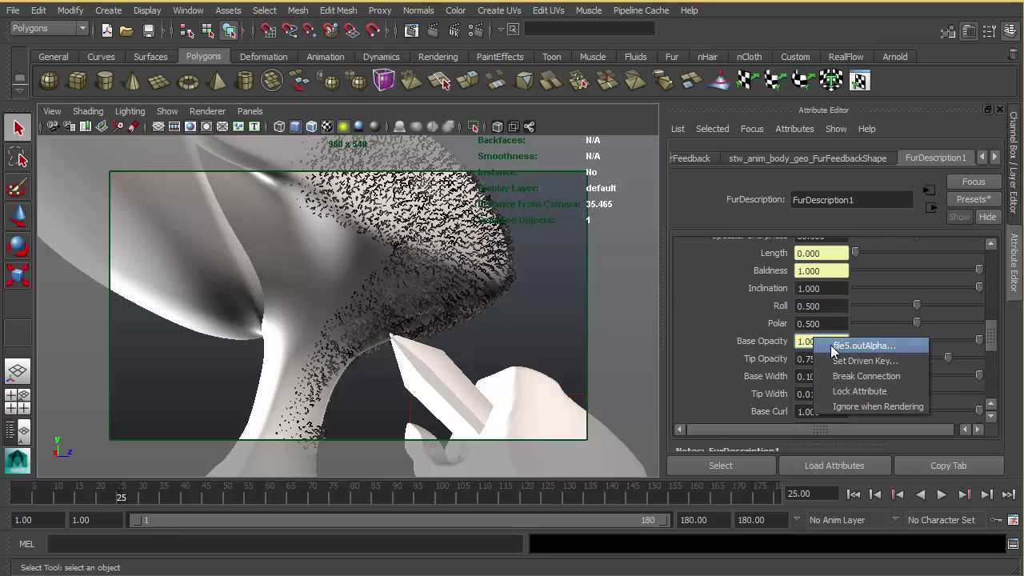
click(832, 344)
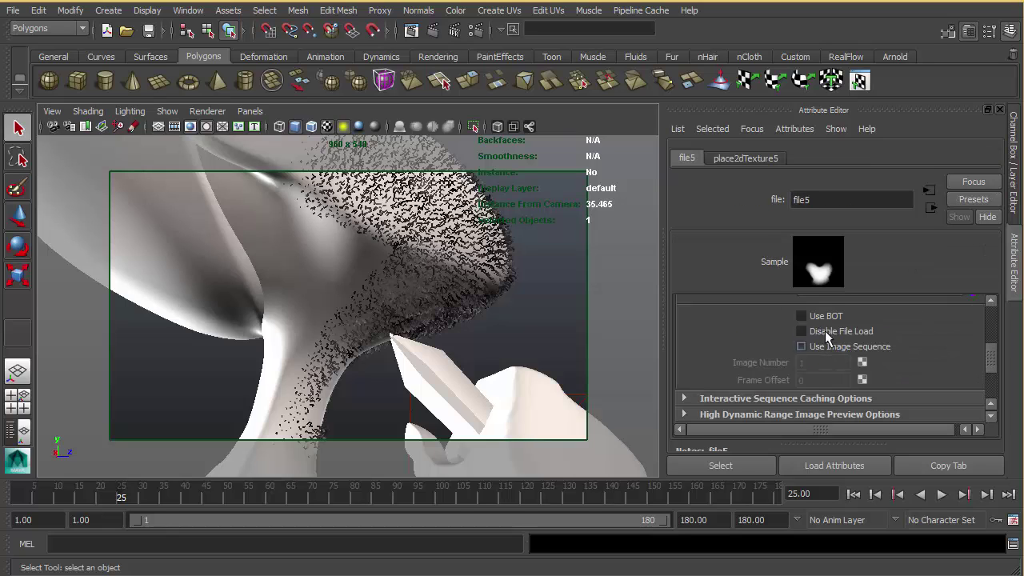
click(449, 329)
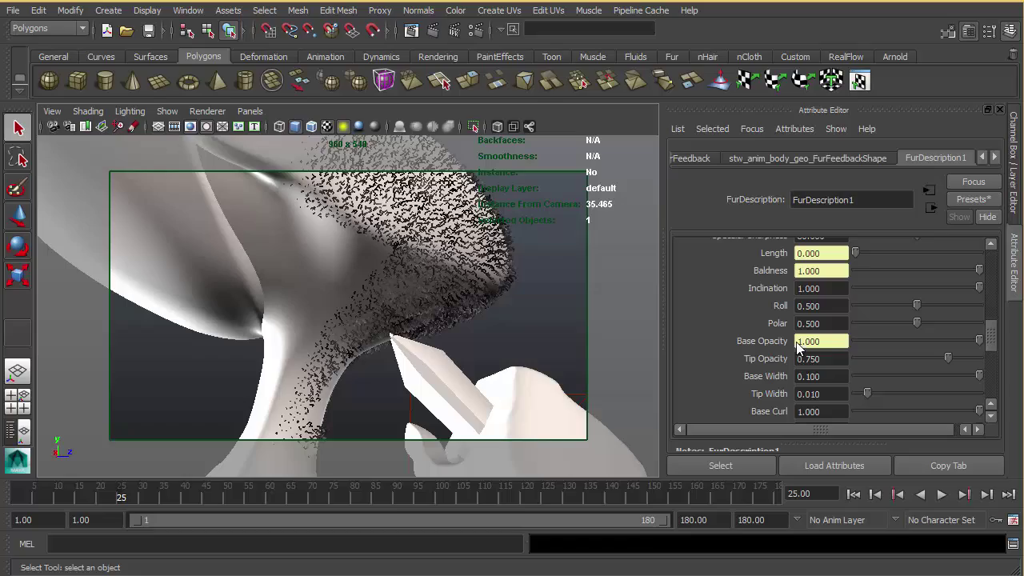
- Scrub to frame 56 and examine the blade and the shaved area of the neck up close
alt+drag(521, 327, 102, 305)
alt+right_drag(102, 305, 551, 255)
drag(167, 489, 252, 491)
alt+drag(309, 304, 448, 384)
alt+right_drag(448, 384, 423, 396)
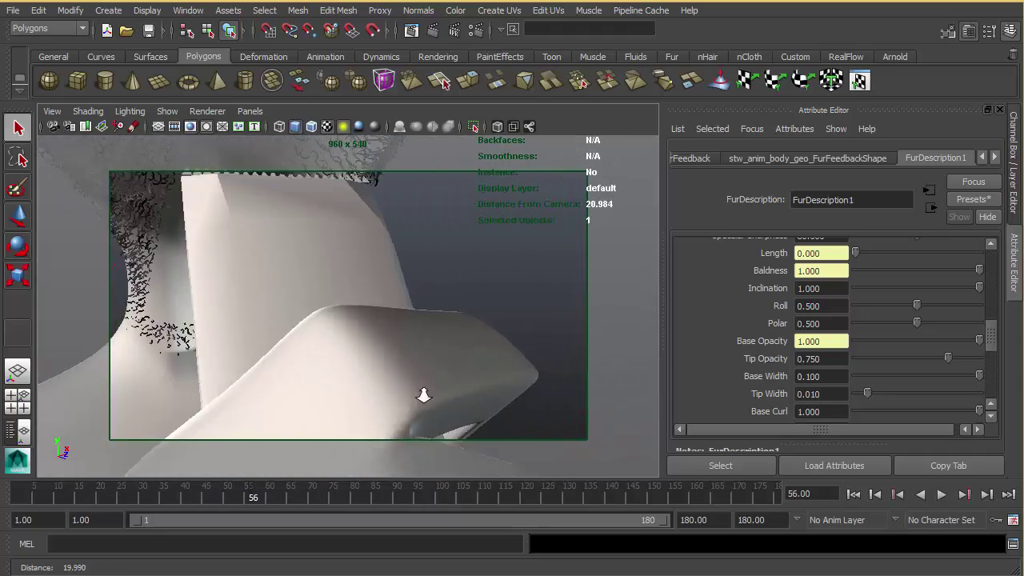
alt+drag(423, 395, 449, 394)
alt+middle_drag(450, 393, 460, 385)
- Return to frame 1 and select the small cluster of hair planes near the character's feet, displayed in wireframe
click(852, 494)
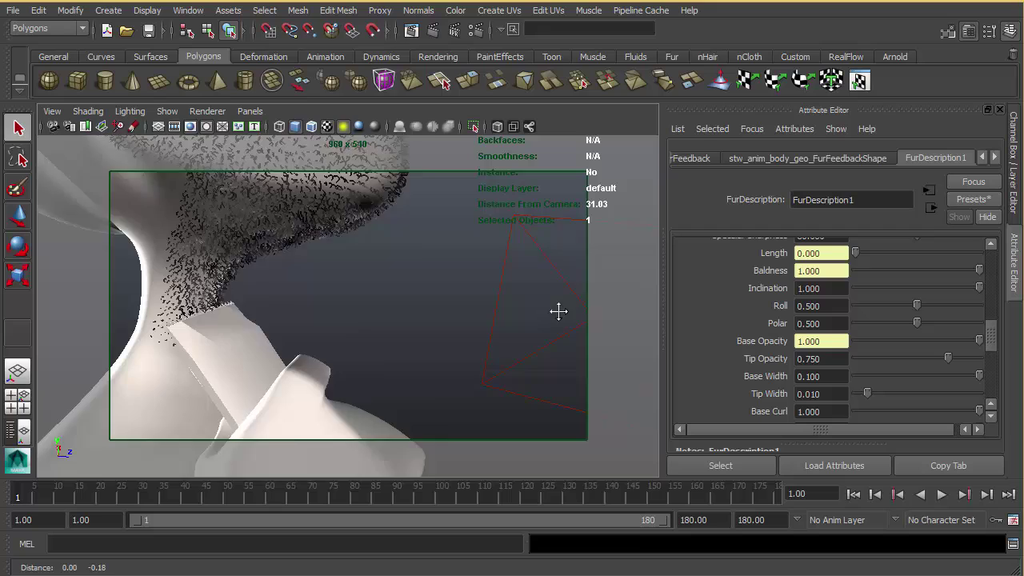
alt+drag(555, 311, 466, 346)
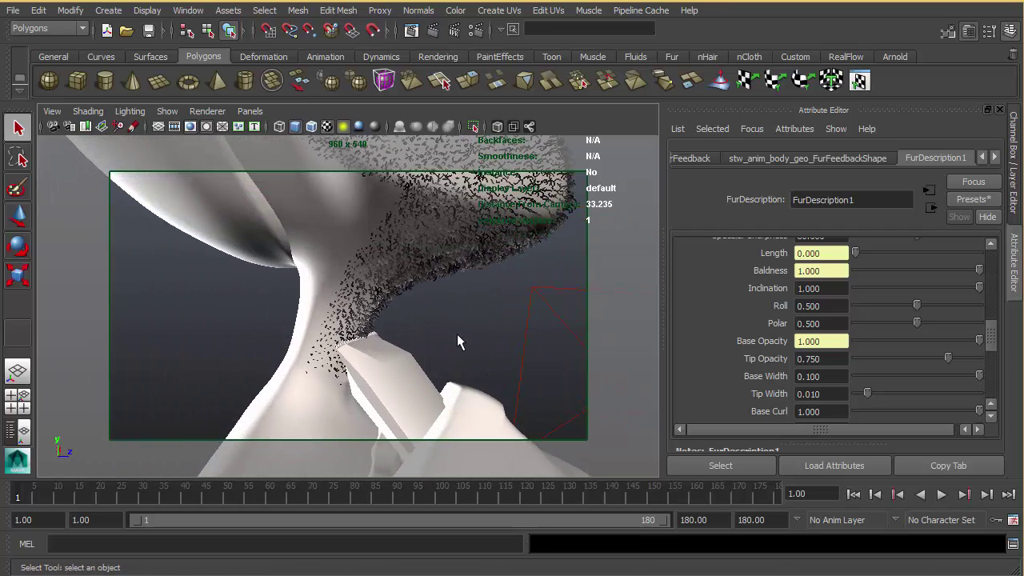
alt+right_drag(458, 335, 203, 245)
alt+middle_drag(392, 360, 403, 114)
alt+drag(376, 264, 319, 360)
alt+middle_drag(320, 360, 322, 8)
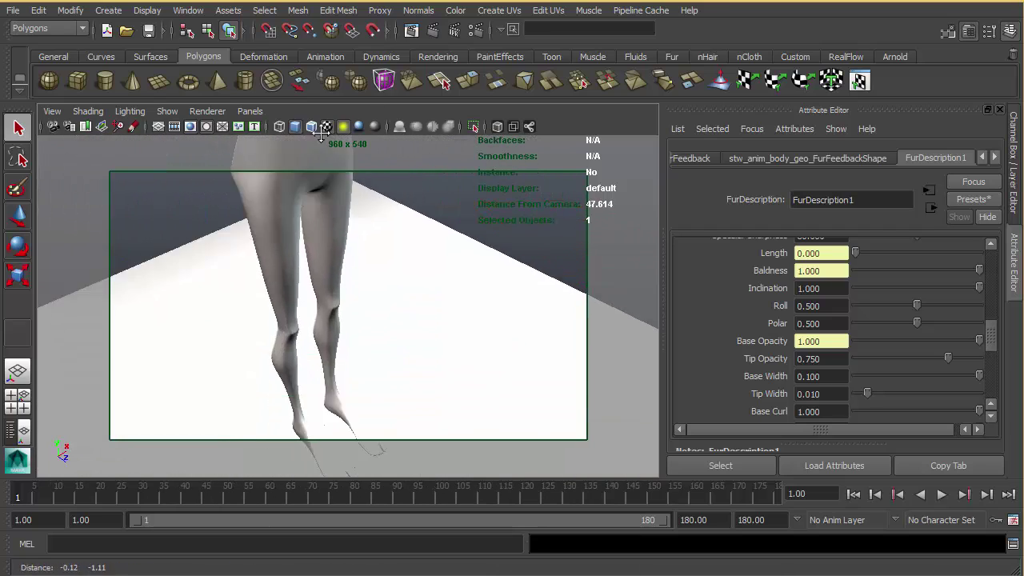
alt+right_drag(292, 299, 496, 312)
alt+right_drag(208, 339, 388, 320)
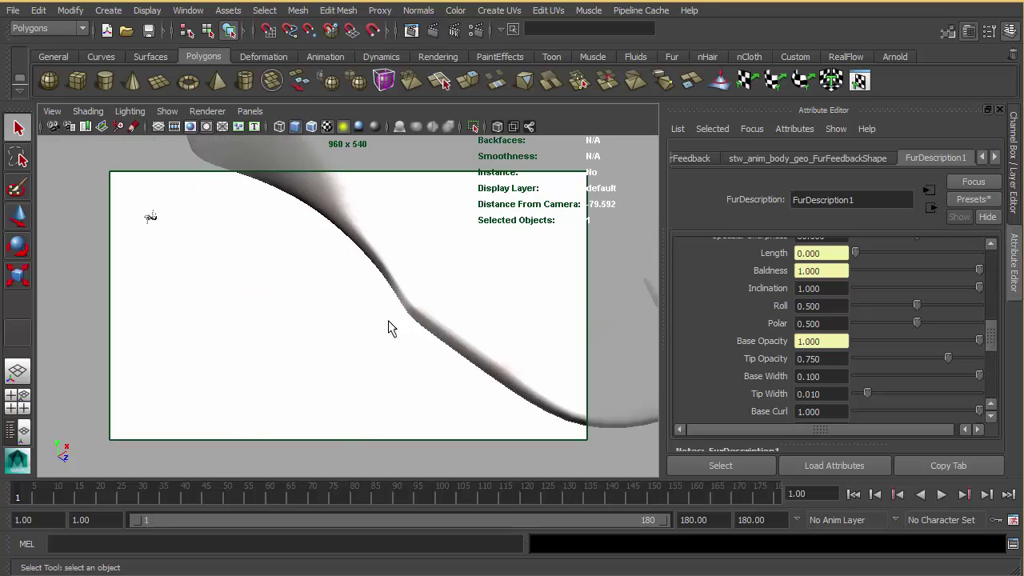
alt+right_drag(160, 304, 235, 299)
alt+middle_drag(235, 299, 440, 351)
drag(356, 290, 360, 293)
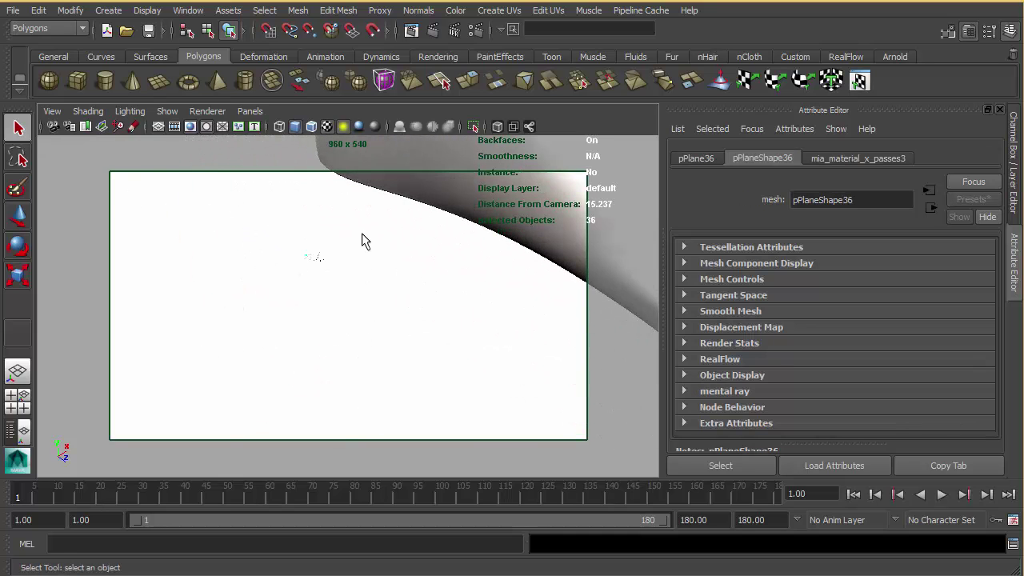
key(4)
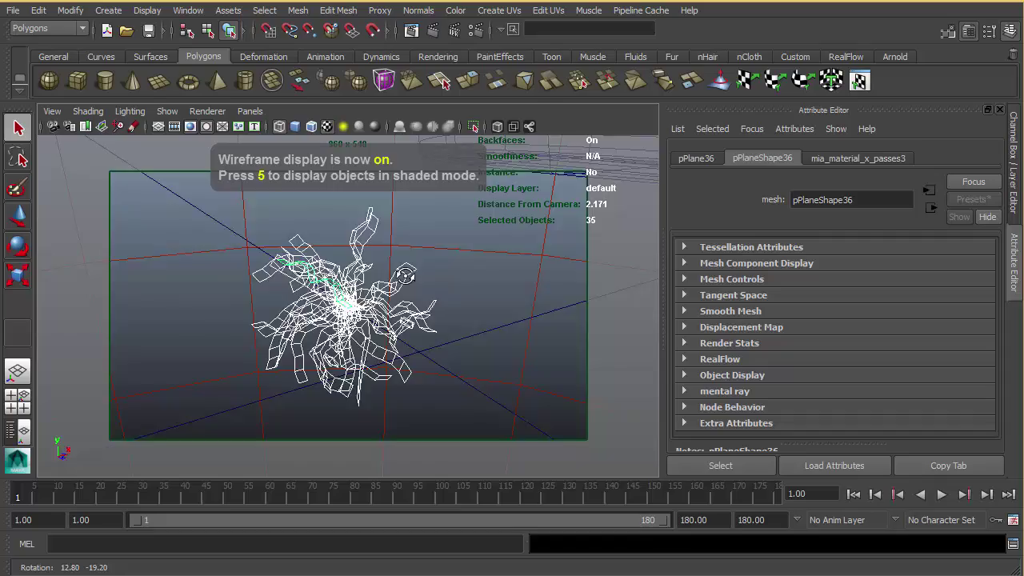
- Examine the shapes of the curved hair planes up close in both wireframe and shaded display
mouse_move(405, 275)
alt+mouse_down()
mouse_move(264, 272)
mouse_move(400, 280)
alt+mouse_up()
alt+right_drag(399, 280, 552, 296)
alt+drag(395, 307, 440, 324)
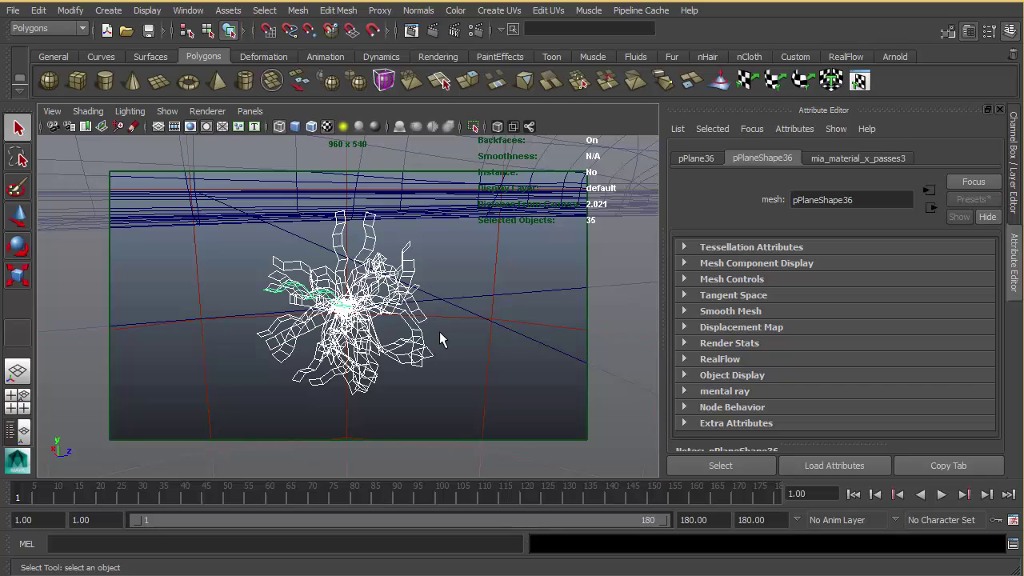
alt+drag(440, 341, 400, 365)
alt+right_drag(472, 373, 528, 384)
key(5)
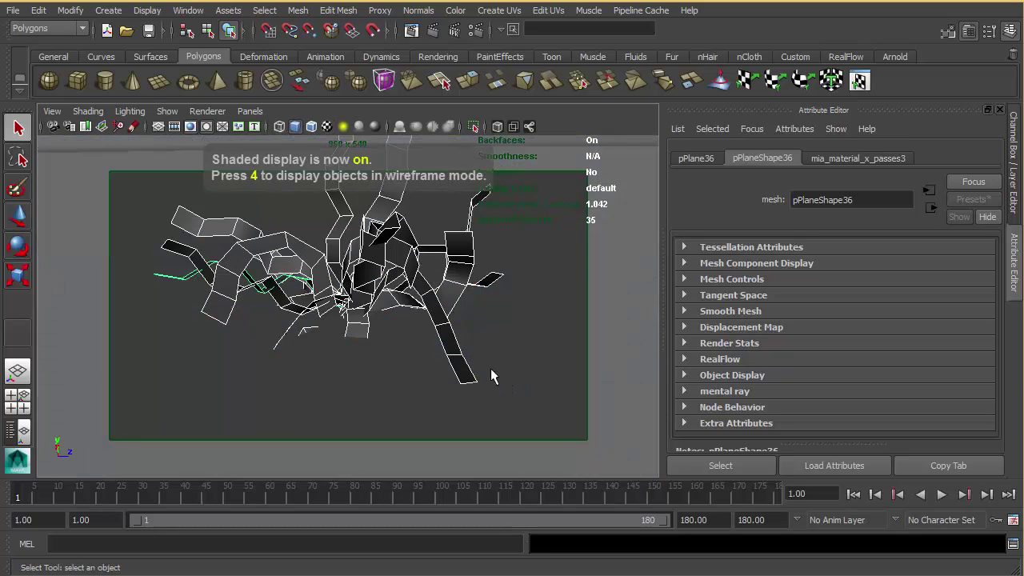
alt+drag(439, 324, 374, 348)
alt+right_drag(374, 349, 264, 328)
alt+right_drag(365, 311, 72, 296)
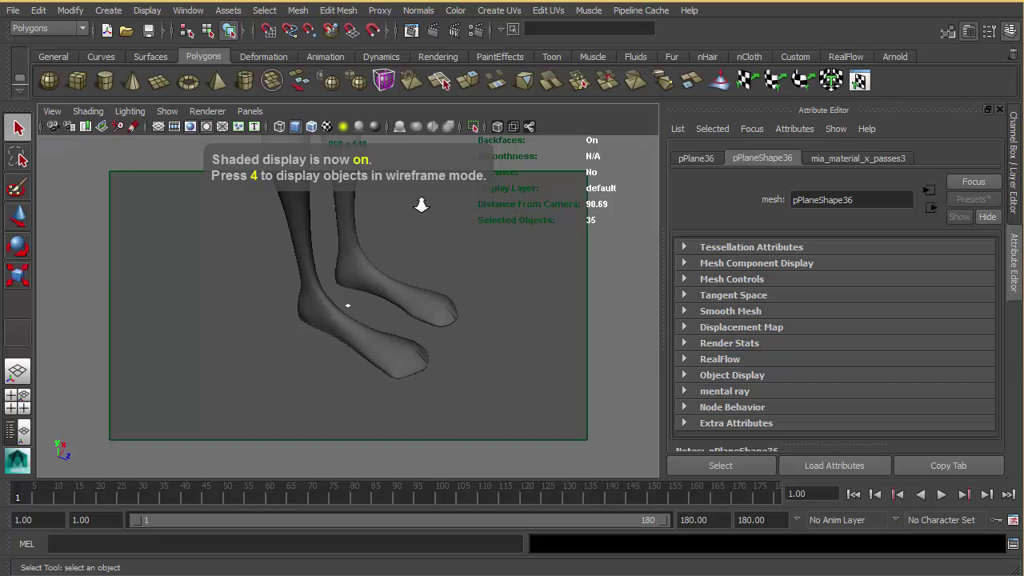
- Inspect the razor blade's serrated edge up close where it meets the neck at frame 1
alt+right_drag(421, 201, 336, 240)
alt+middle_drag(426, 339, 430, 512)
alt+right_drag(362, 288, 596, 311)
alt+middle_drag(596, 256, 377, 322)
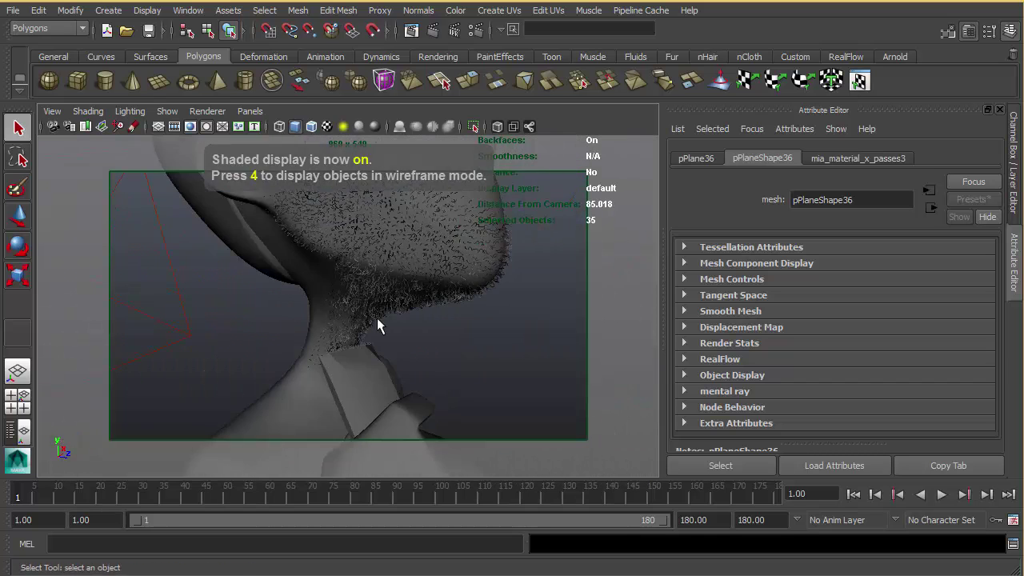
alt+drag(377, 322, 447, 348)
alt+right_drag(447, 348, 473, 370)
alt+drag(473, 371, 373, 336)
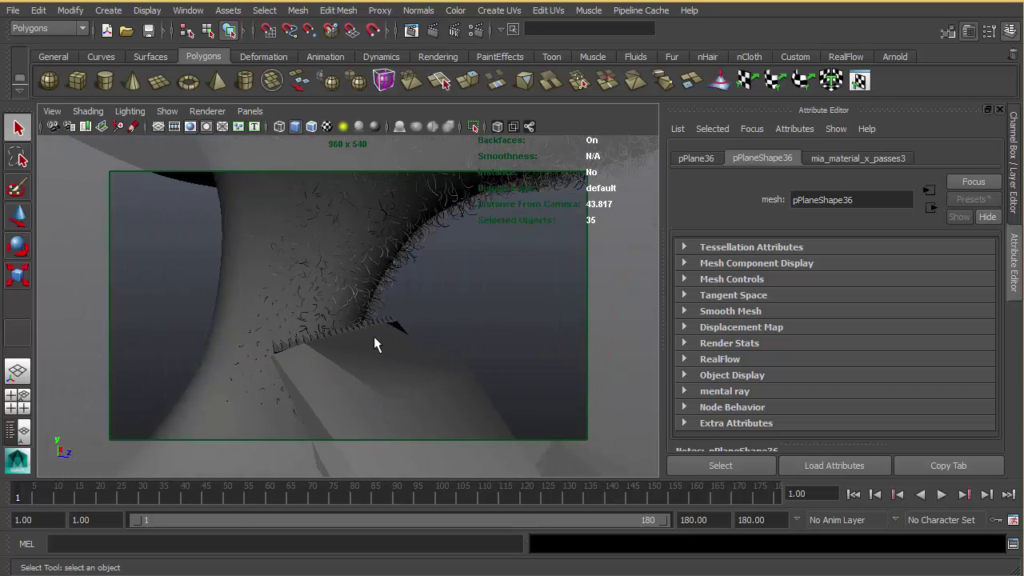
- Bring up the Outliner and display all object types in the viewport except NURBS curves and joints
drag(1023, 56, 1023, 2)
click(171, 110)
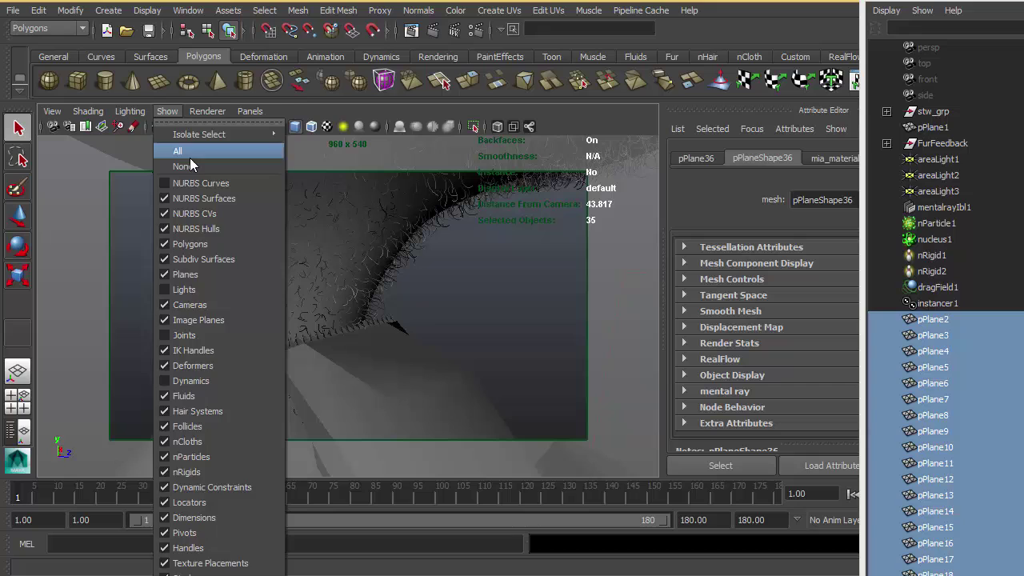
click(190, 152)
click(165, 112)
click(196, 186)
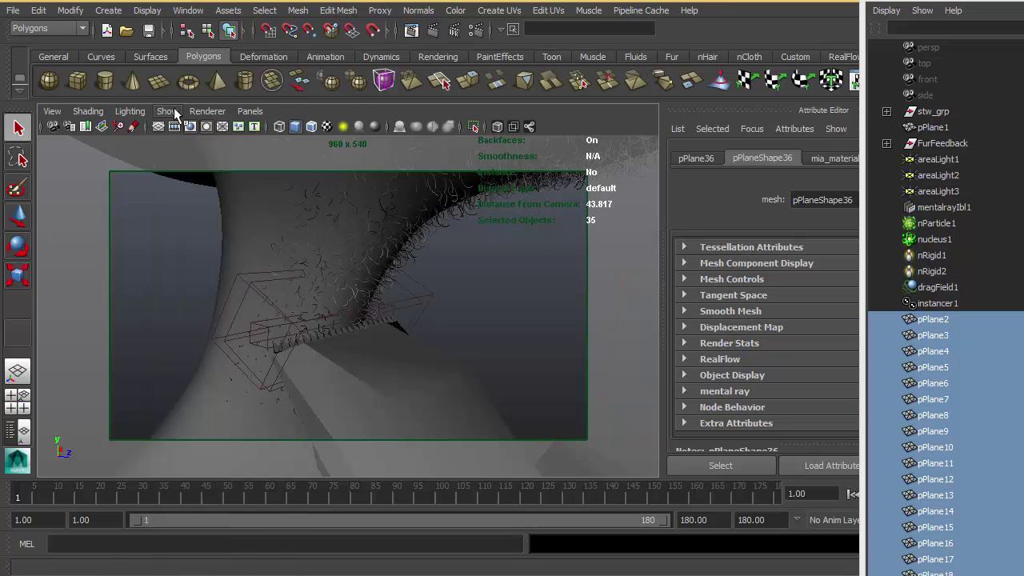
click(170, 111)
click(192, 335)
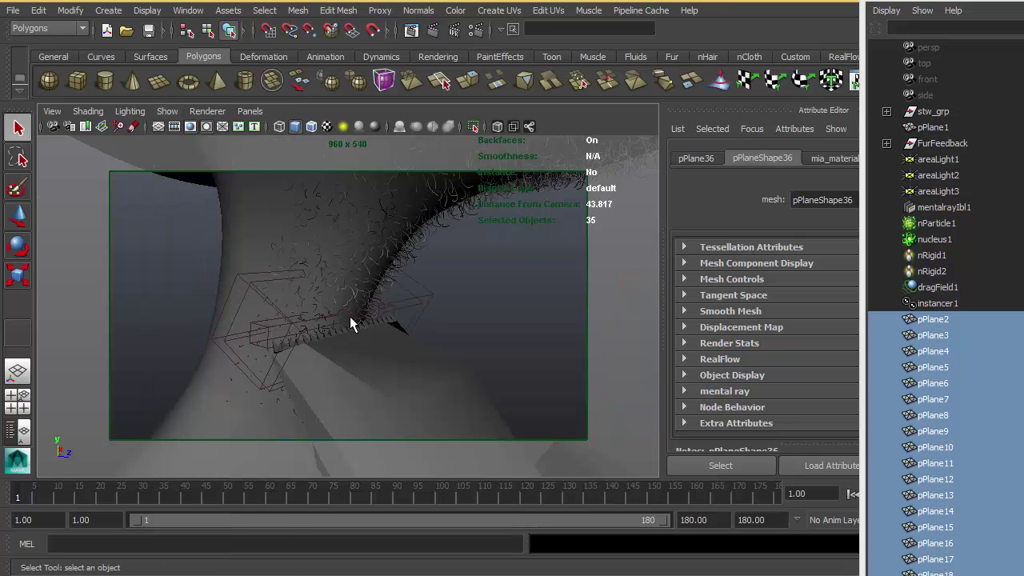
- Select dragField2 and emitter1 on the blade in turn, and look through the emitter's attributes
click(430, 298)
key(f)
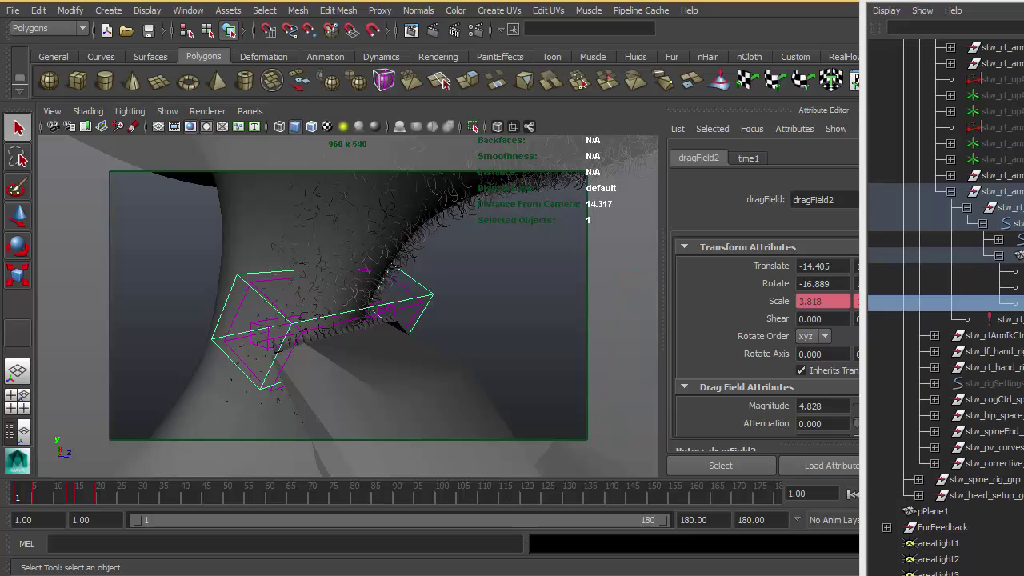
click(388, 312)
alt+drag(412, 335, 352, 338)
mouse_move(352, 338)
alt+right_down()
mouse_move(370, 340)
mouse_move(349, 342)
alt+right_up()
scroll(787, 330, down, 3)
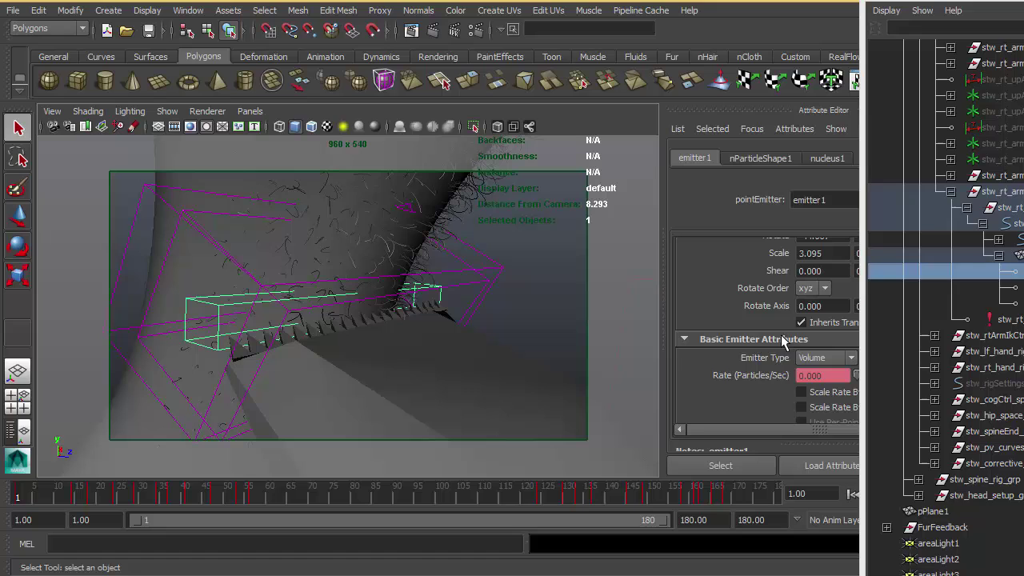
drag(918, 2, 1023, 1)
scroll(831, 380, down, 10)
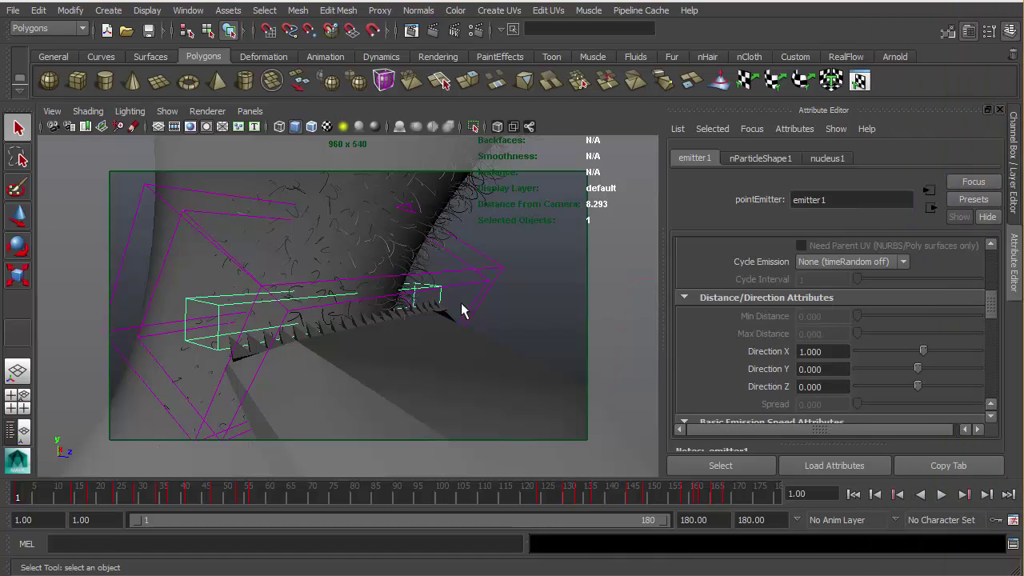
alt+drag(423, 294, 432, 293)
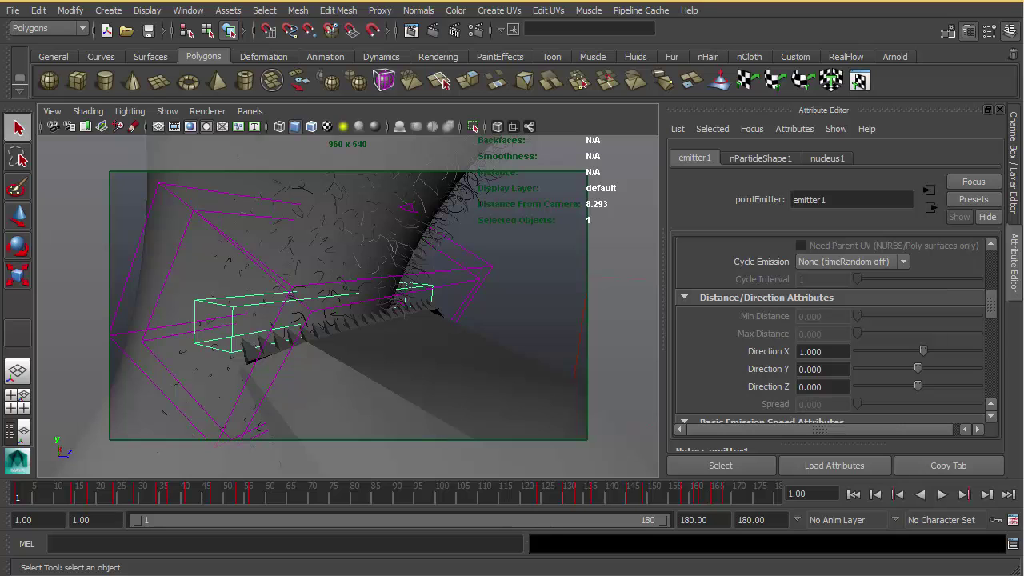
- Select volumeAxisField1 under the blade's polySurface1, try moving it away from the blade, and undo the move
drag(1023, 1, 848, 2)
click(889, 293)
alt+drag(438, 309, 362, 301)
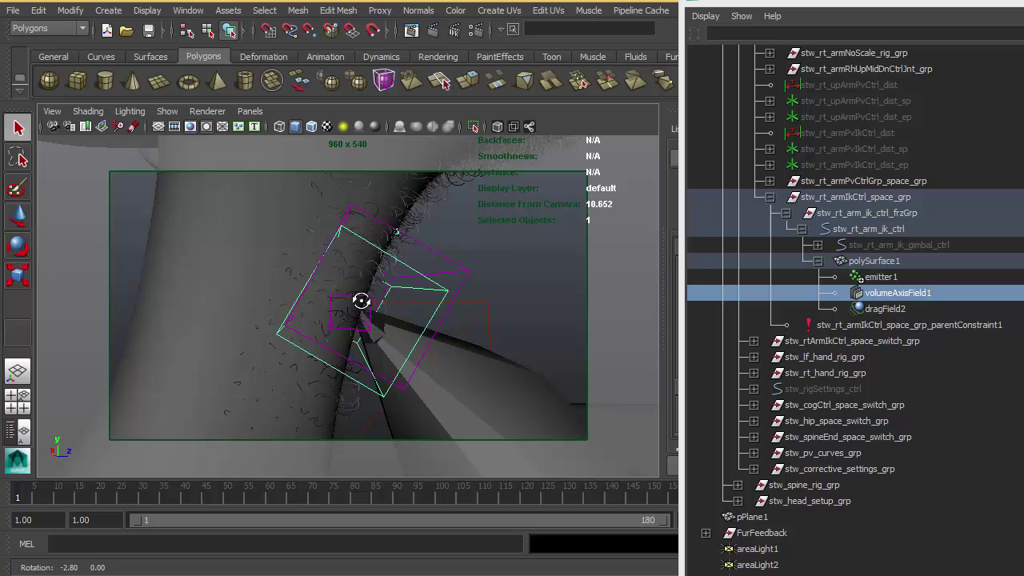
key(w)
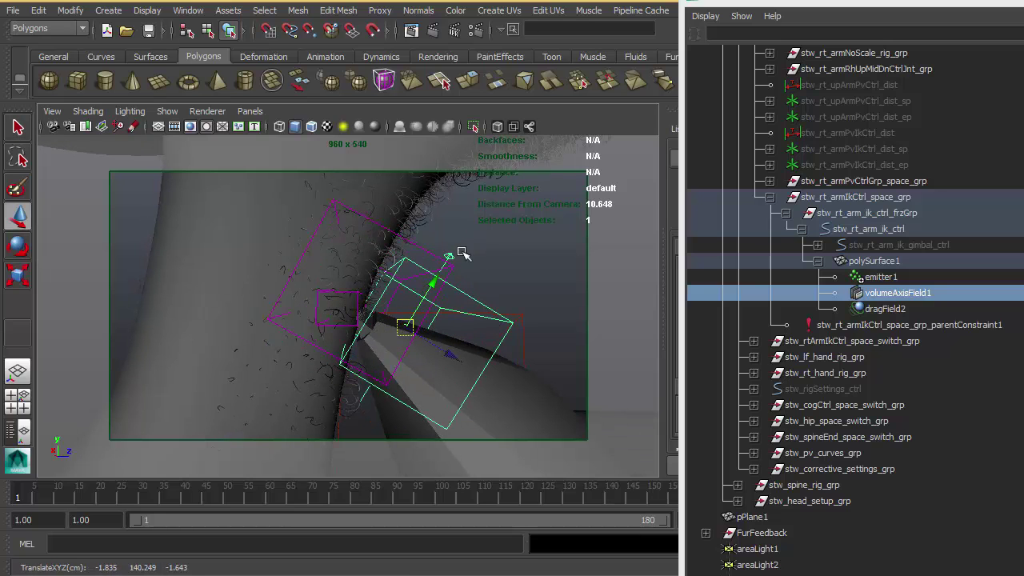
key(ctrl+z)
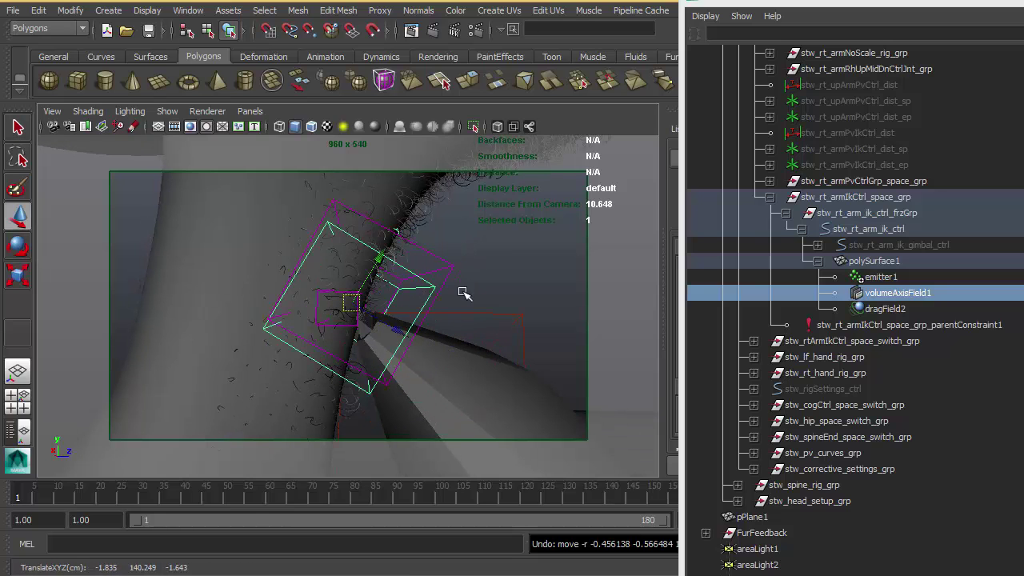
alt+drag(464, 294, 516, 356)
- Select dragField2 under the blade and clear the Outliner away to view the field's attributes
click(902, 311)
drag(682, 521, 840, 524)
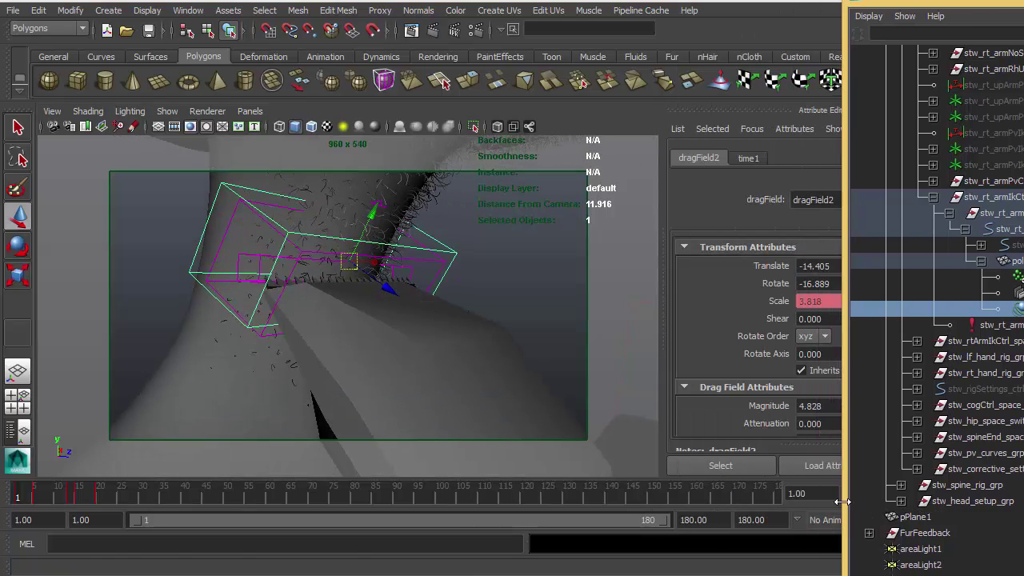
click(1019, 3)
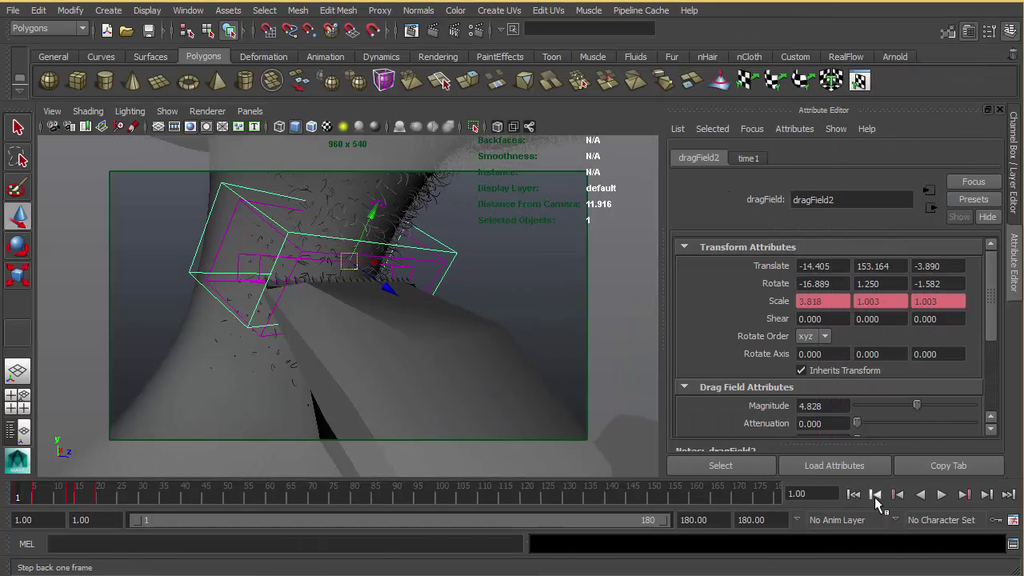
- Play the hair simulation from frame 1 to frame 11 and examine the cut hairs around the blade
alt+drag(619, 414, 452, 322)
key(alt+v)
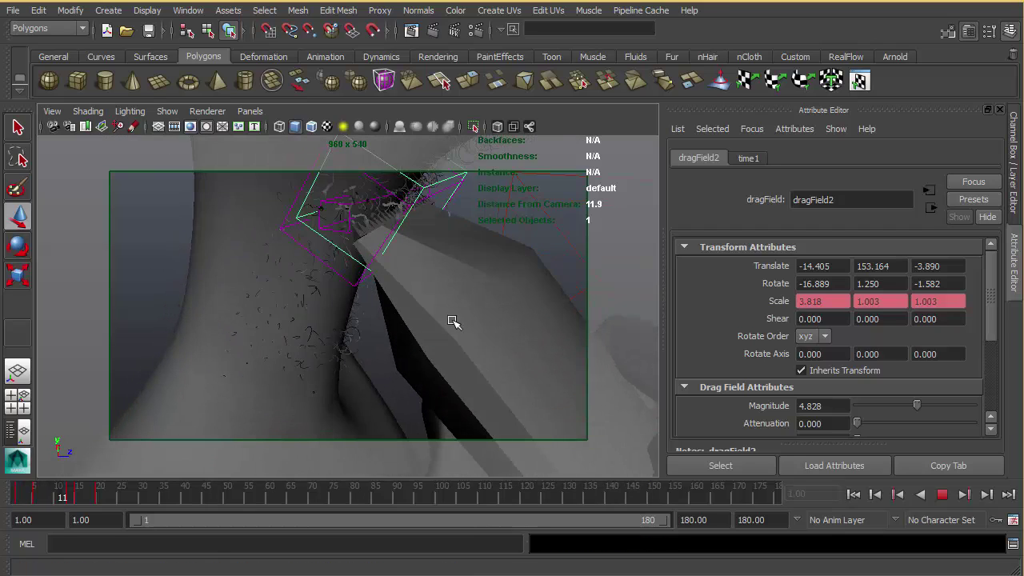
key(Escape)
alt+middle_drag(423, 332, 380, 364)
alt+drag(384, 352, 507, 297)
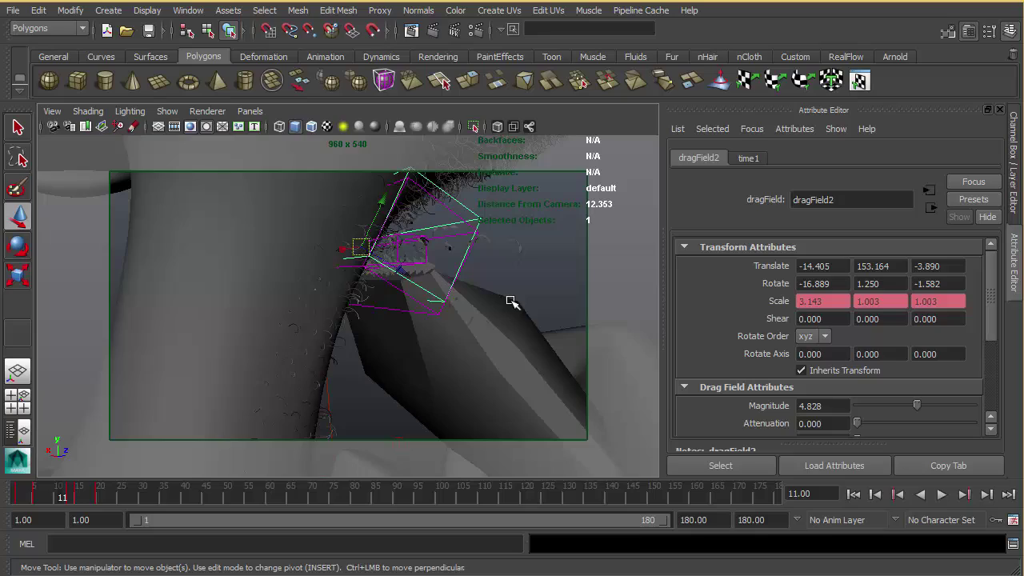
alt+middle_drag(491, 271, 463, 265)
alt+drag(462, 265, 379, 289)
- Continue the playback to frame 18, examining the falling hairs from several angles at frame 16
key(alt+v)
key(Escape)
alt+right_drag(380, 290, 152, 312)
alt+drag(260, 306, 192, 311)
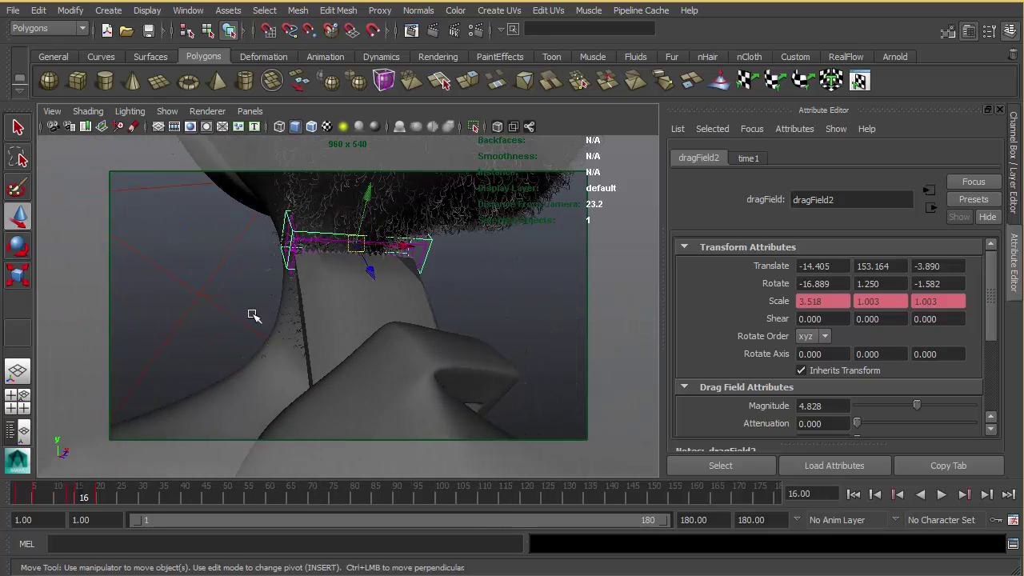
alt+drag(292, 331, 475, 315)
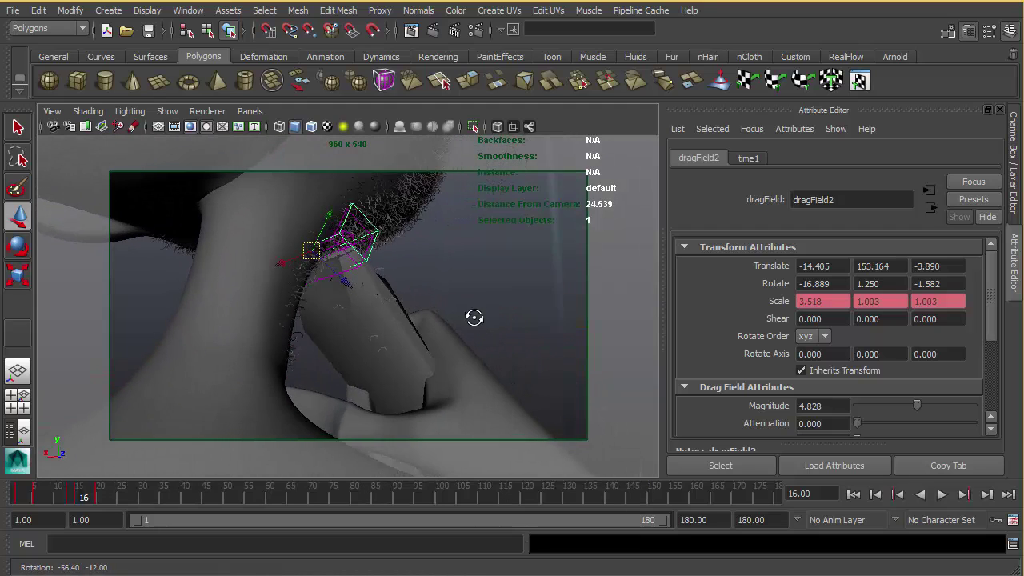
key(alt+v)
key(Escape)
- Collapse stw_grp in the Outliner and select instancer1 to highlight the instanced hairs around the blade
key(alt+Tab)
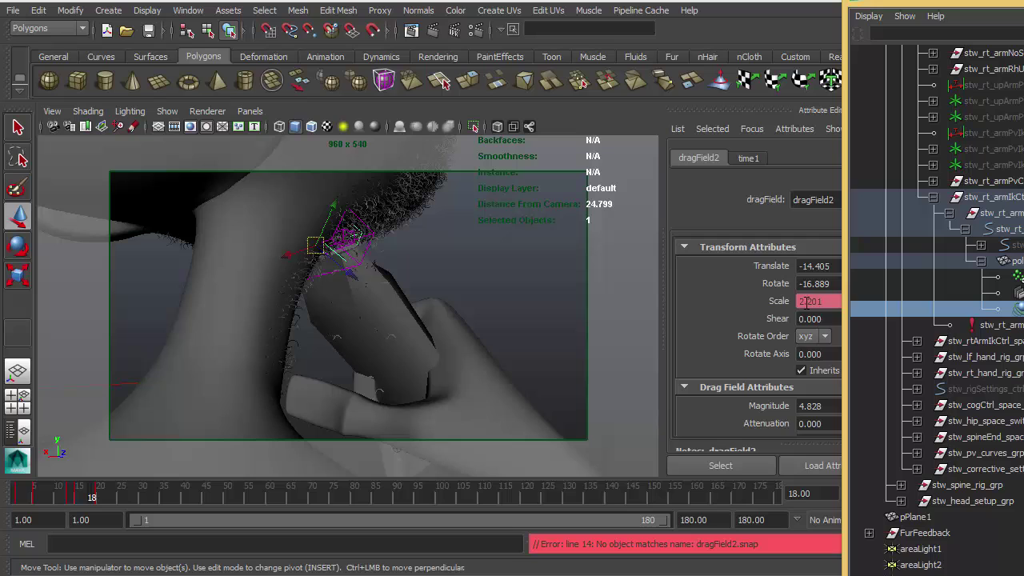
drag(892, 7, 744, 3)
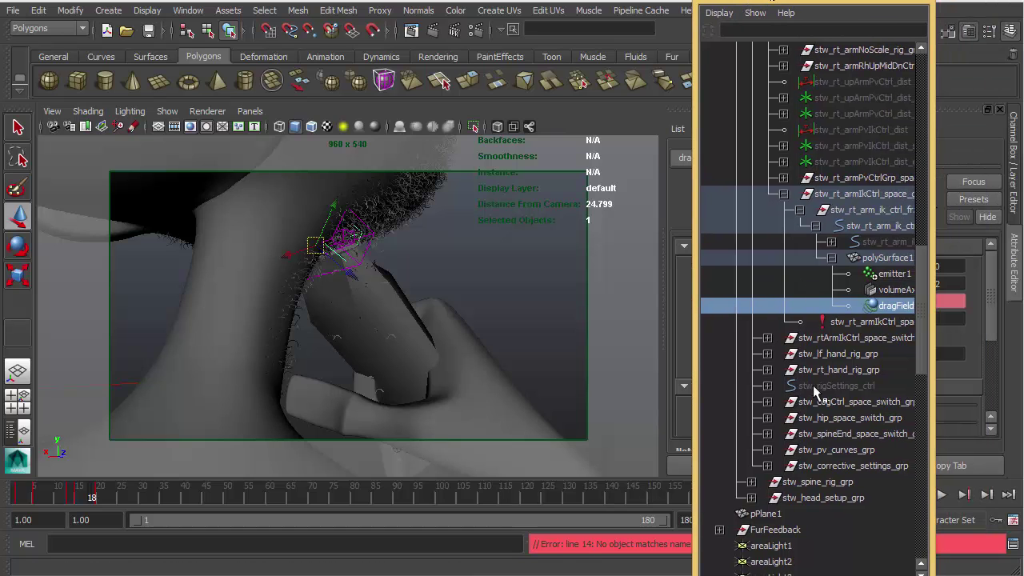
scroll(860, 284, up, 10)
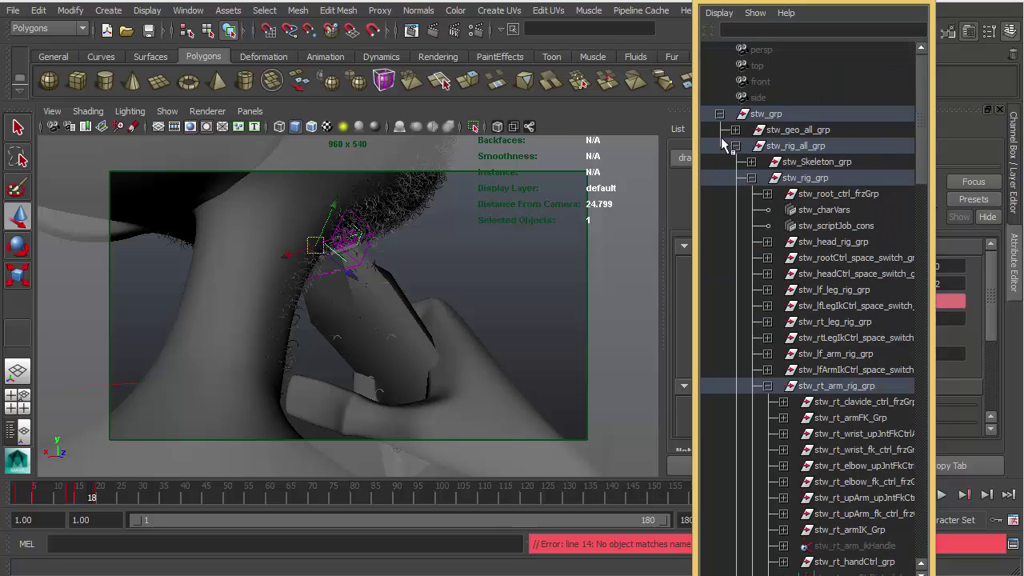
click(719, 114)
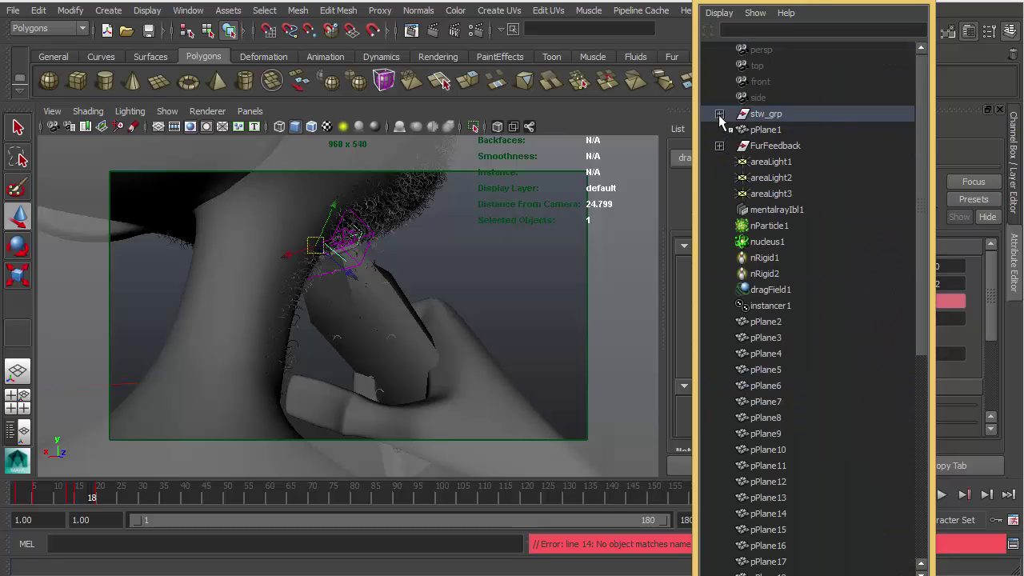
click(769, 307)
alt+drag(459, 328, 171, 336)
alt+drag(367, 336, 499, 330)
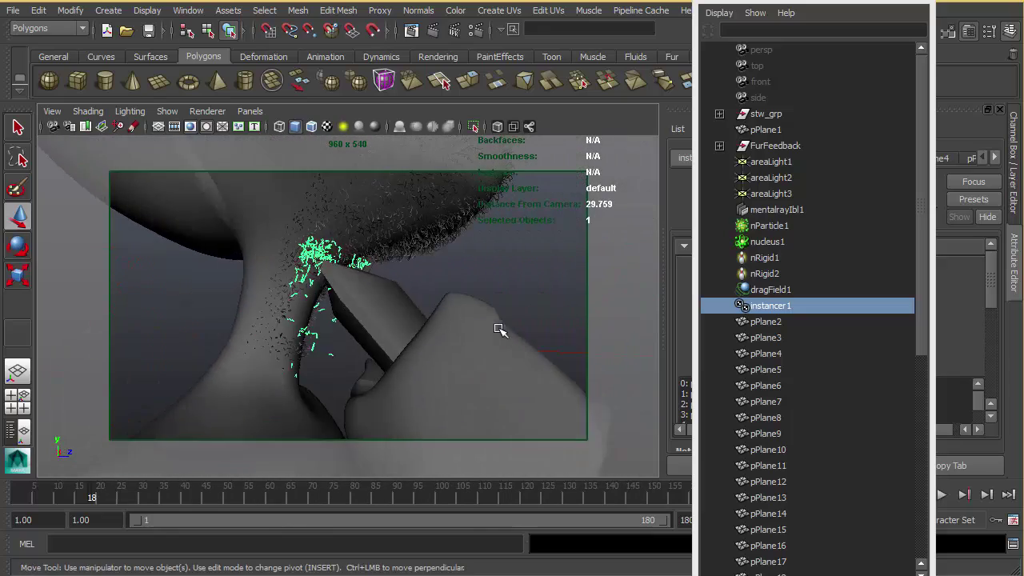
- Advance the simulation to frame 21 and examine the instanced hairs on the neck up close
alt+right_drag(498, 328, 435, 278)
key(Escape)
alt+middle_drag(434, 278, 453, 368)
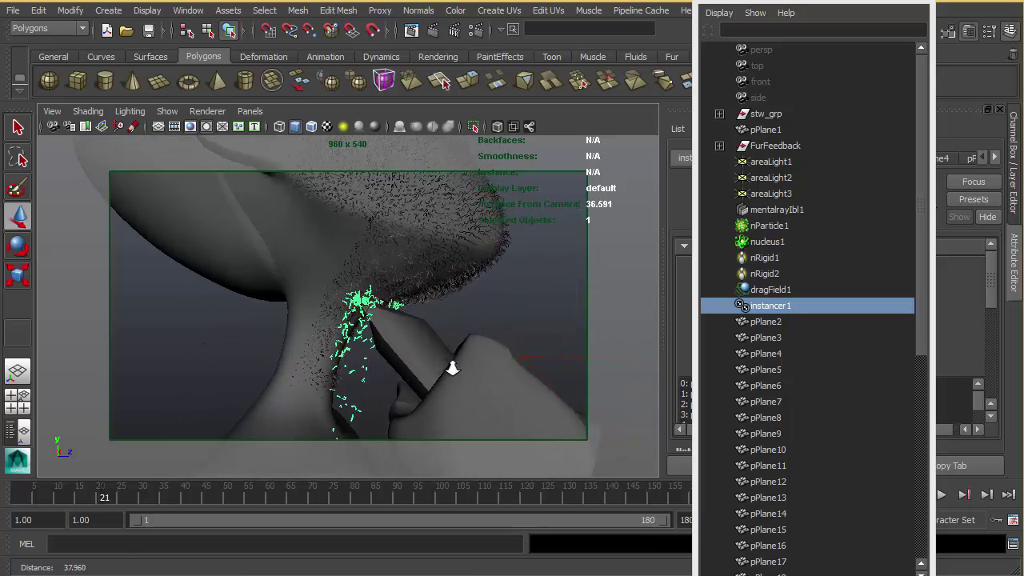
alt+right_drag(452, 368, 512, 352)
alt+middle_drag(480, 360, 478, 308)
alt+right_drag(456, 336, 519, 346)
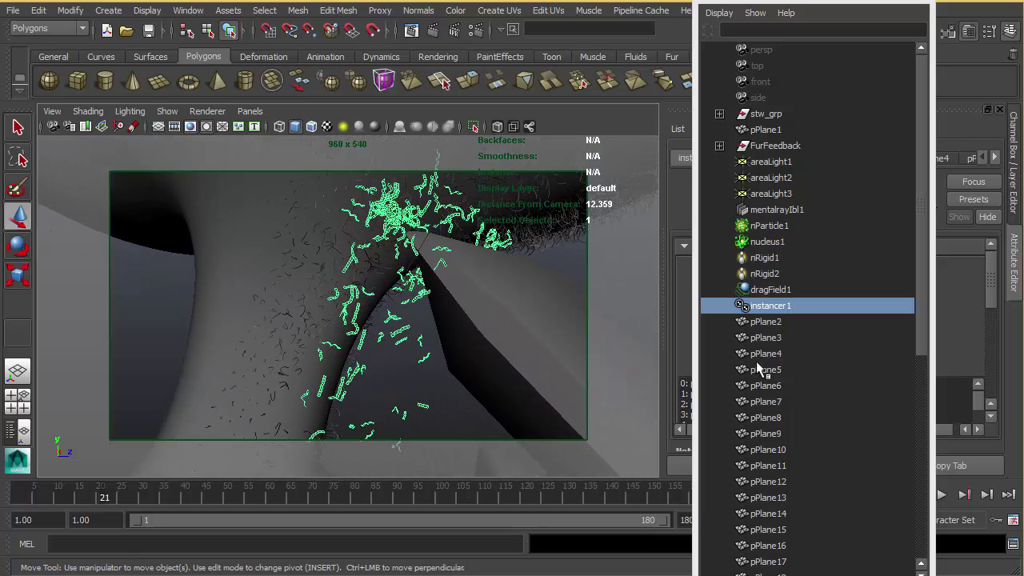
- Select the source hair planes pPlane2 through pPlane36 in the Outliner
drag(762, 1, 280, 9)
click(294, 329)
scroll(310, 468, down, 7)
shift+click(300, 524)
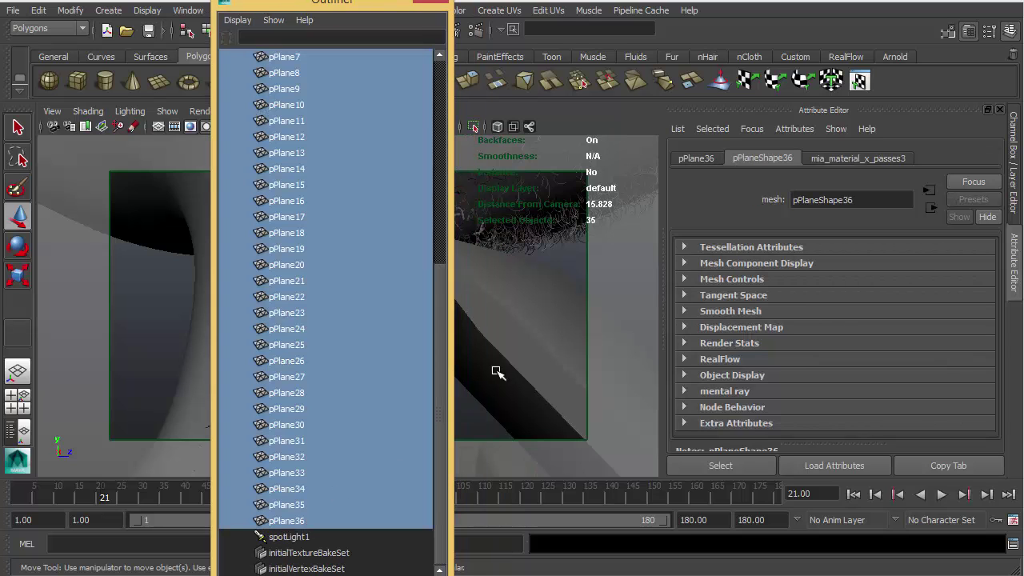
- Examine the selected source hair planes in wireframe and shaded display, with the Outliner moved clear of the viewport
drag(342, 7, 131, 1)
key(4)
alt+drag(448, 295, 411, 320)
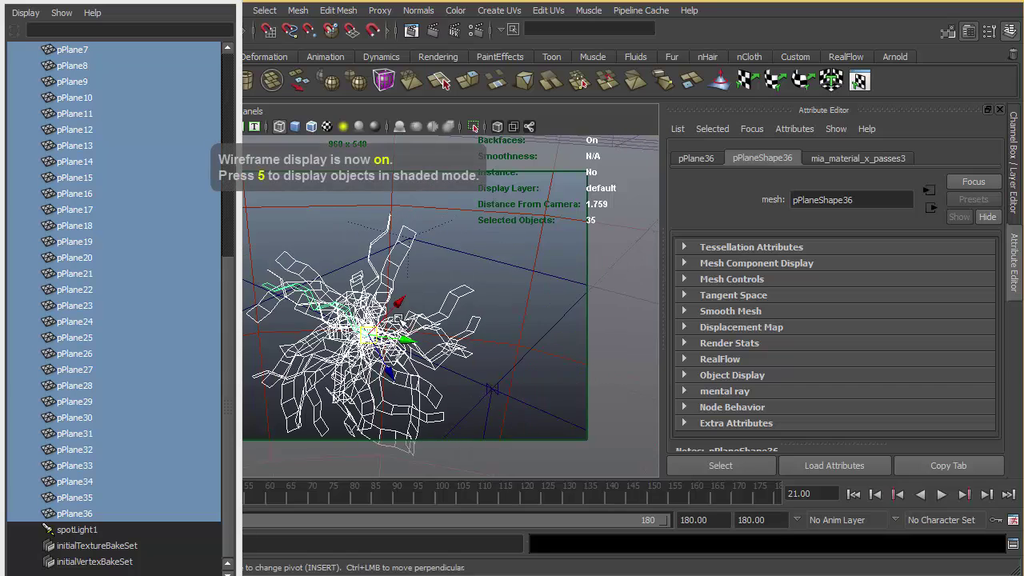
key(5)
- Select instancer1 in the Outliner and examine its instanced hairs beside the blade on the neck
scroll(157, 312, up, 7)
click(96, 306)
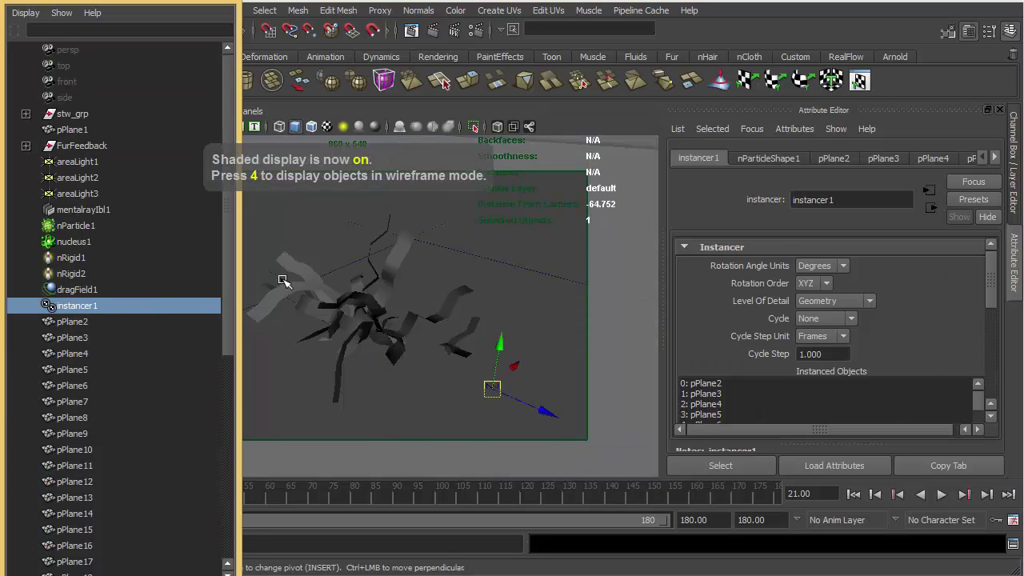
mouse_move(485, 253)
alt+mouse_down()
mouse_move(483, 341)
mouse_move(448, 344)
mouse_move(519, 192)
alt+mouse_up()
alt+right_drag(519, 192, 441, 397)
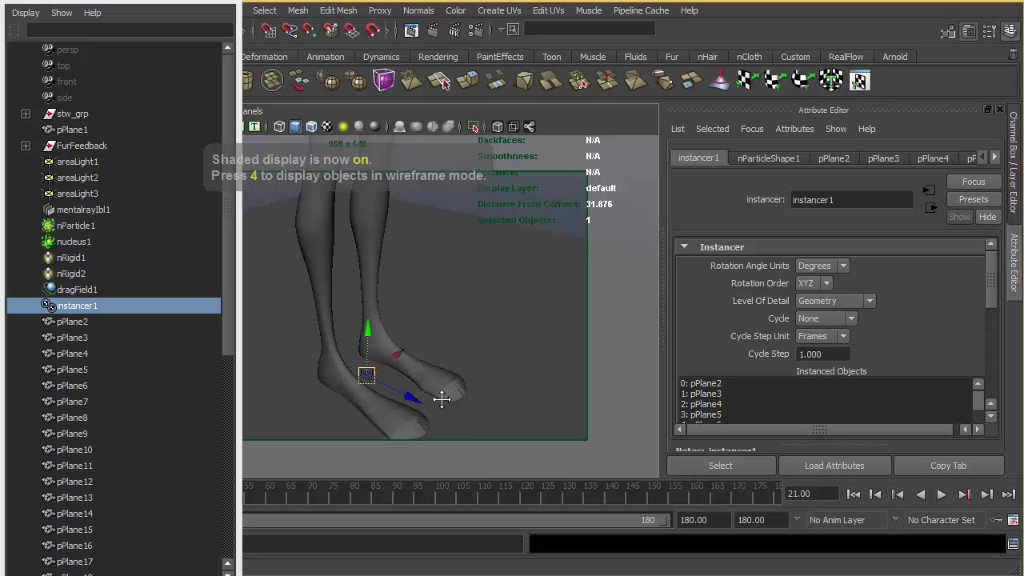
alt+middle_drag(441, 237, 440, 397)
alt+right_drag(441, 397, 397, 219)
alt+middle_drag(398, 219, 433, 370)
alt+right_drag(433, 369, 432, 409)
alt+middle_drag(432, 409, 380, 196)
alt+right_drag(380, 195, 484, 308)
alt+middle_drag(485, 309, 529, 424)
- Review the per-particle array attributes of nParticleShape1 and expand its Add Dynamic Attributes section
click(768, 158)
scroll(807, 292, down, 6)
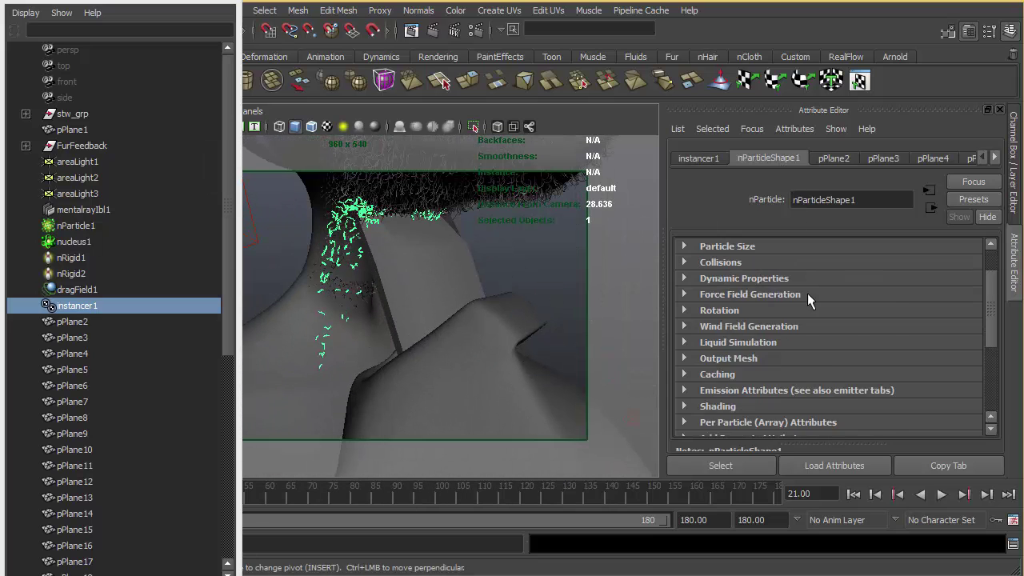
click(741, 280)
scroll(768, 332, down, 5)
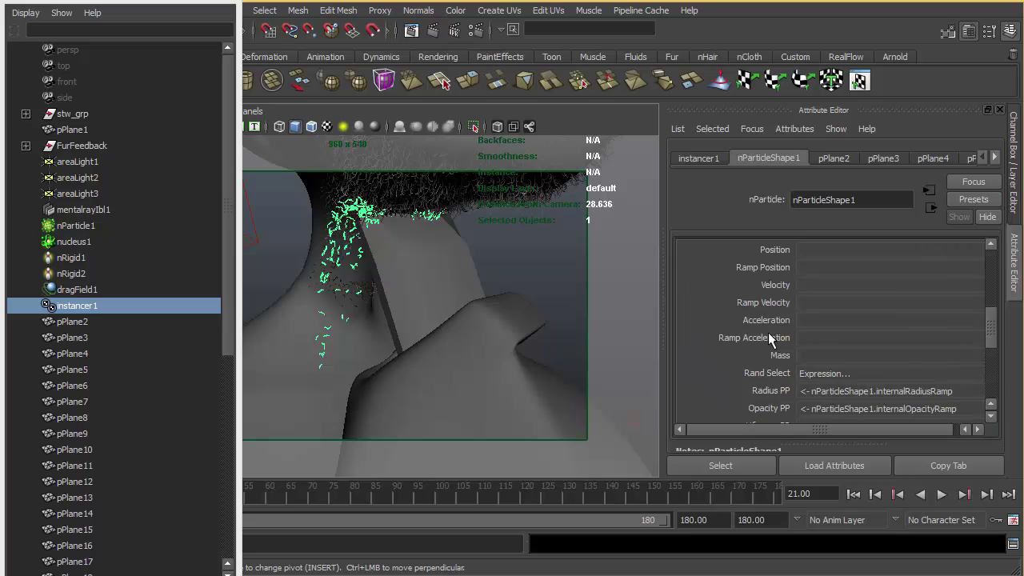
click(788, 384)
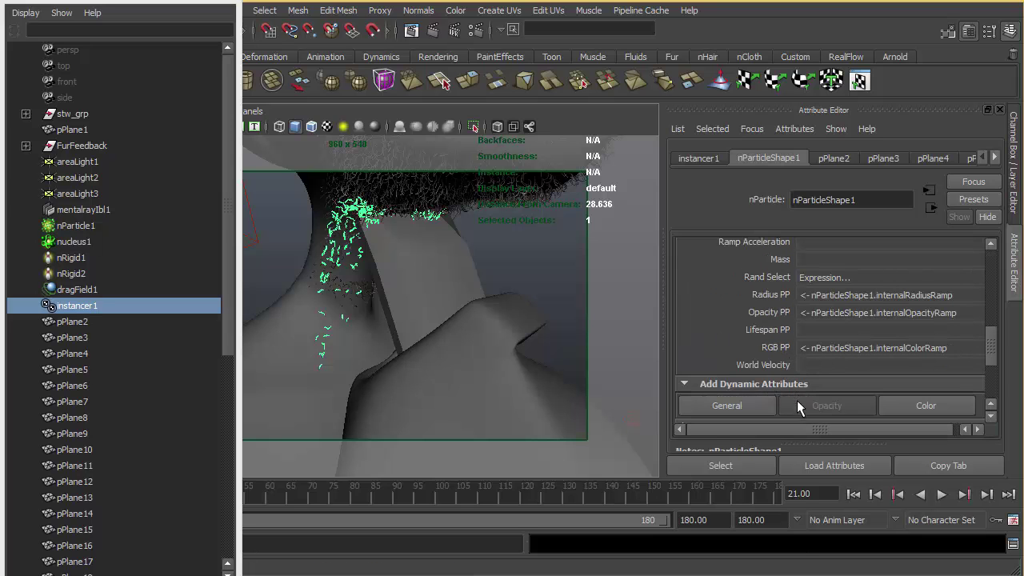
- Show the per-particle (array) float option for a new general attribute on nParticleShape1, closing the dialog without adding one
click(728, 404)
drag(515, 186, 436, 116)
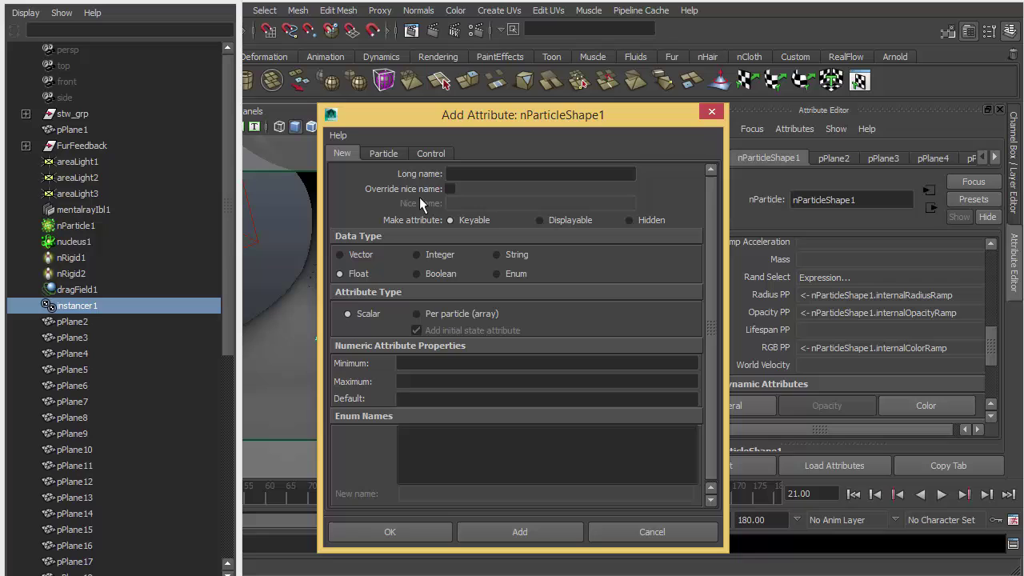
click(442, 313)
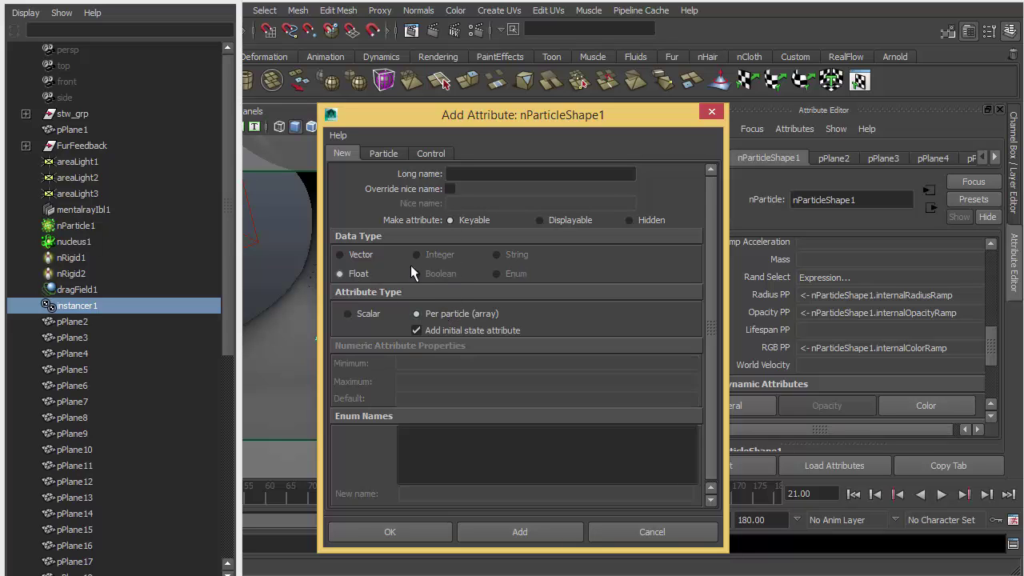
click(712, 113)
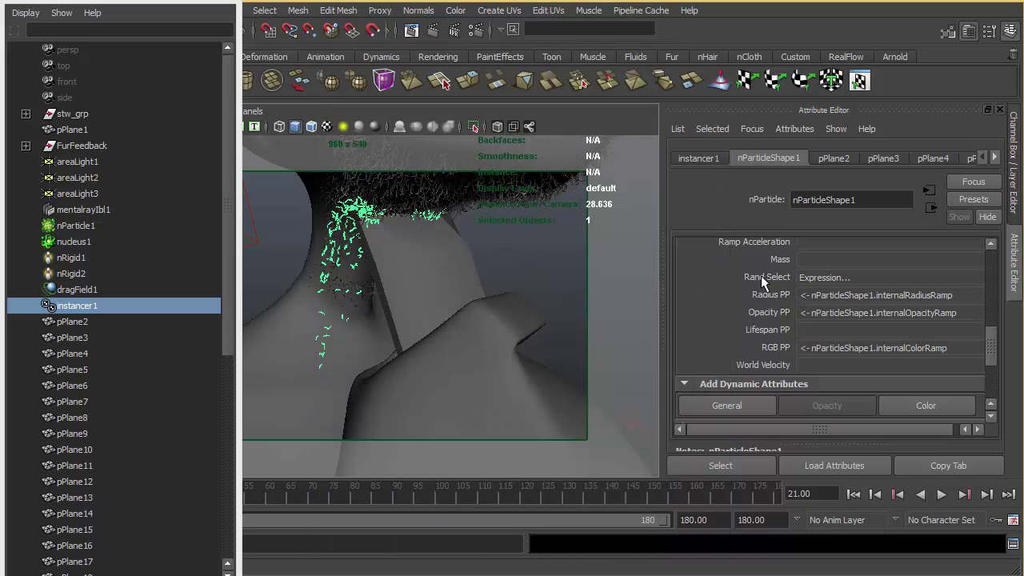
- Inspect the creation expression of nParticleShape1's Rand Select attribute, including its rand(0,35) range, and close the Expression Editor
right_click(813, 277)
click(820, 288)
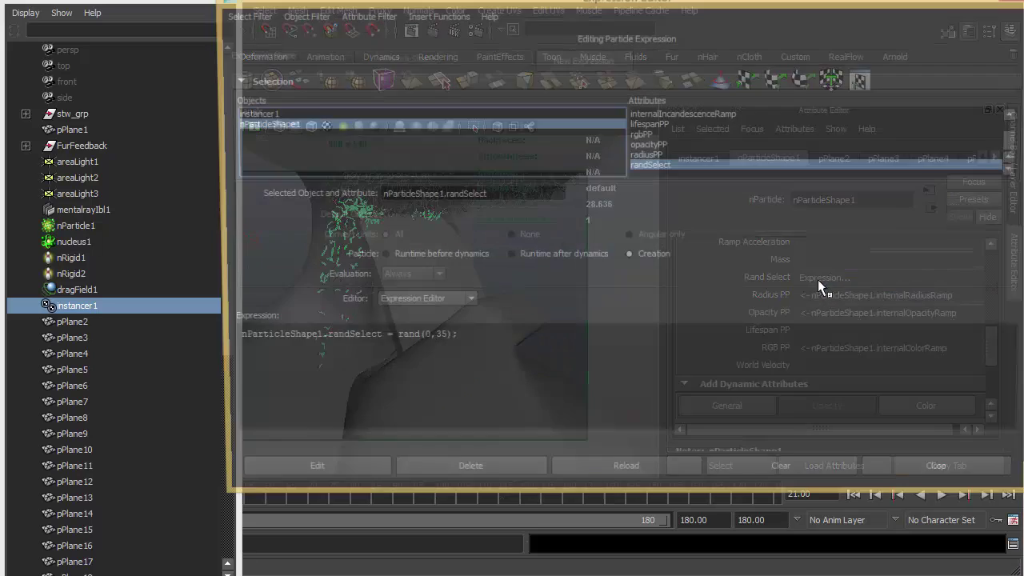
drag(638, 23, 624, 27)
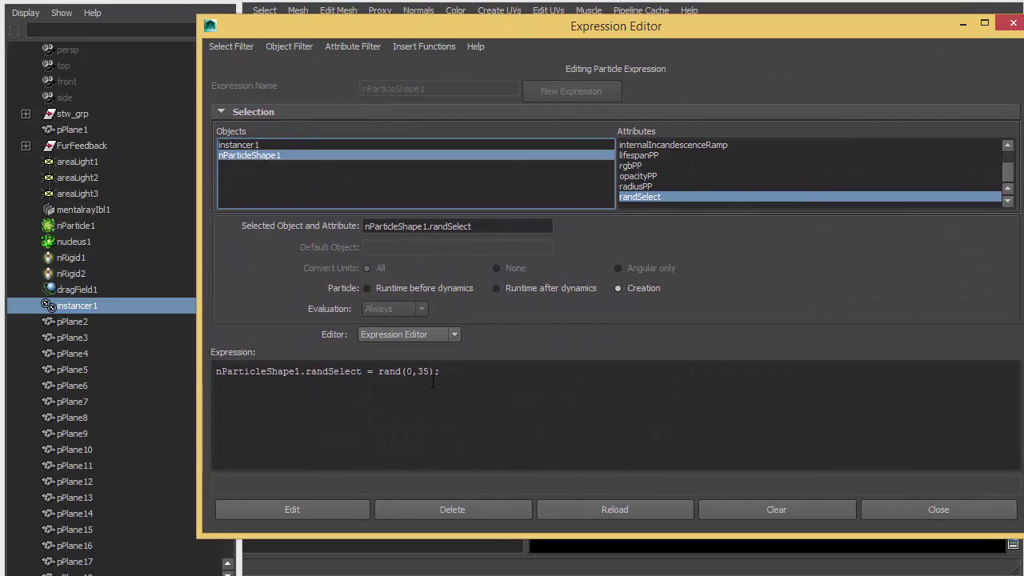
drag(216, 371, 279, 371)
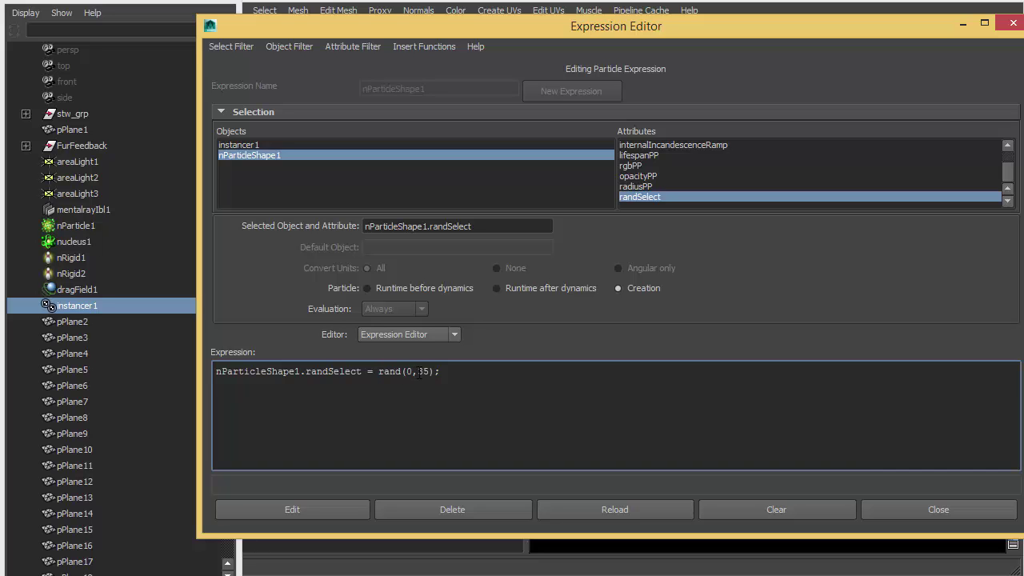
click(908, 505)
- Hide the Outliner and turn off the resolution gate around the view of the shaved neck
alt+middle_drag(405, 328, 424, 319)
alt+right_drag(440, 319, 459, 325)
alt+middle_drag(459, 325, 452, 331)
alt+drag(452, 332, 426, 335)
alt+right_drag(427, 335, 371, 323)
click(234, 2)
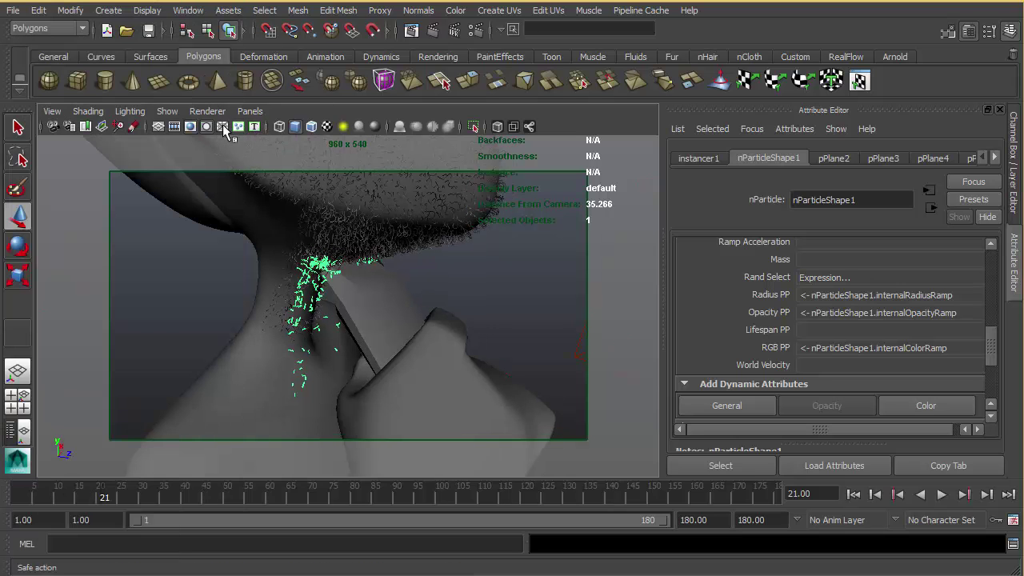
click(190, 125)
- Play the simulation on to frame 34, watching the cut hairs fall from the blade onto the chest
alt+right_drag(370, 174, 304, 192)
key(alt+v)
alt+middle_drag(280, 288, 417, 214)
mouse_move(416, 213)
alt+mouse_down()
mouse_move(424, 221)
mouse_move(414, 230)
alt+mouse_up()
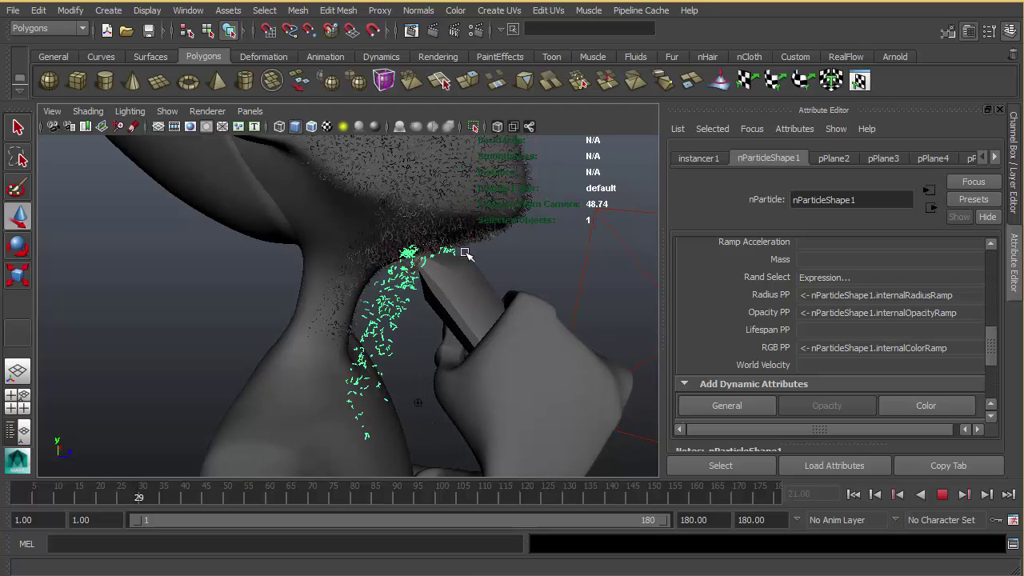
key(alt+v)
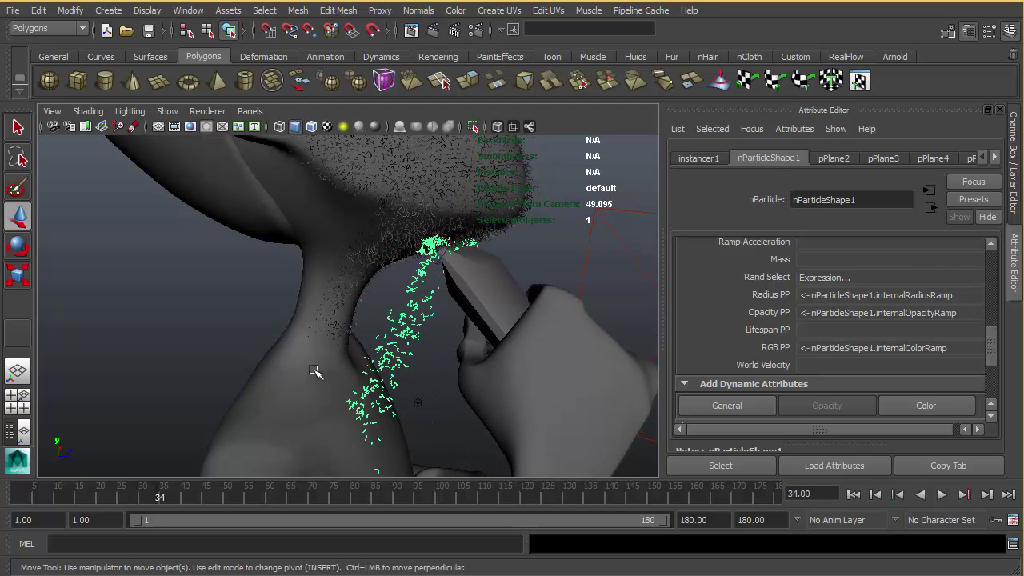
- Select the character's body mesh, check its nRigidShape2 collision settings down to Stickiness, and switch the selection to nParticle1
click(324, 372)
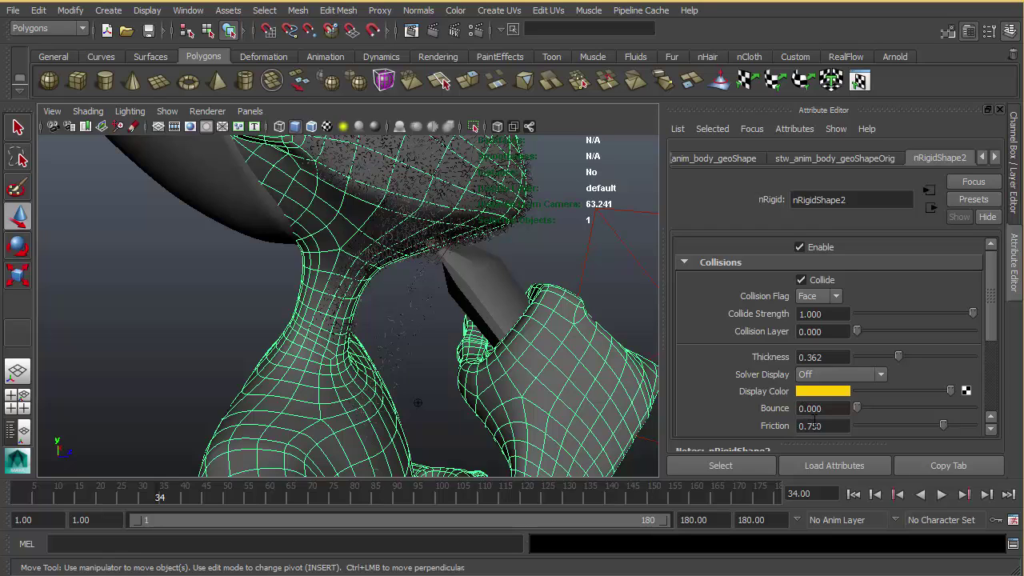
scroll(827, 423, down, 1)
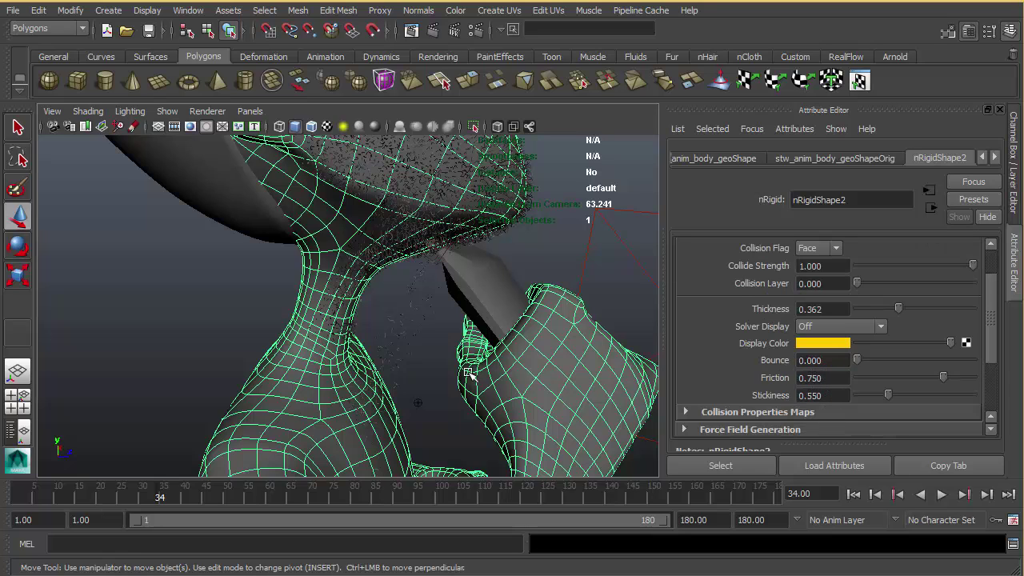
click(414, 350)
- Reopen the Outliner, select instancer1 and play the simulation to frame 54, examining the falling hairs from the other side
key(o)
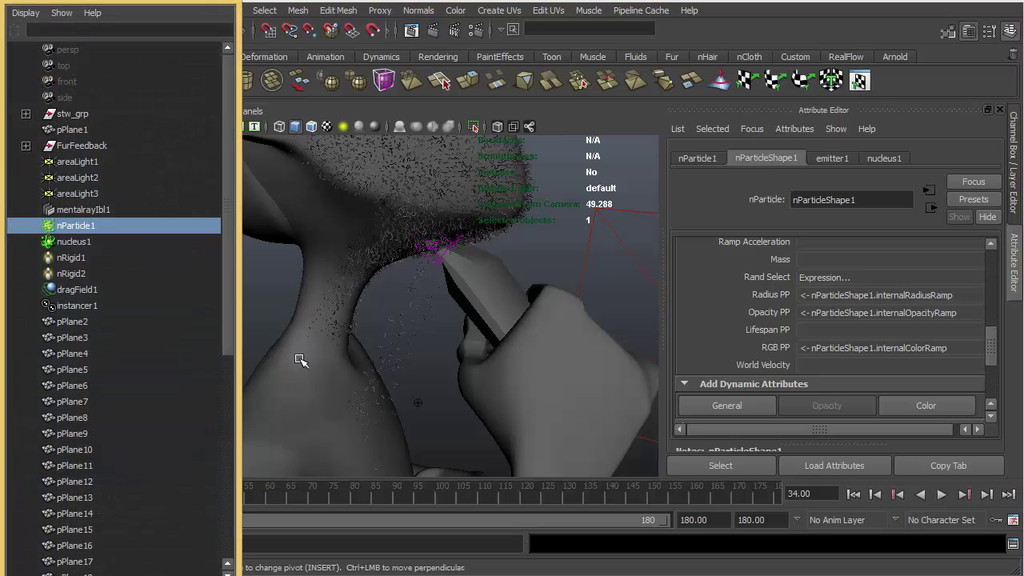
alt+drag(376, 365, 352, 376)
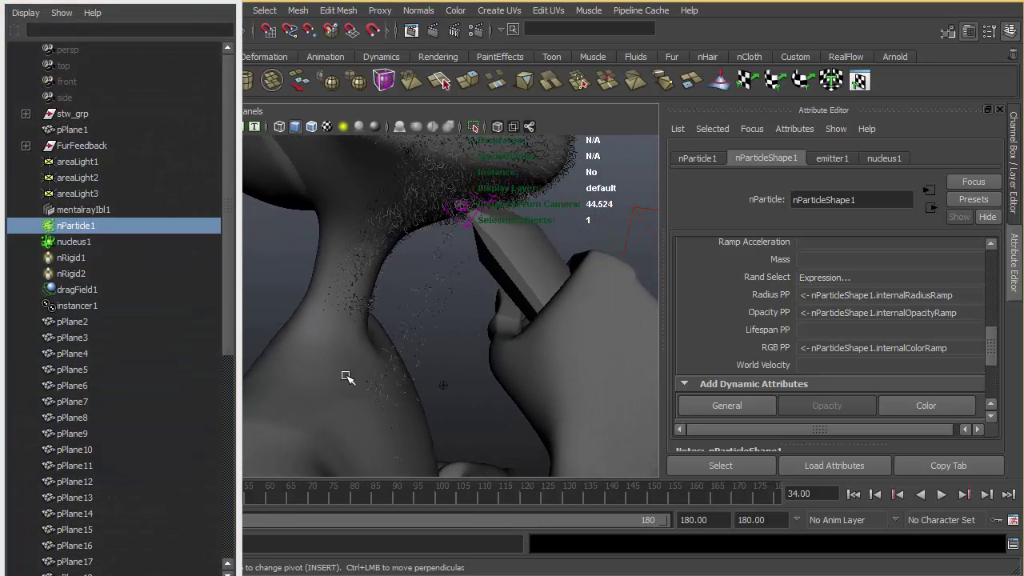
click(84, 311)
key(alt+v)
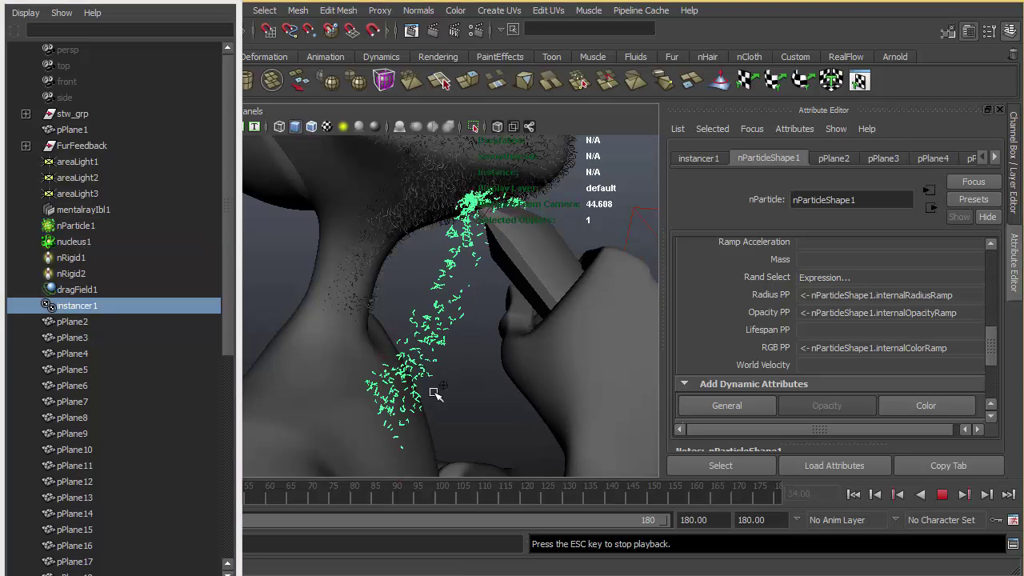
alt+middle_drag(451, 328, 451, 328)
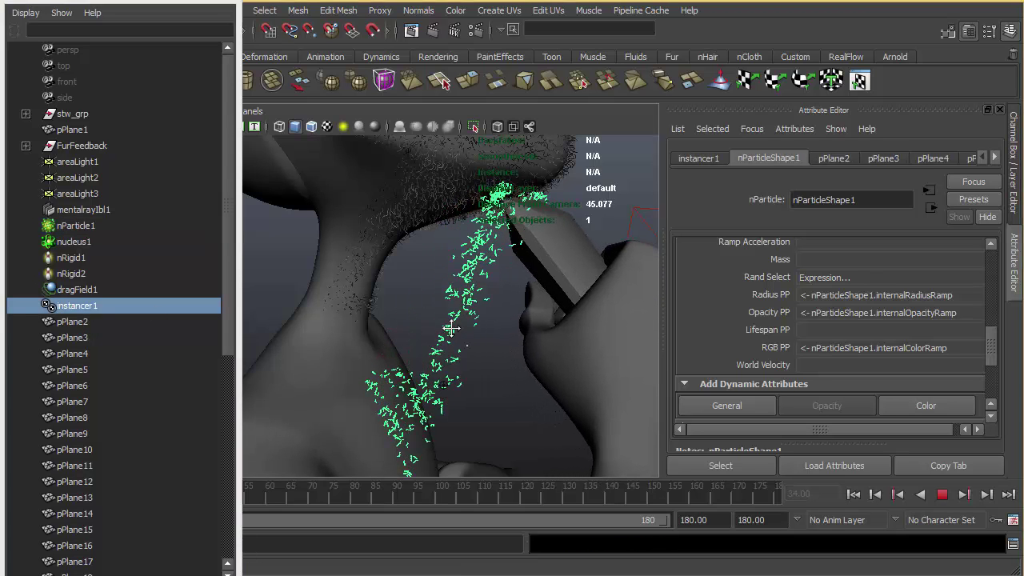
alt+drag(452, 328, 472, 304)
key(Escape)
- Continue the playback to frame 60, clear the selection and examine the unhighlighted hairs around the neck and torso
key(alt+v)
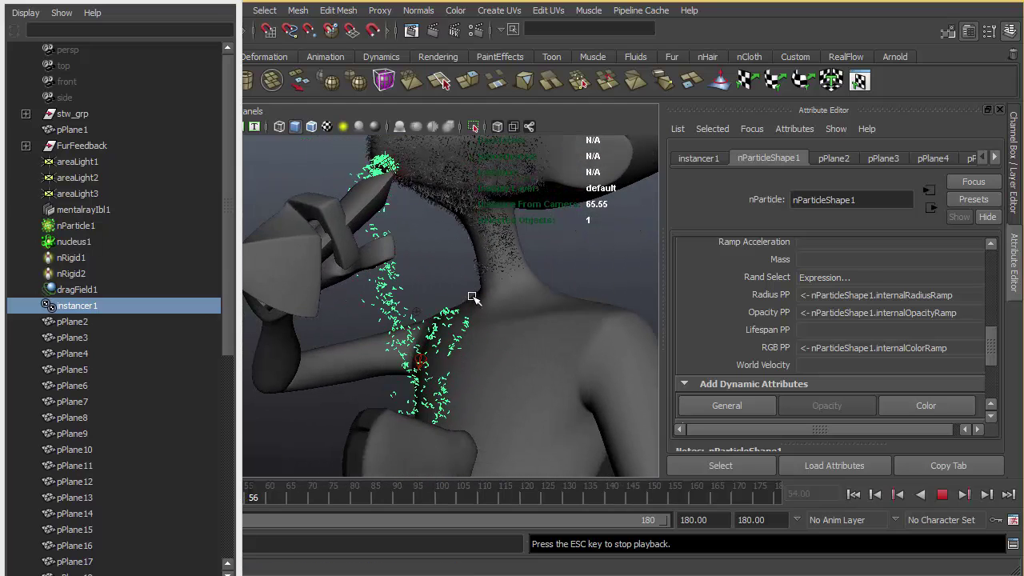
alt+middle_drag(472, 297, 480, 333)
key(Escape)
click(455, 282)
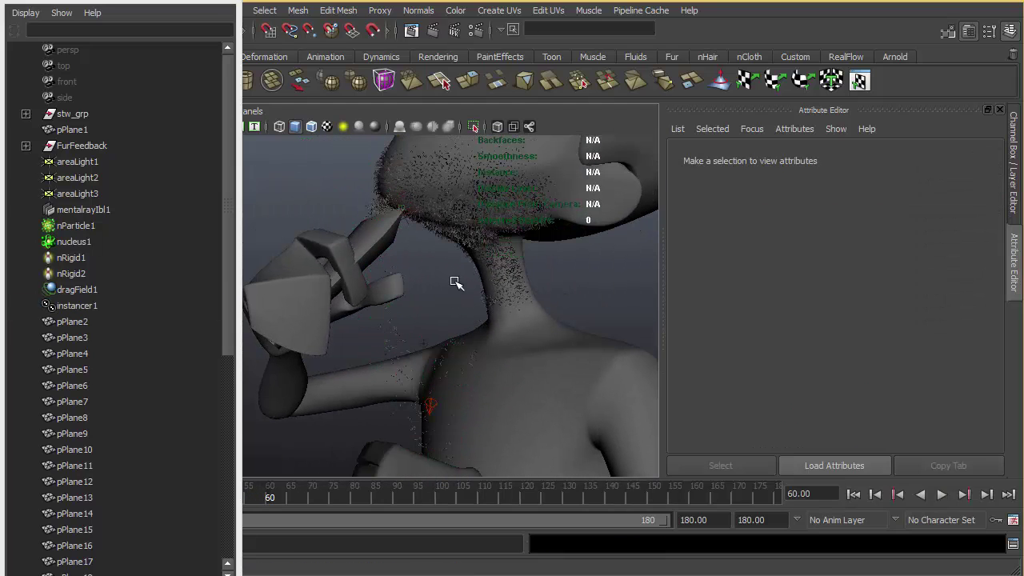
alt+drag(455, 281, 441, 300)
alt+right_drag(441, 300, 416, 309)
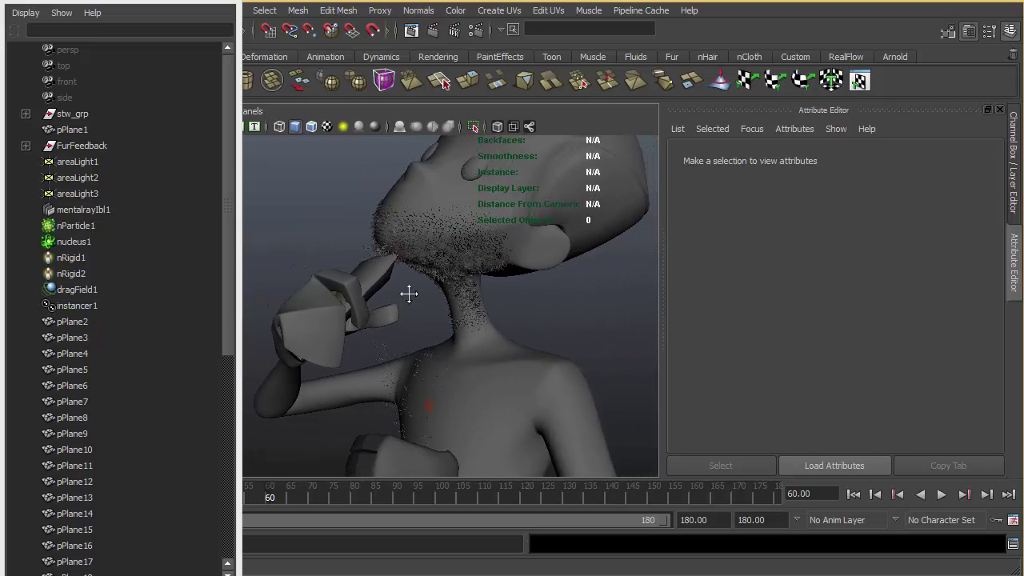